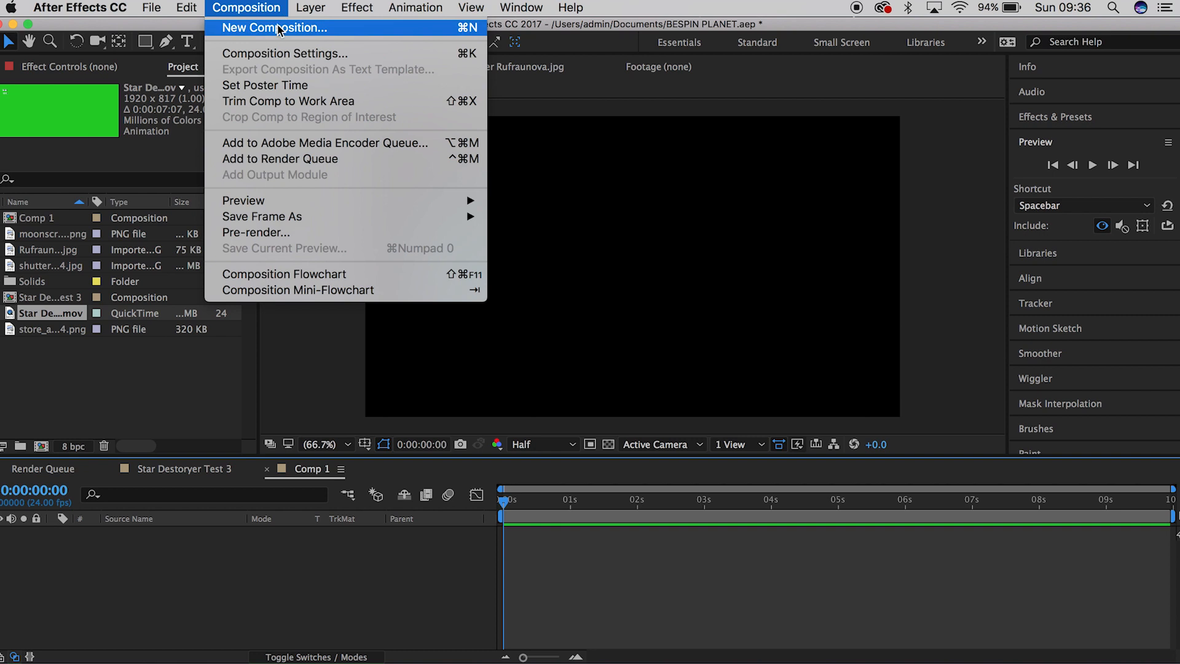
Step: Create a new 1920 px wide composition with its height set to 817 px
click(283, 53)
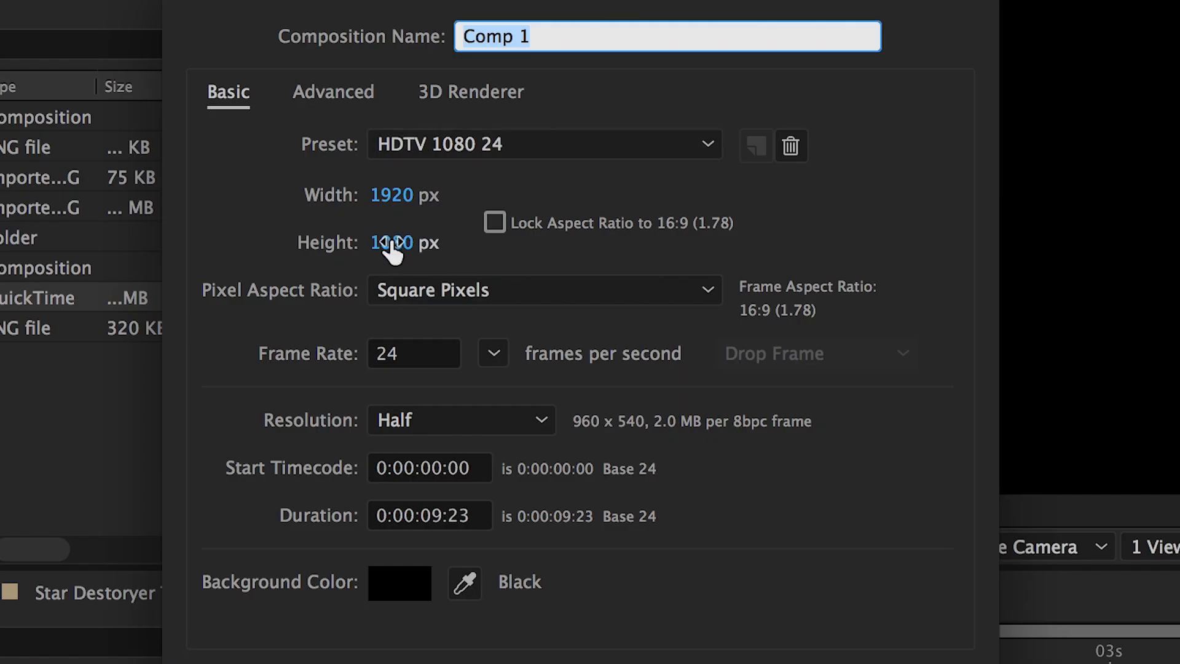
click(328, 287)
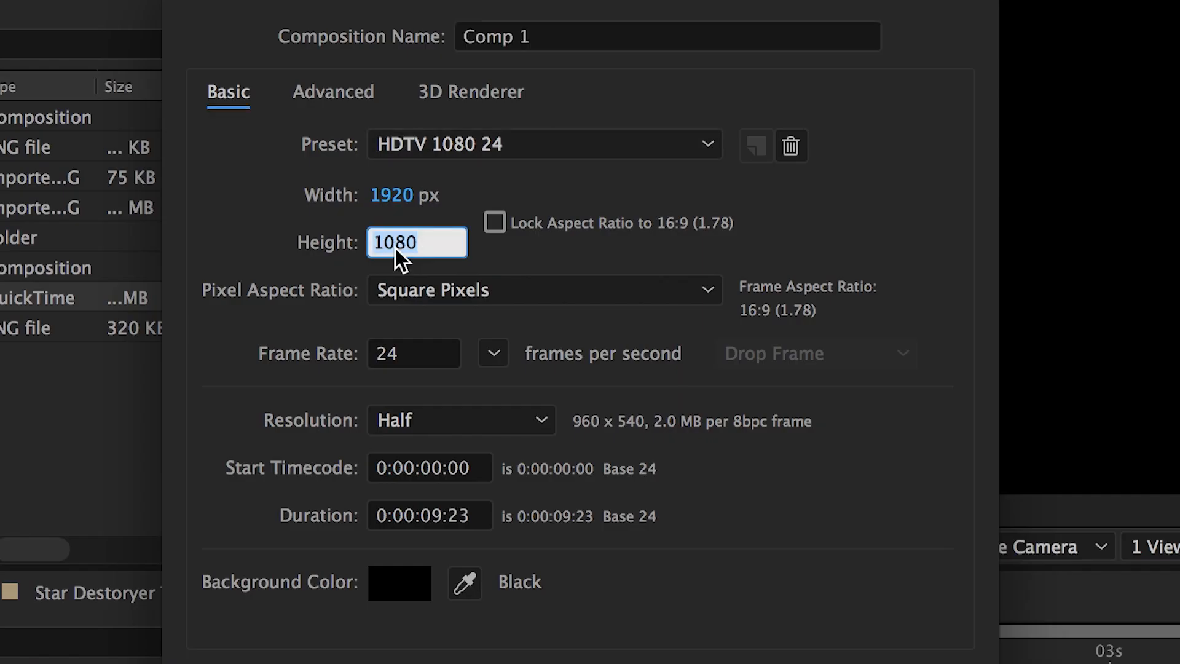
text(7)
key(BackSpace)
text(8)
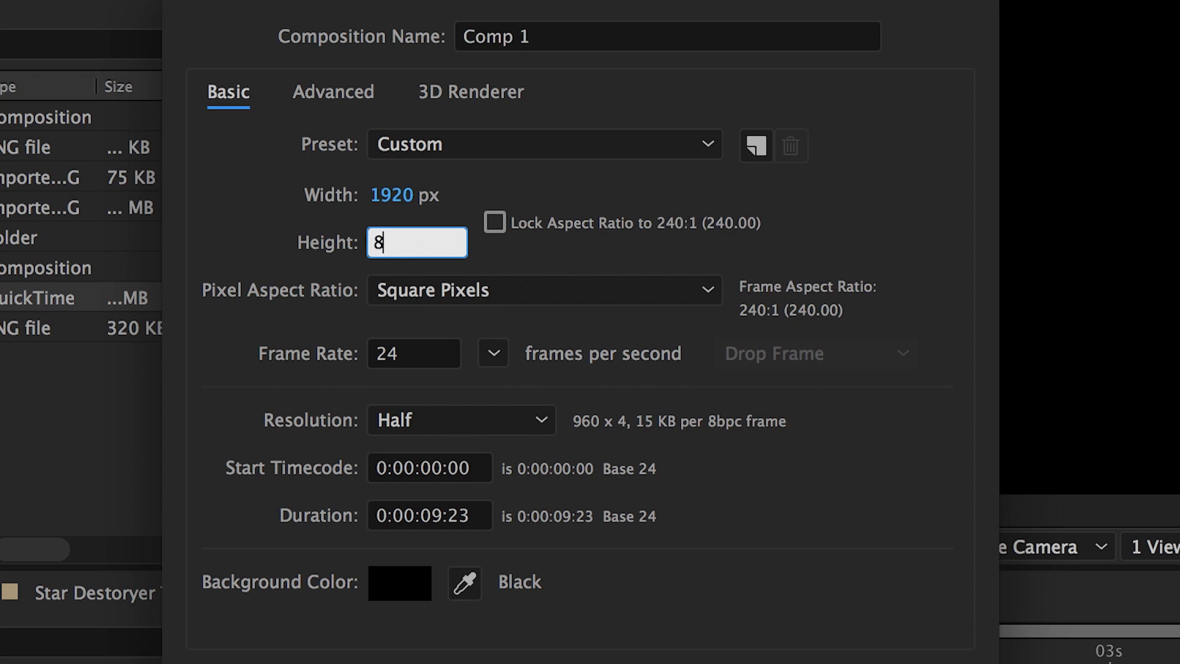
text(17)
key(Return)
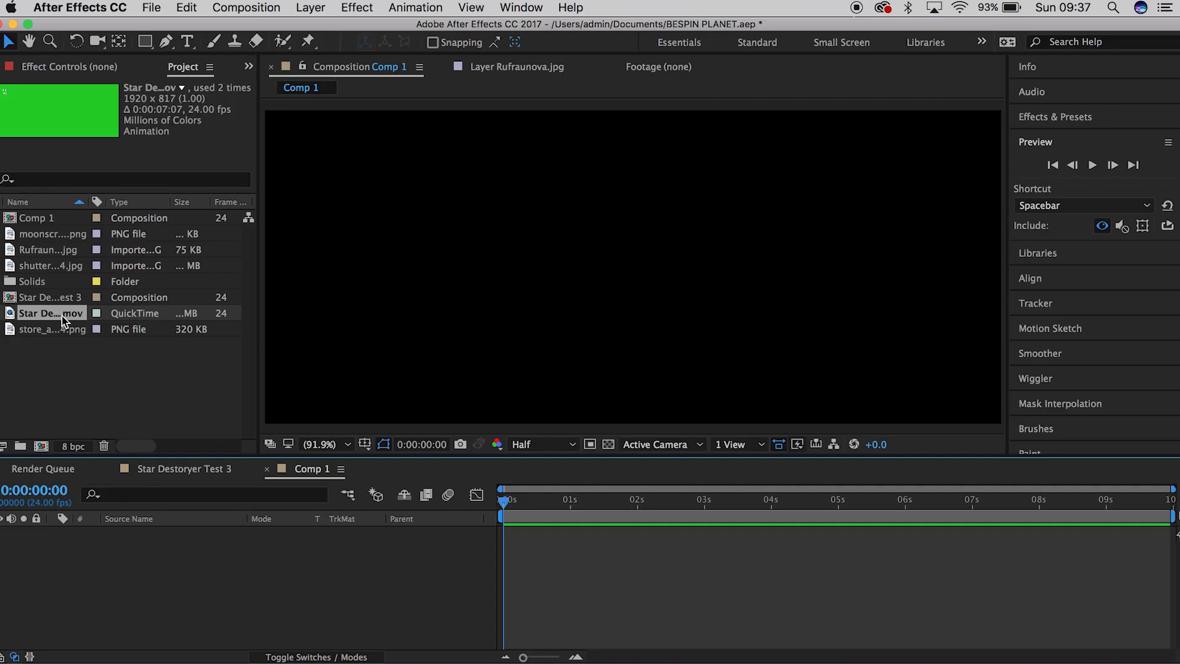
Step: Add the Star Destoryer Test 3.mov clip to the composition and go to the frame at 0:00:06:03
drag(64, 319, 274, 580)
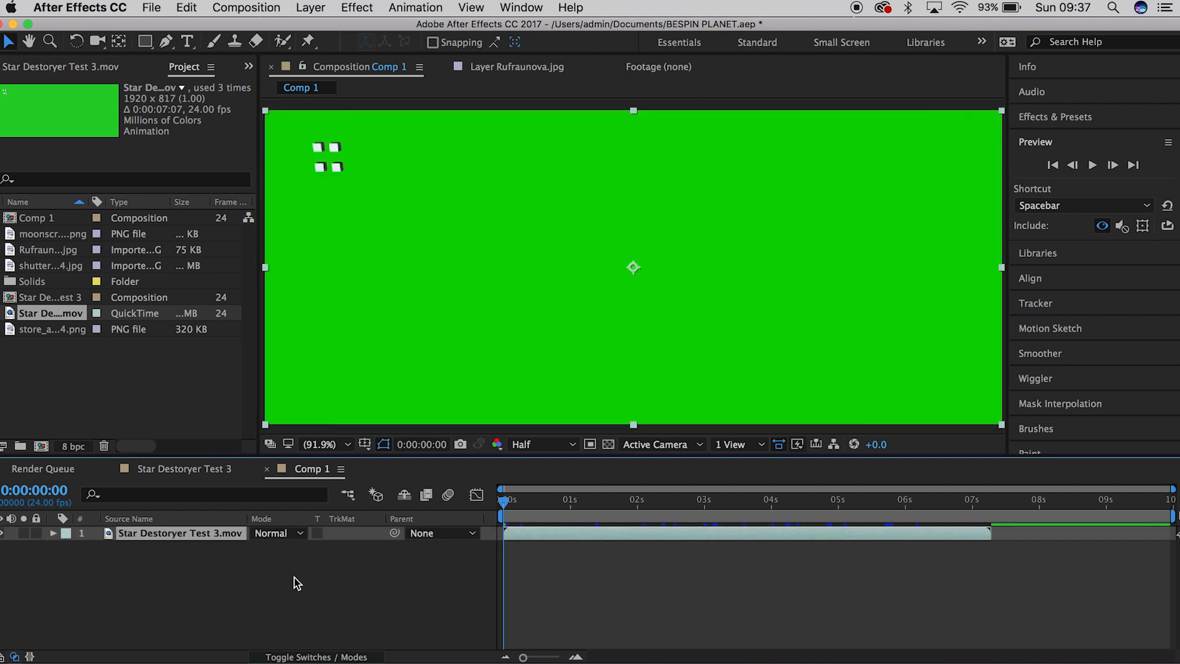
drag(816, 512, 916, 503)
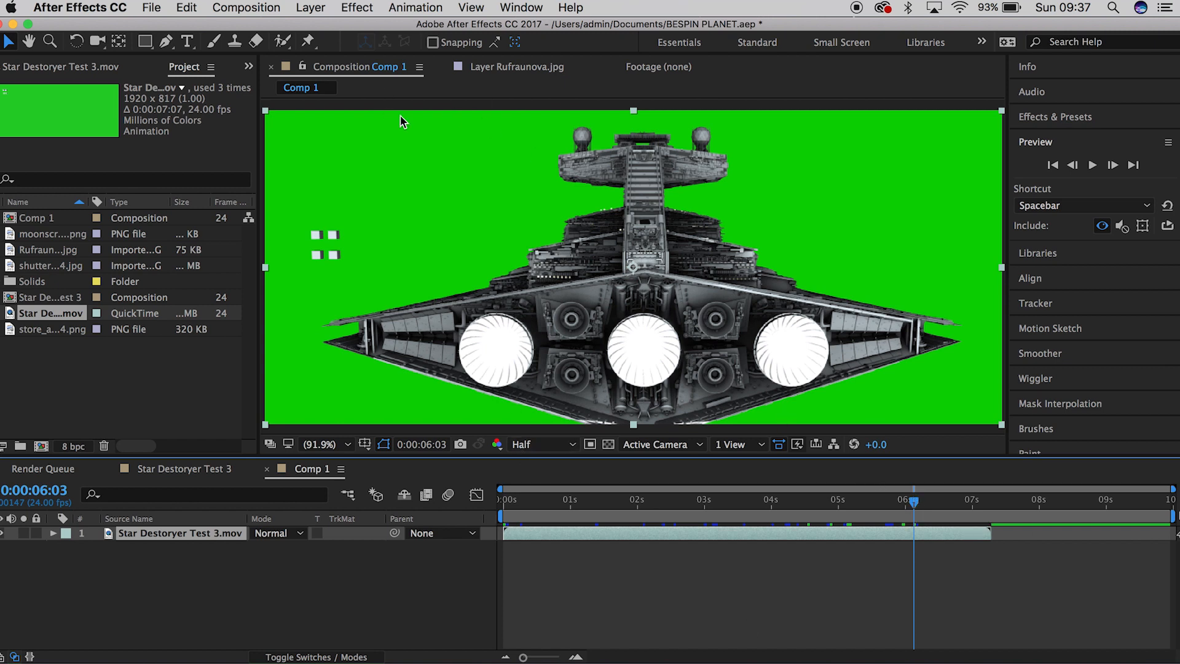
Step: Apply the Keylight (1.2) effect to the ship clip and sample its green background as the Screen Colour
click(368, 7)
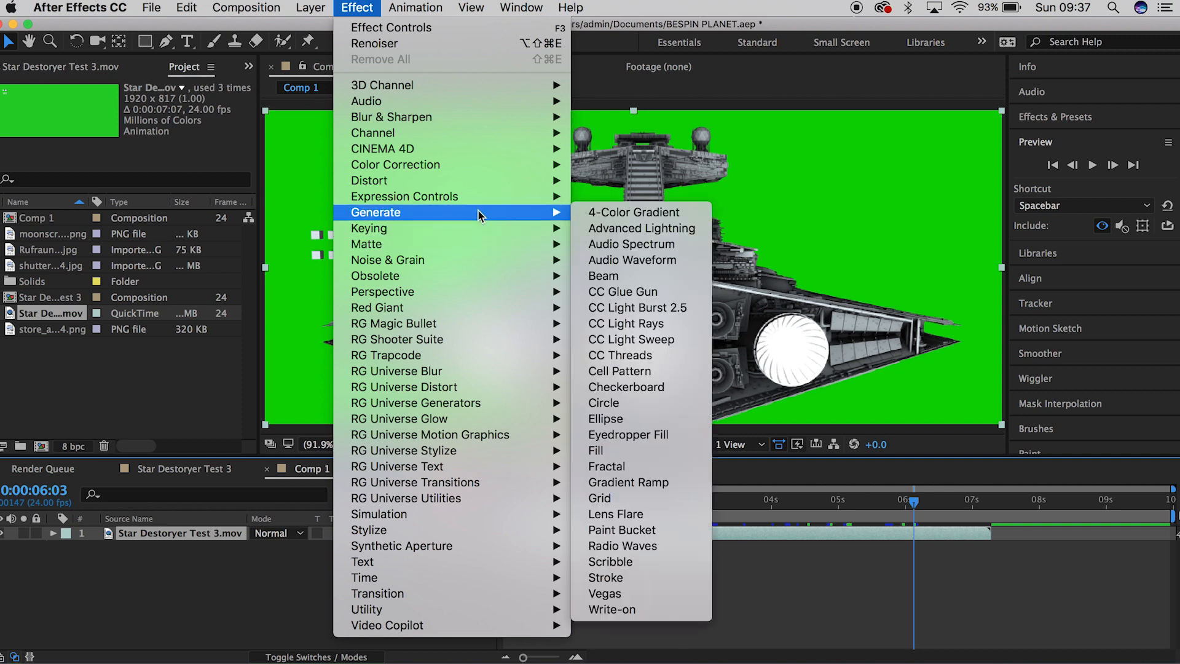
mouse_move(518, 230)
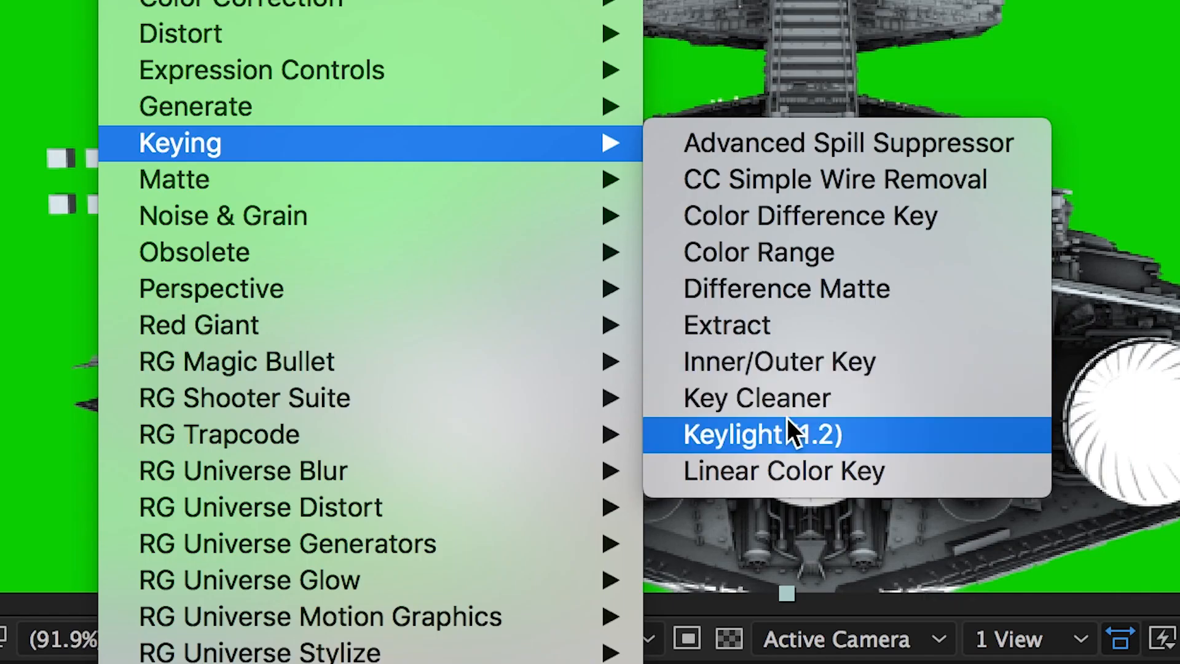
click(635, 354)
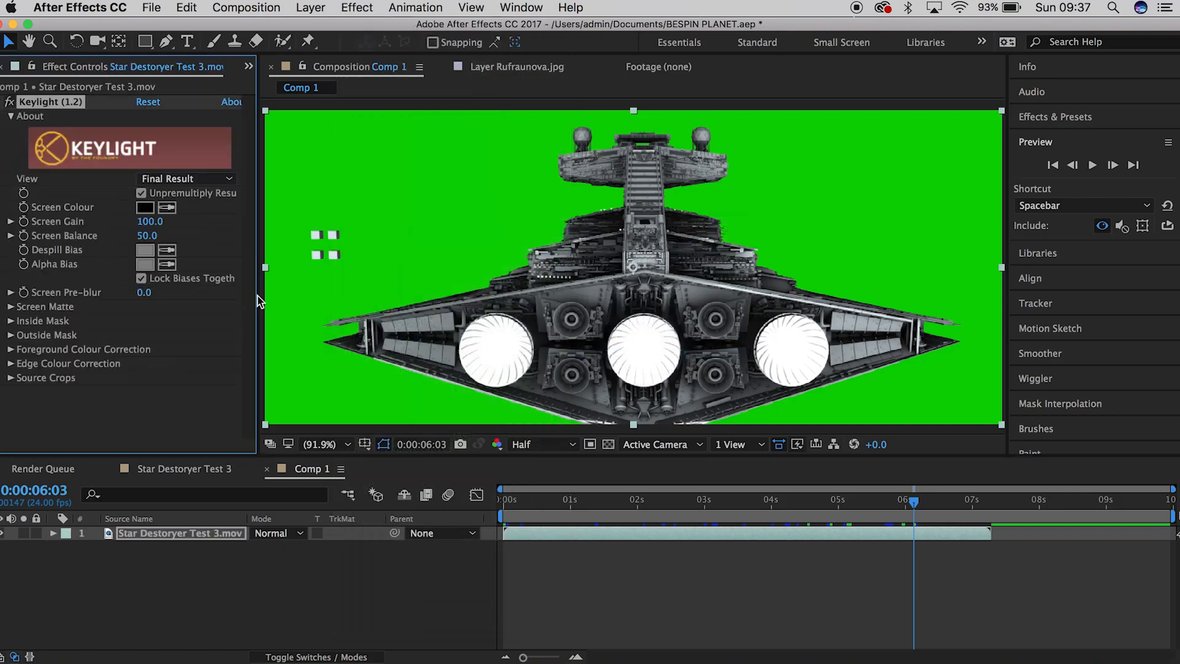
click(166, 207)
click(465, 214)
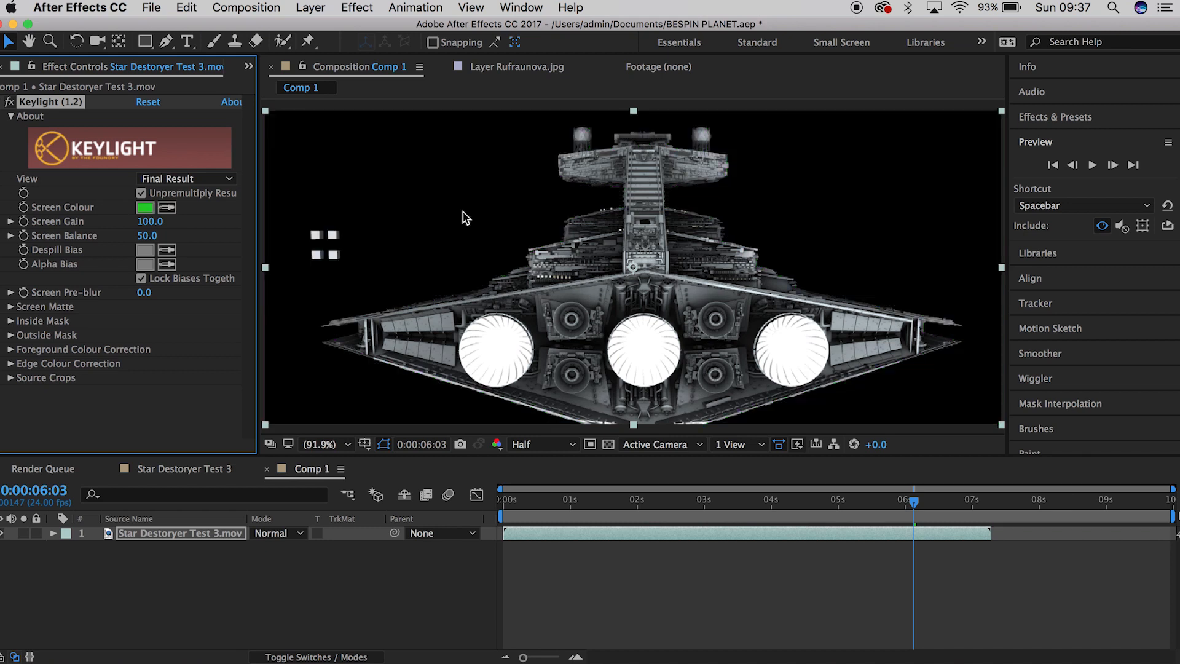
Step: Switch Keylight to the Screen Matte view, then set Screen Balance to 0 and Clip White to 40
click(169, 179)
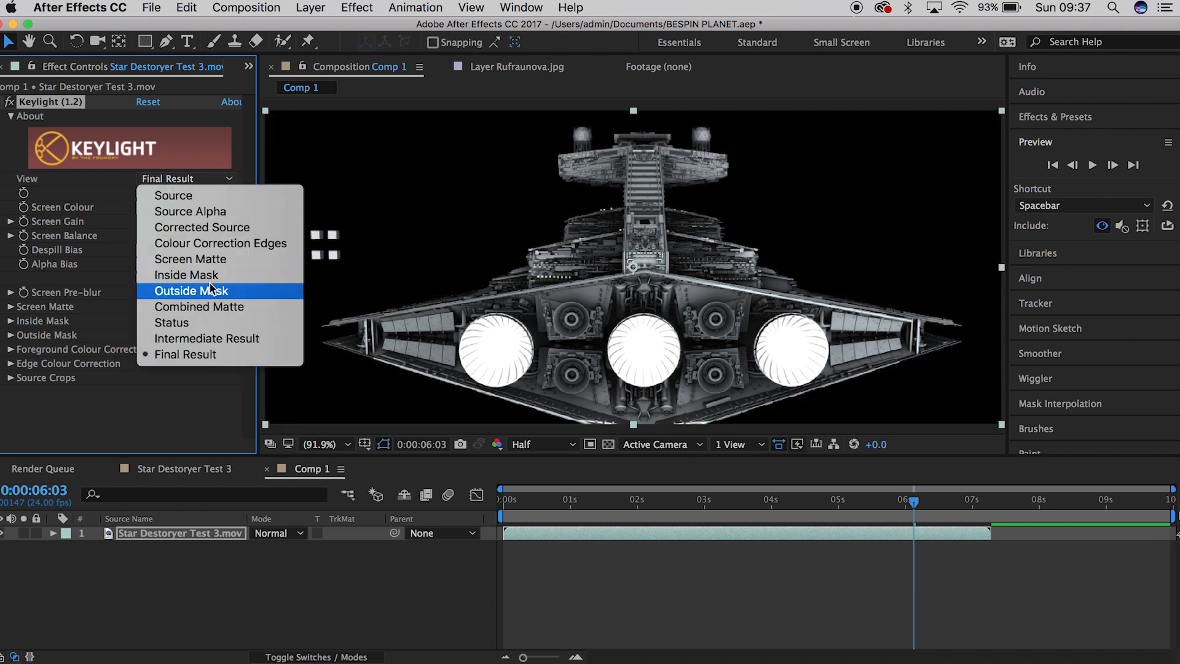
click(219, 259)
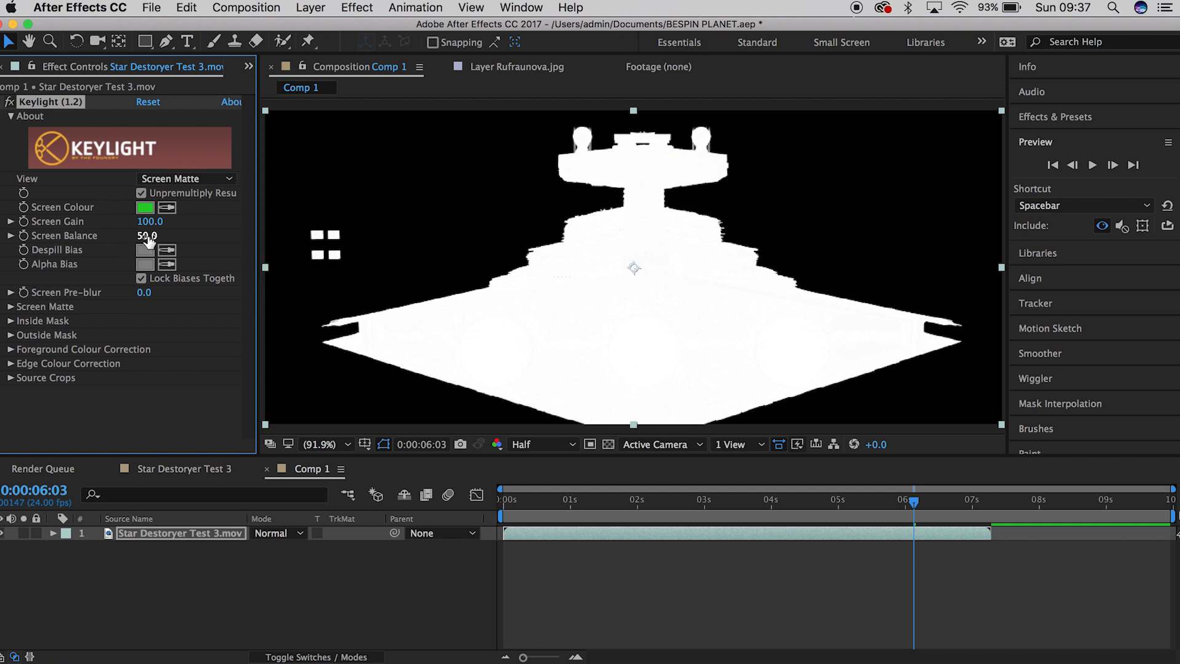
drag(146, 236, 48, 251)
click(11, 320)
click(11, 321)
click(11, 306)
drag(151, 335, 112, 341)
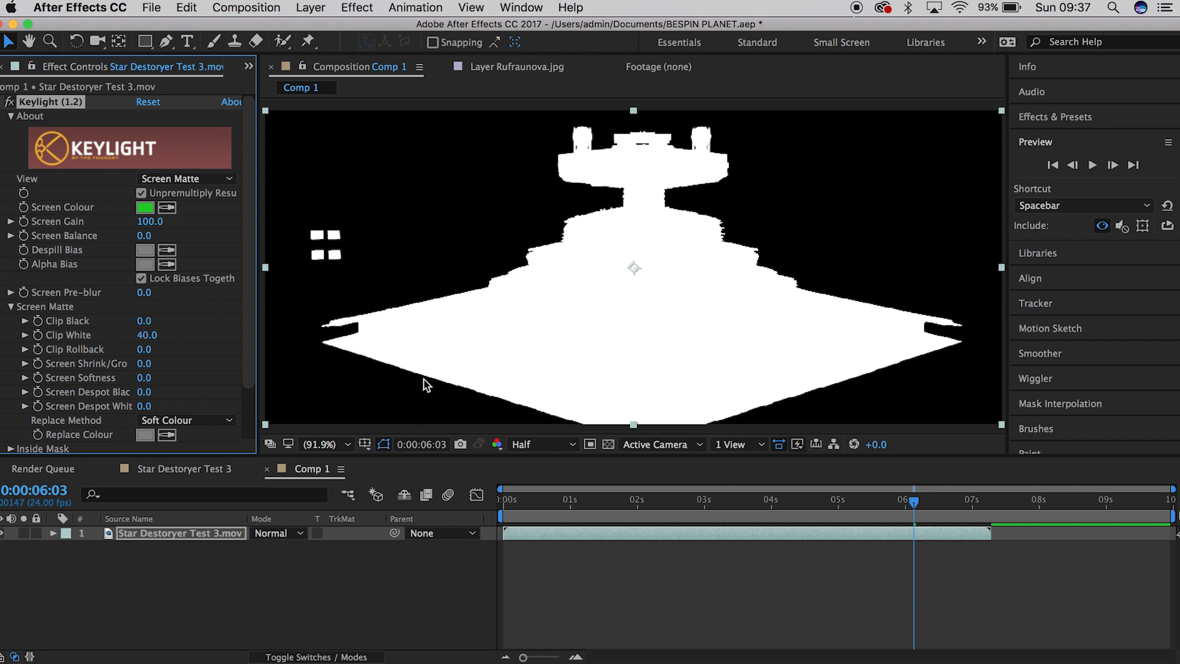
Step: Check the matte at other frames of the clip, then set Keylight's view to Final Result
drag(746, 513, 884, 473)
click(173, 179)
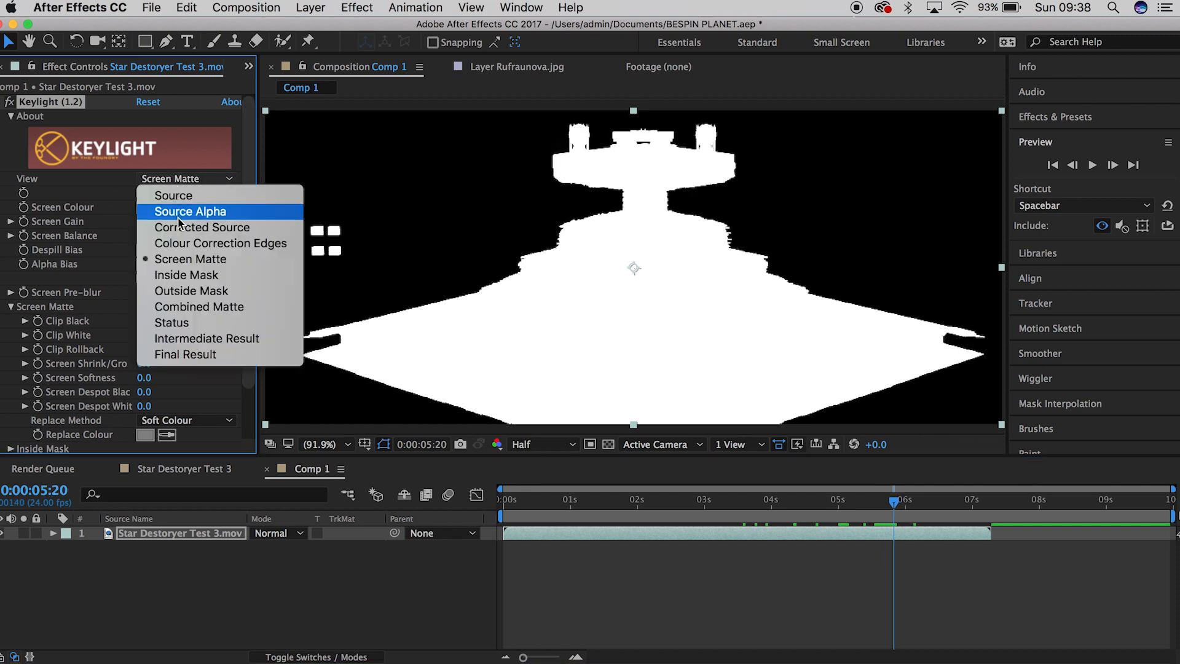
click(193, 355)
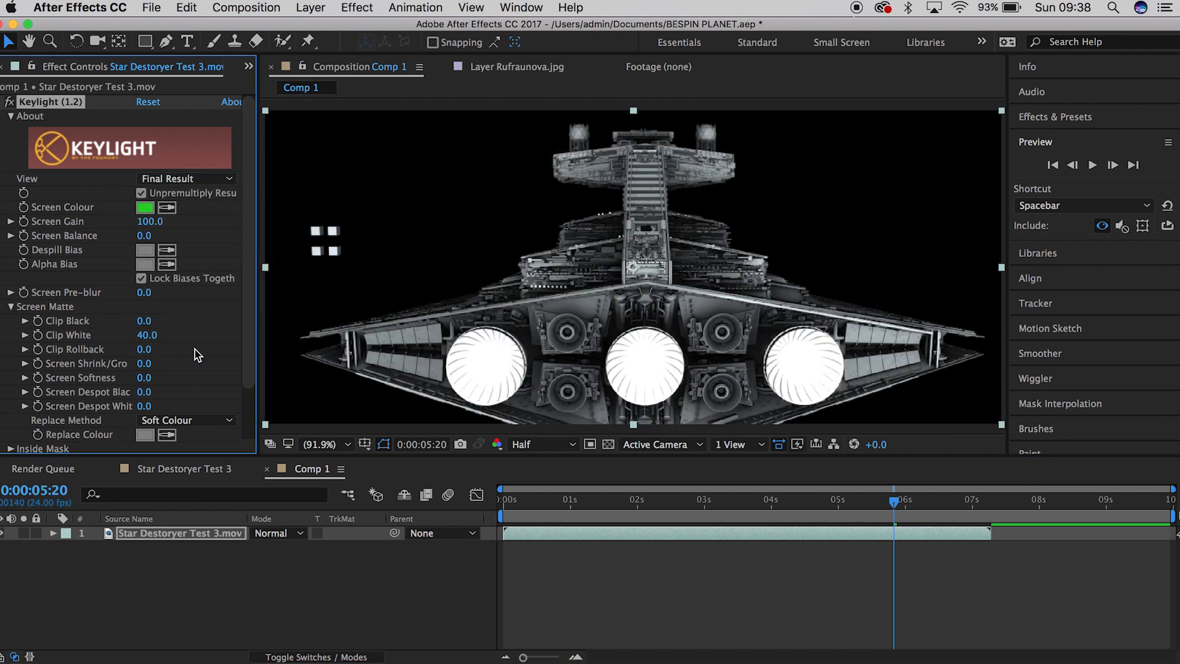
Step: Motion-track the clip's position forward from the first frame, fitting the track point tightly around the four white marker squares
scroll(203, 353, down, 1)
scroll(203, 354, down, 2)
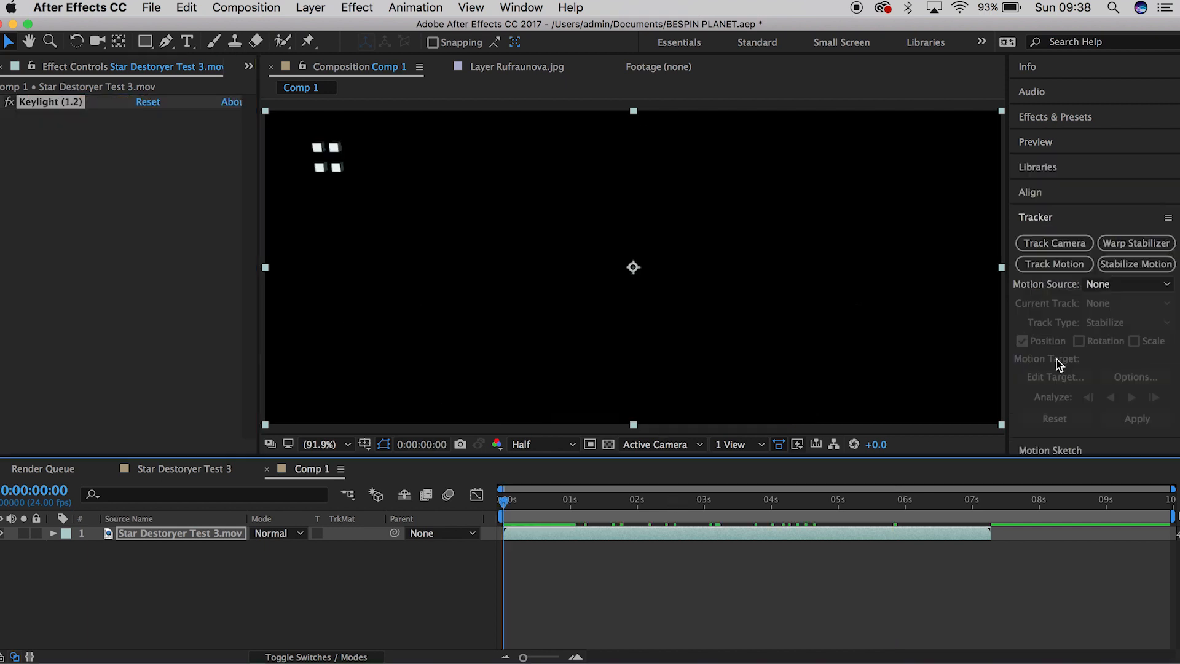
click(1050, 268)
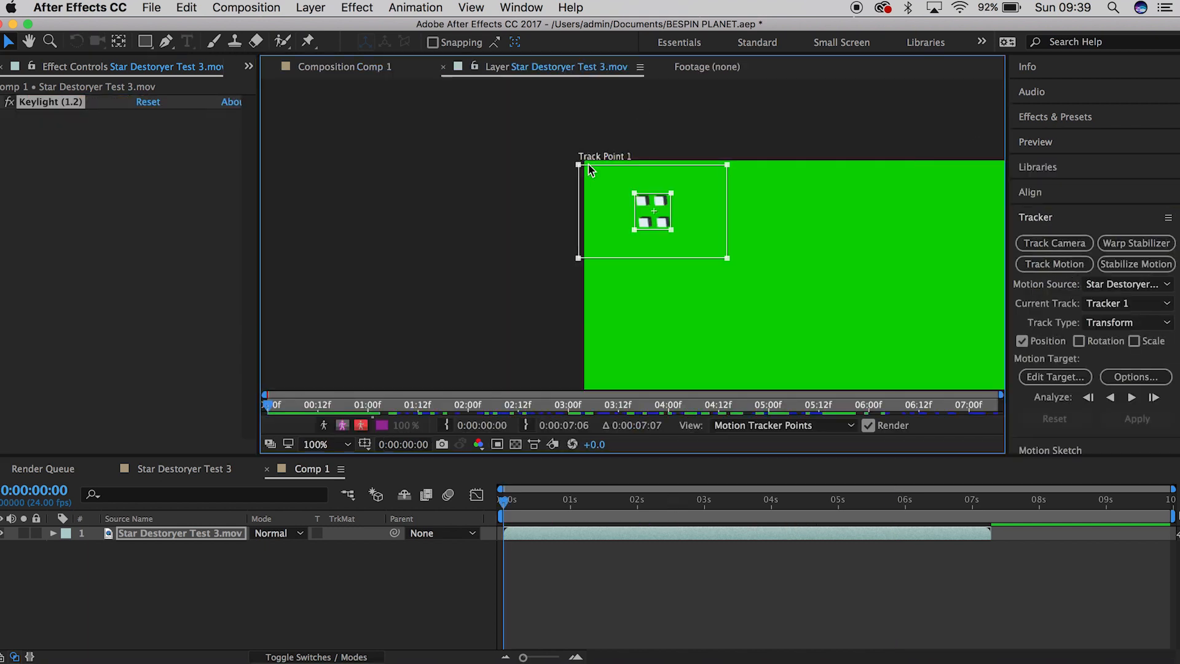
drag(587, 164, 626, 184)
key(shift+slash)
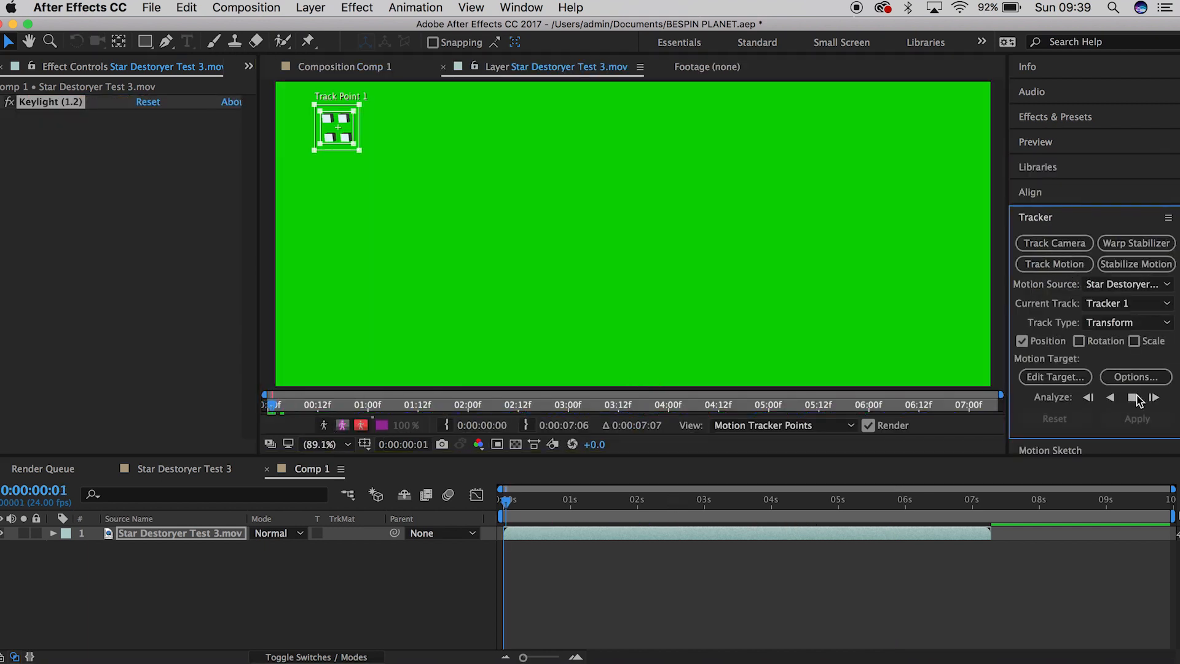
click(1132, 398)
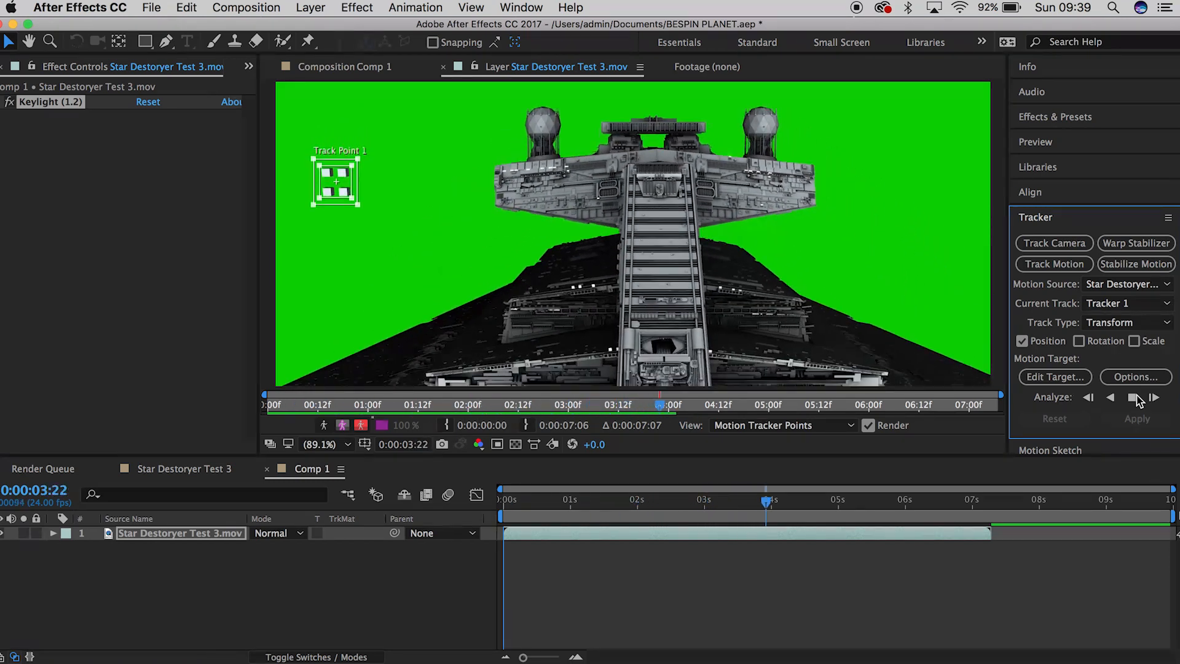
Step: Add a new null object layer to the composition
click(311, 7)
mouse_move(336, 28)
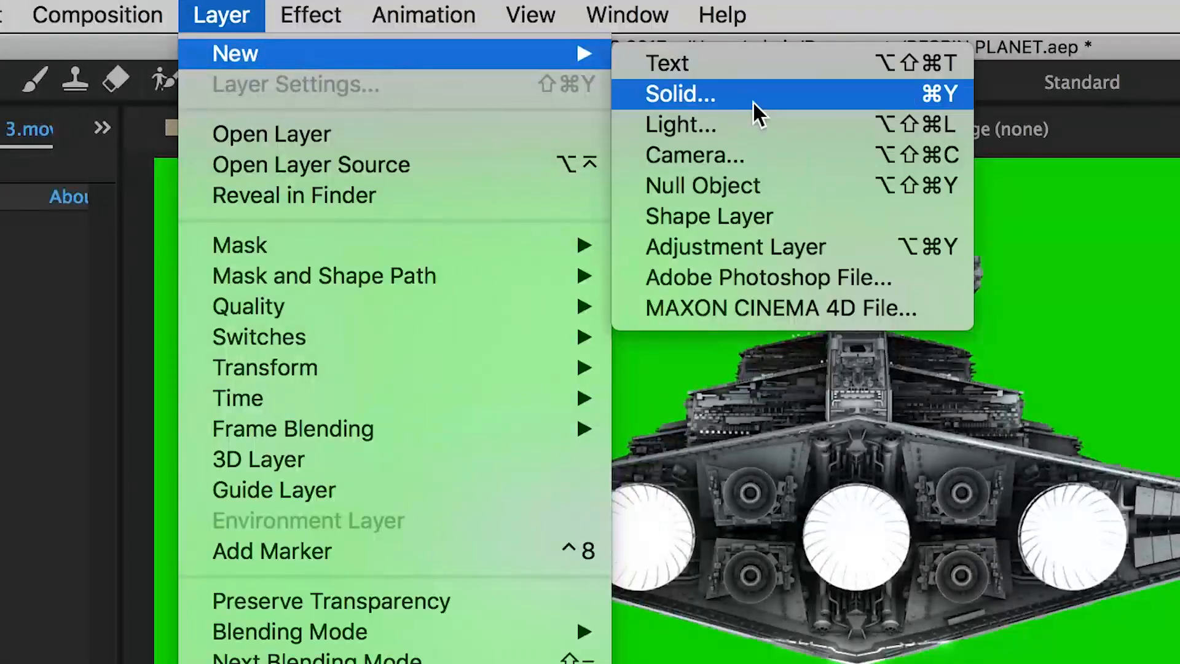
click(757, 185)
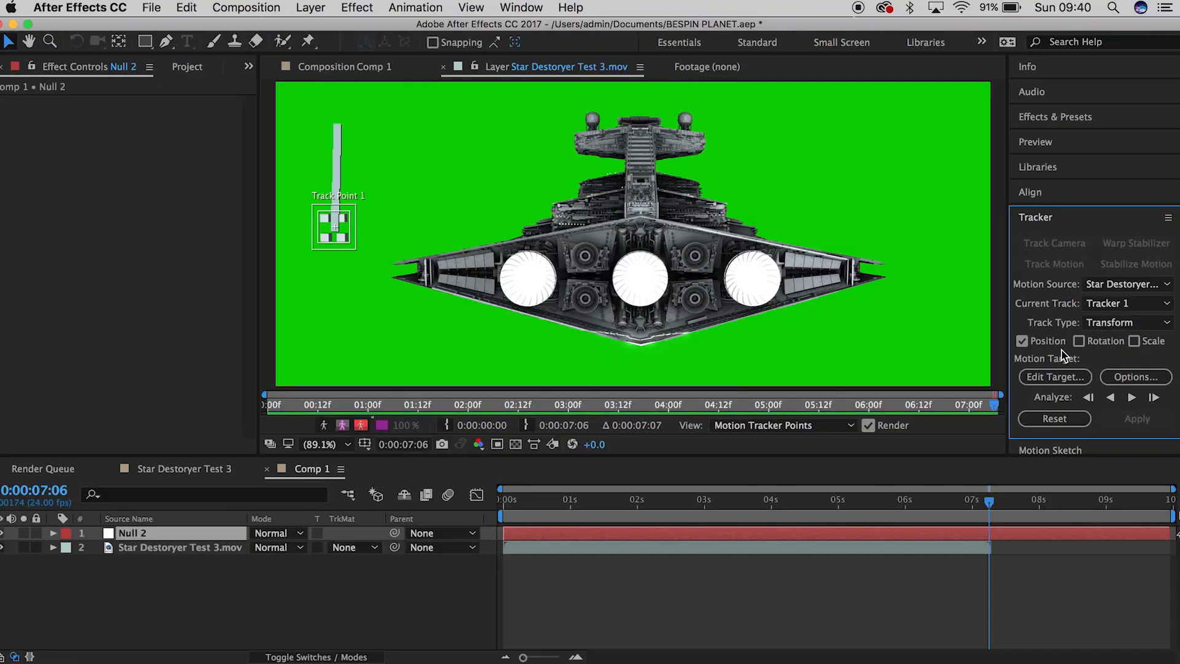
Step: Apply the tracked motion to the null in X and Y, and trim the null layer to the ship clip's end
click(1055, 377)
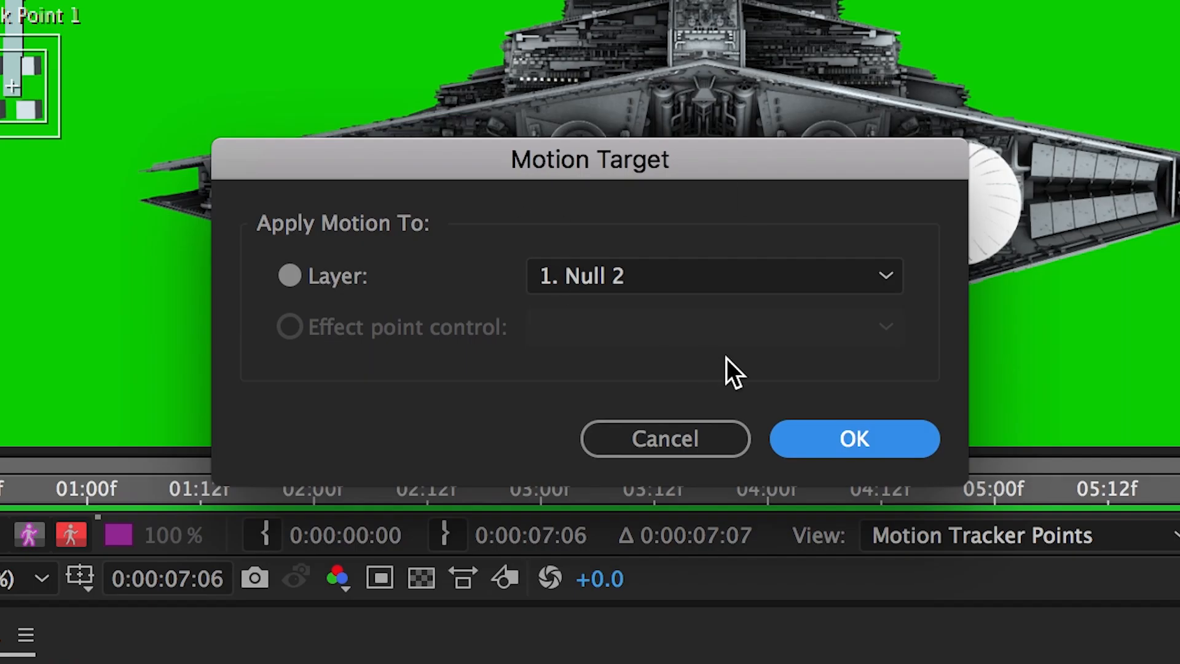
click(839, 444)
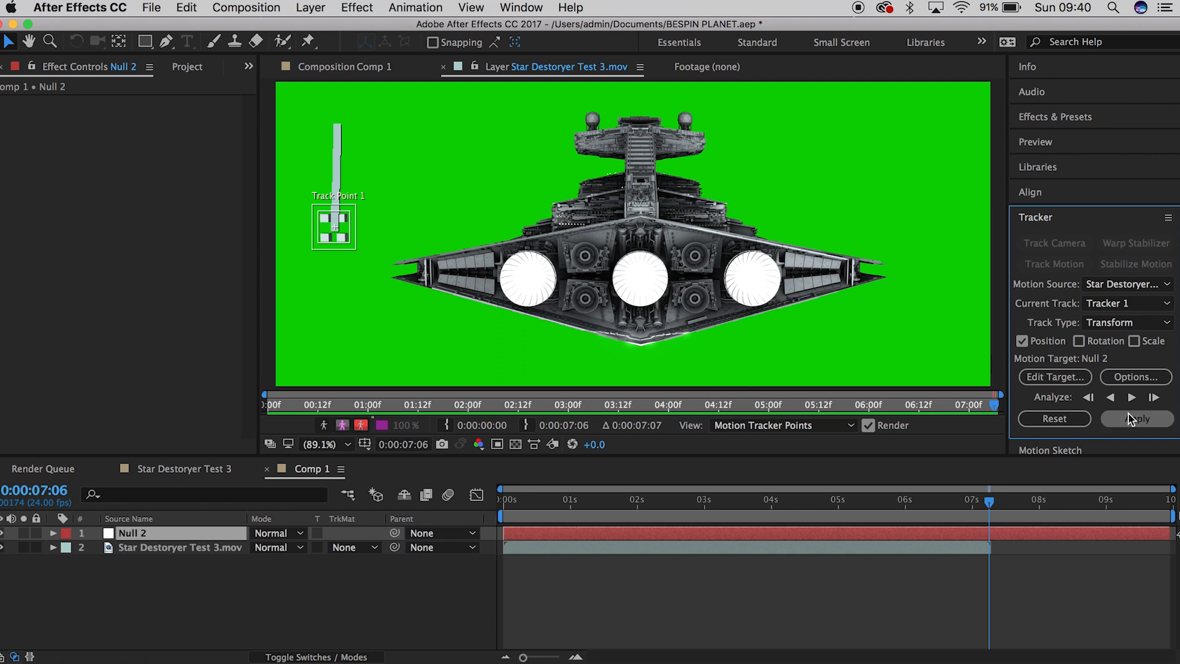
click(1128, 418)
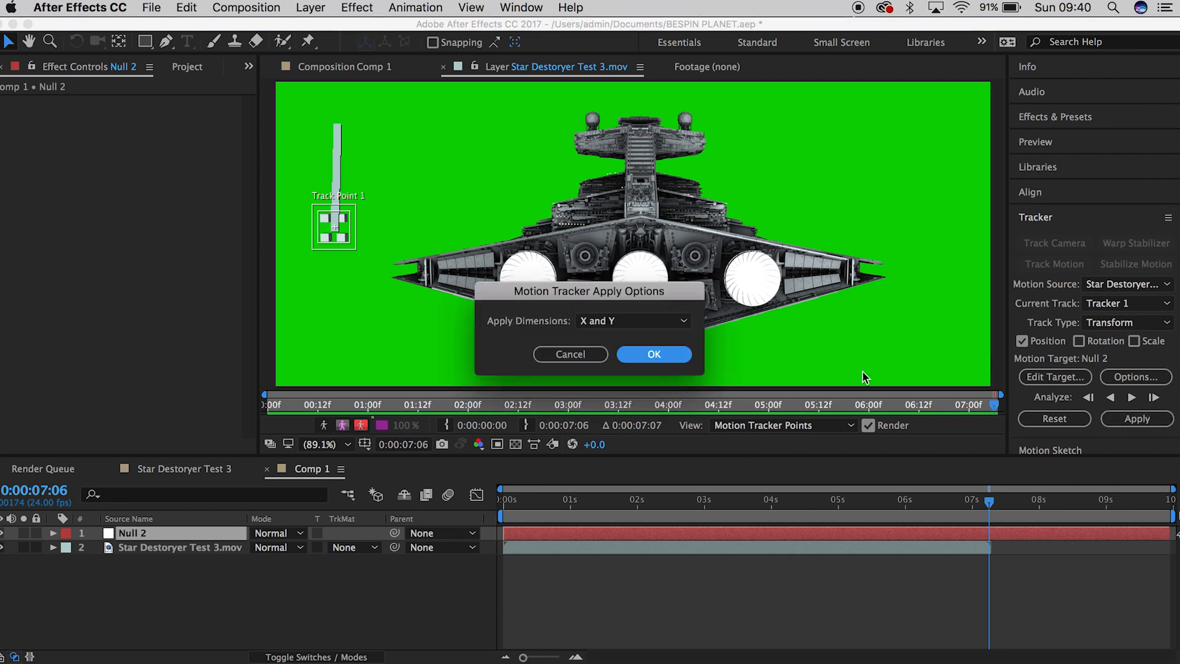
click(648, 359)
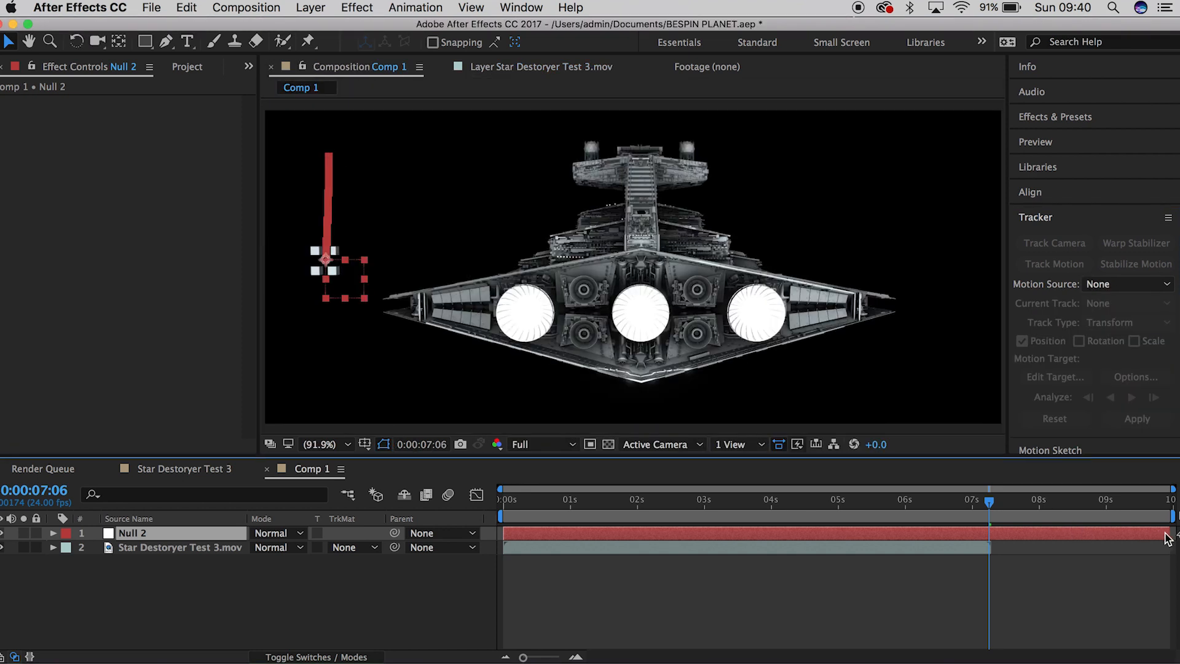
drag(1171, 533, 847, 505)
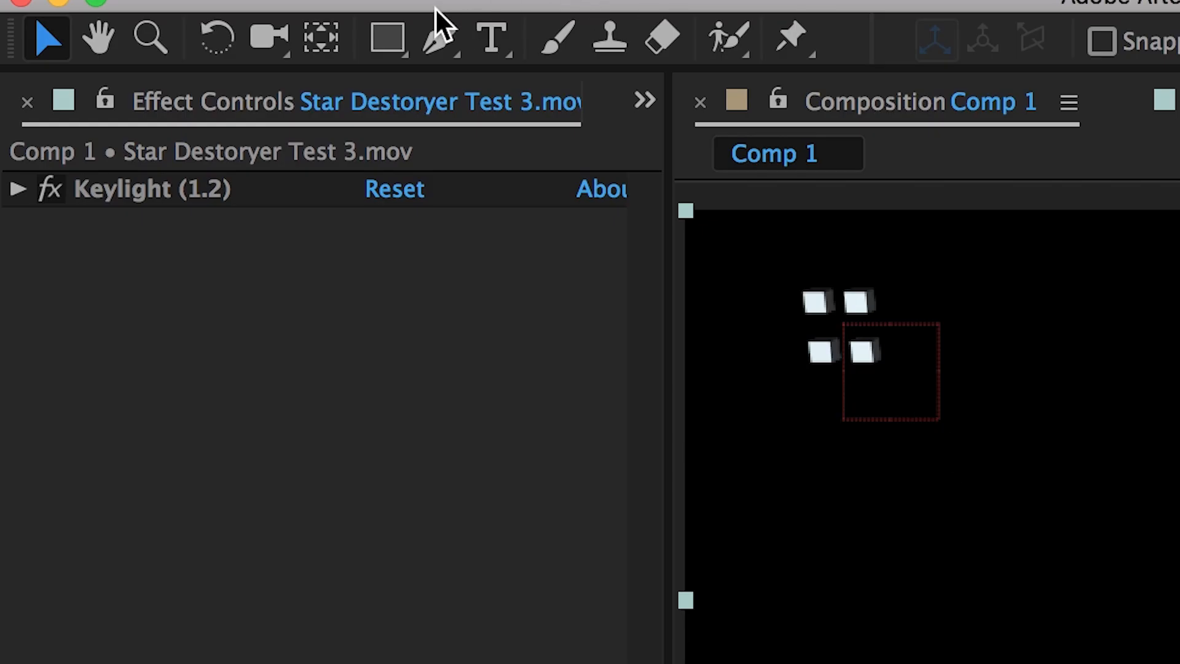
Step: Draw a closed four-point mask with the Pen tool around the white marker squares on the ship clip
click(438, 36)
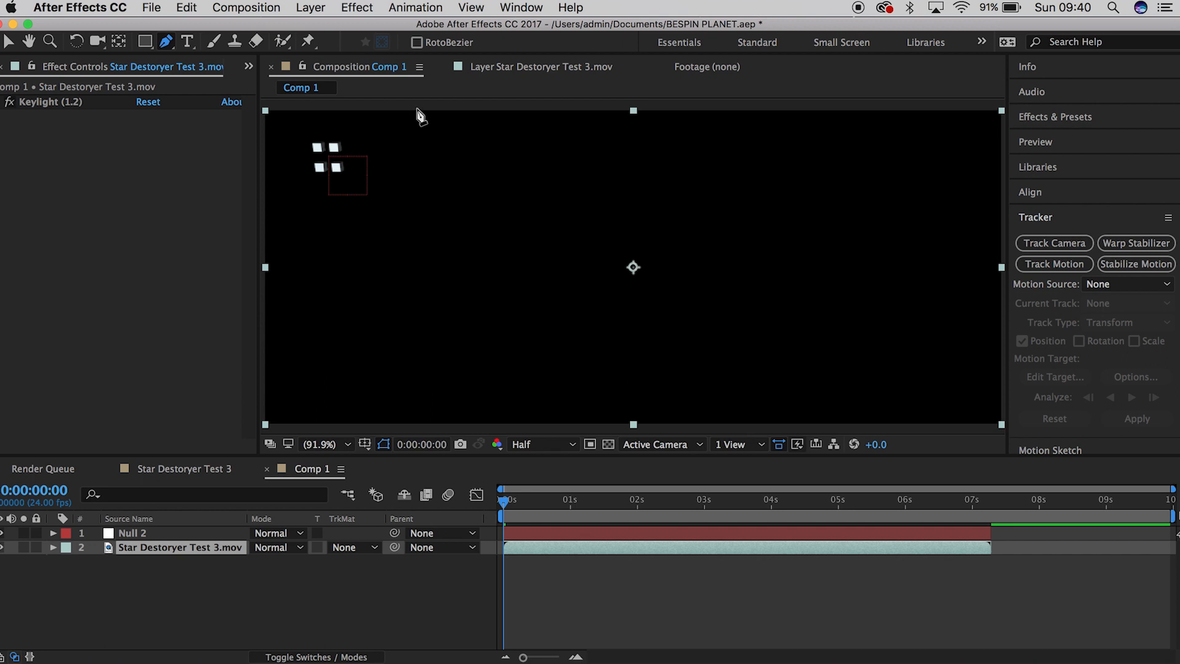
click(1062, 201)
click(1060, 407)
click(285, 187)
click(286, 102)
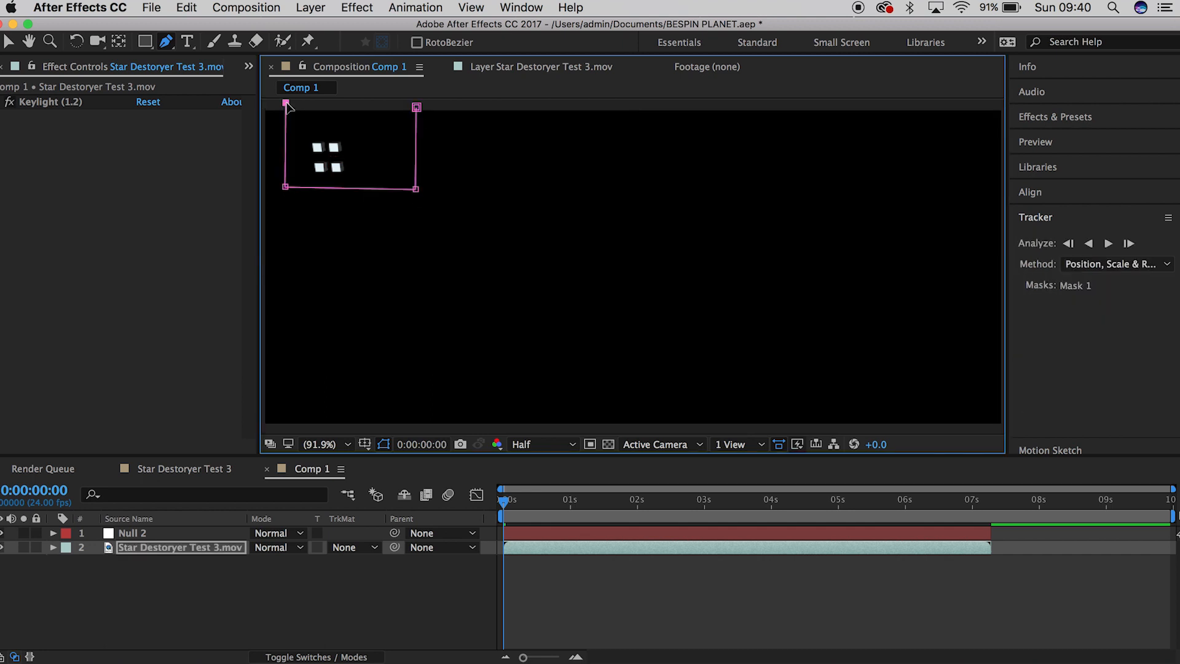
click(416, 107)
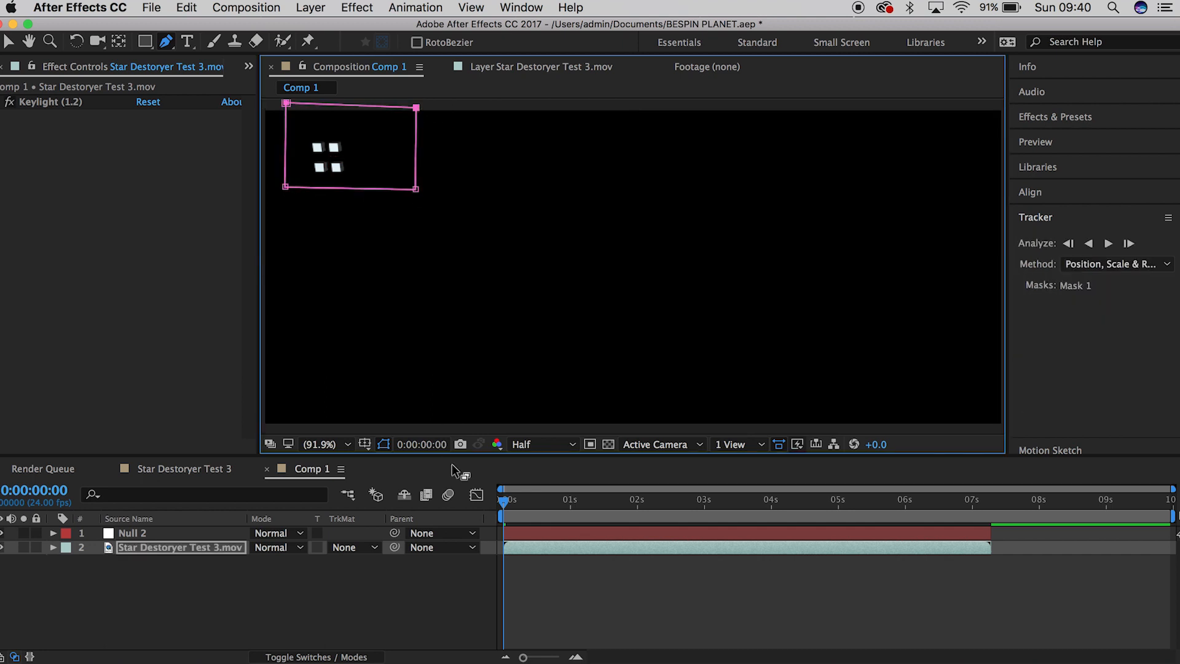
Step: Show the mask's properties and add a Mask Path keyframe at the first frame
key(m)
key(m)
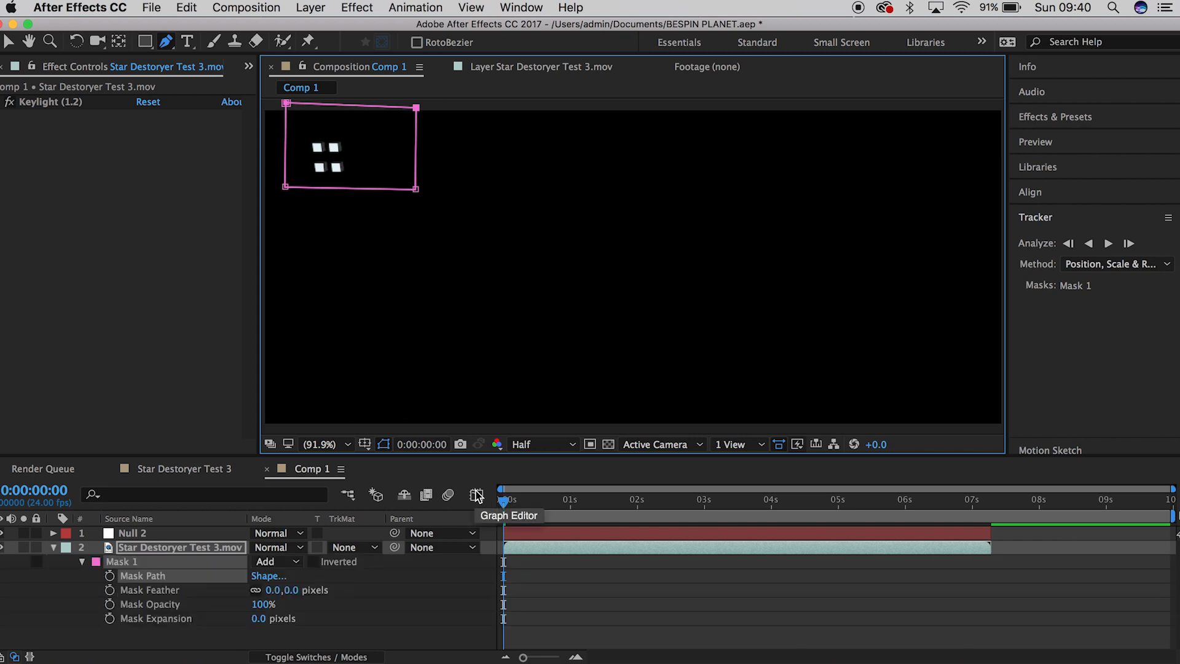
click(109, 576)
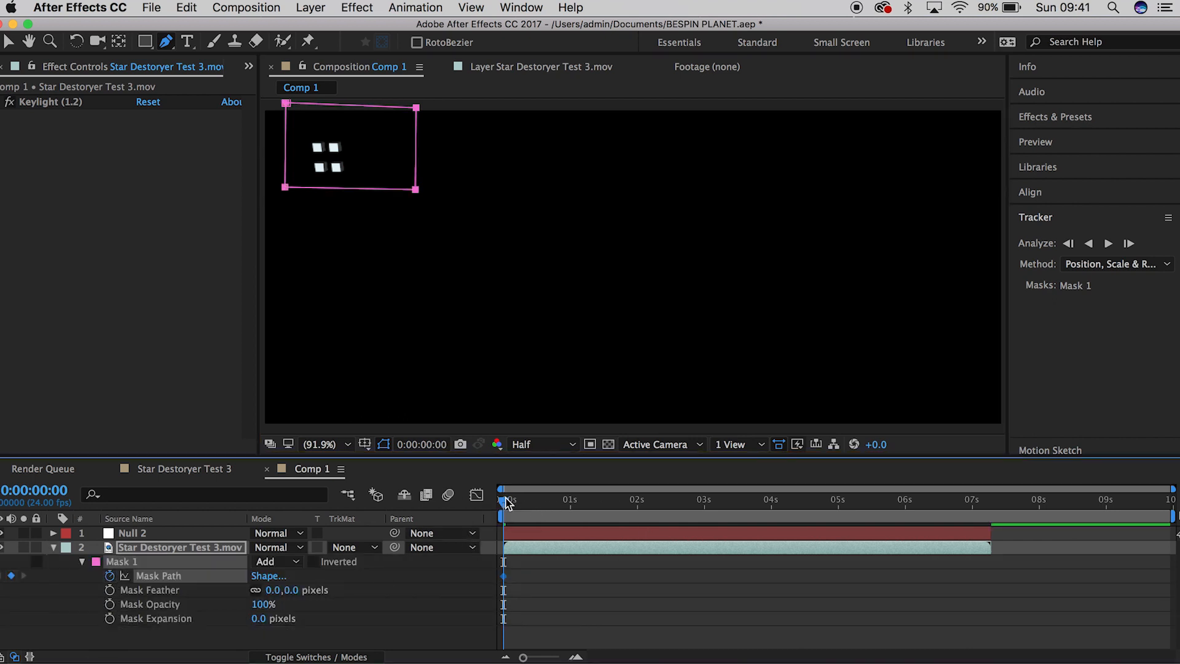
Step: Move the mask to follow the marker squares at 0:00:03:23 and 0:00:07:05, keyframing its path at both times
drag(509, 504, 769, 501)
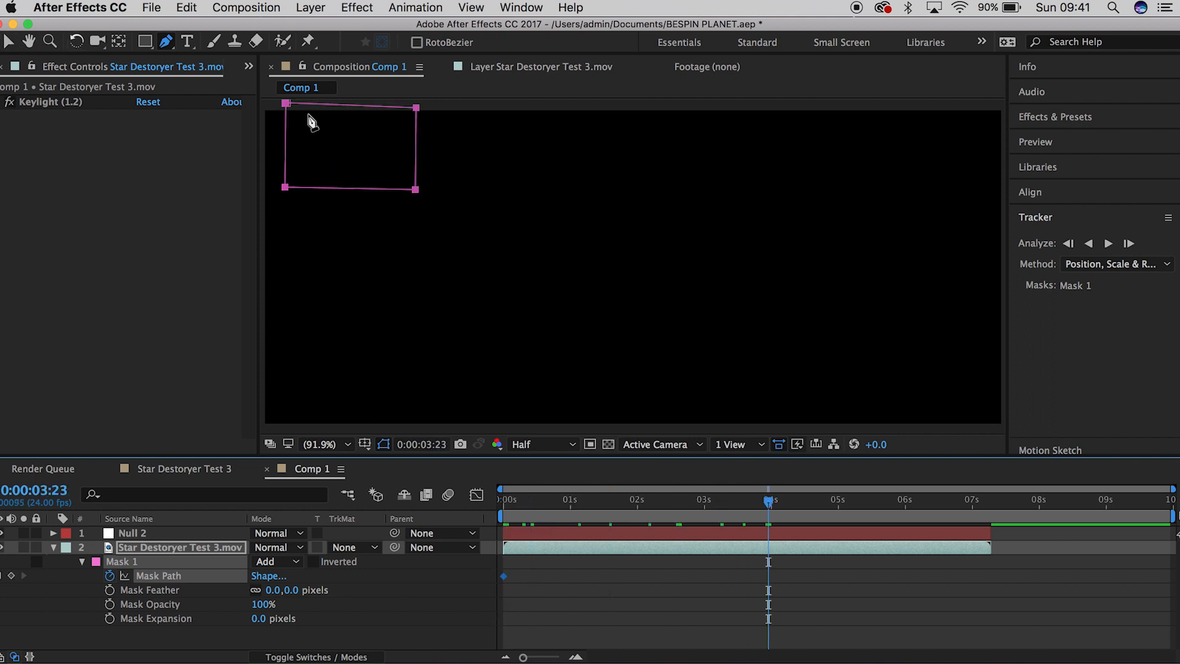
drag(418, 111, 364, 179)
drag(769, 502, 987, 499)
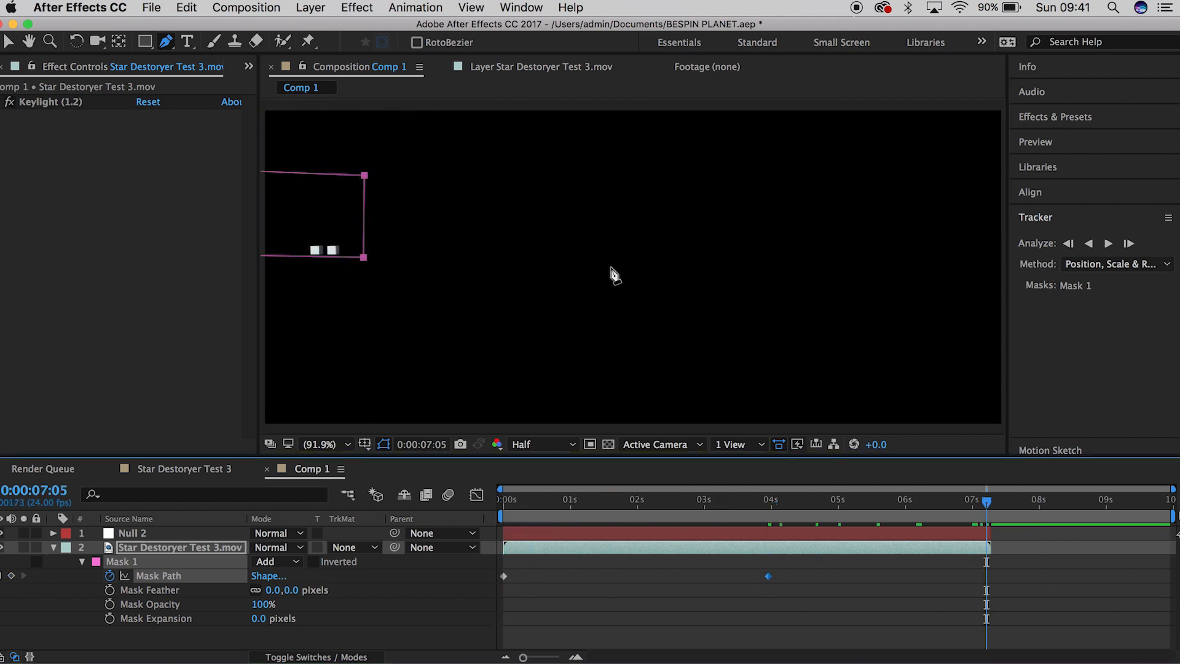
drag(362, 175, 356, 218)
Step: Invert the mask around the white marker squares on the ship clip and check other frames
drag(986, 499, 584, 500)
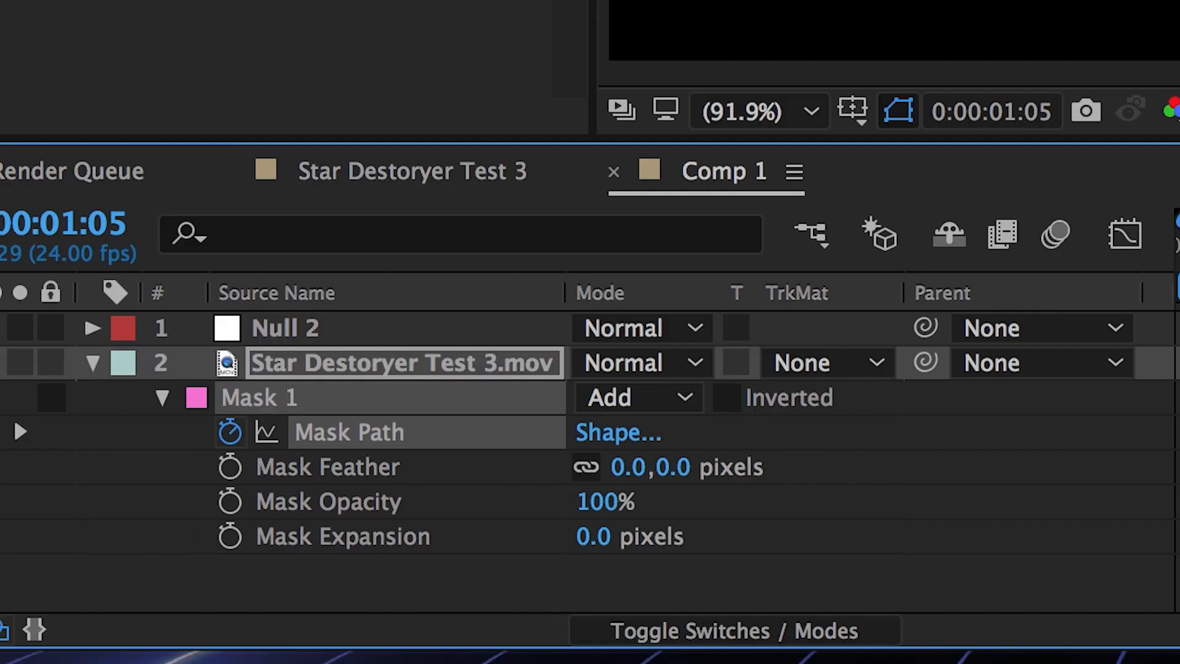
click(743, 400)
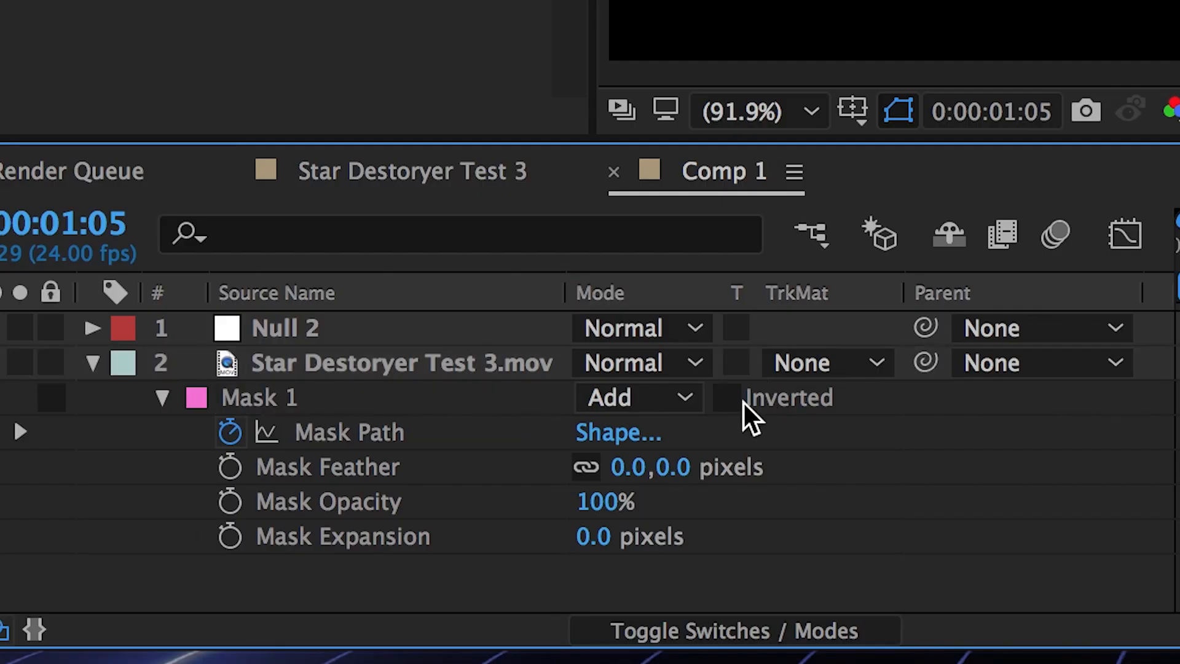
click(733, 399)
drag(603, 503, 943, 470)
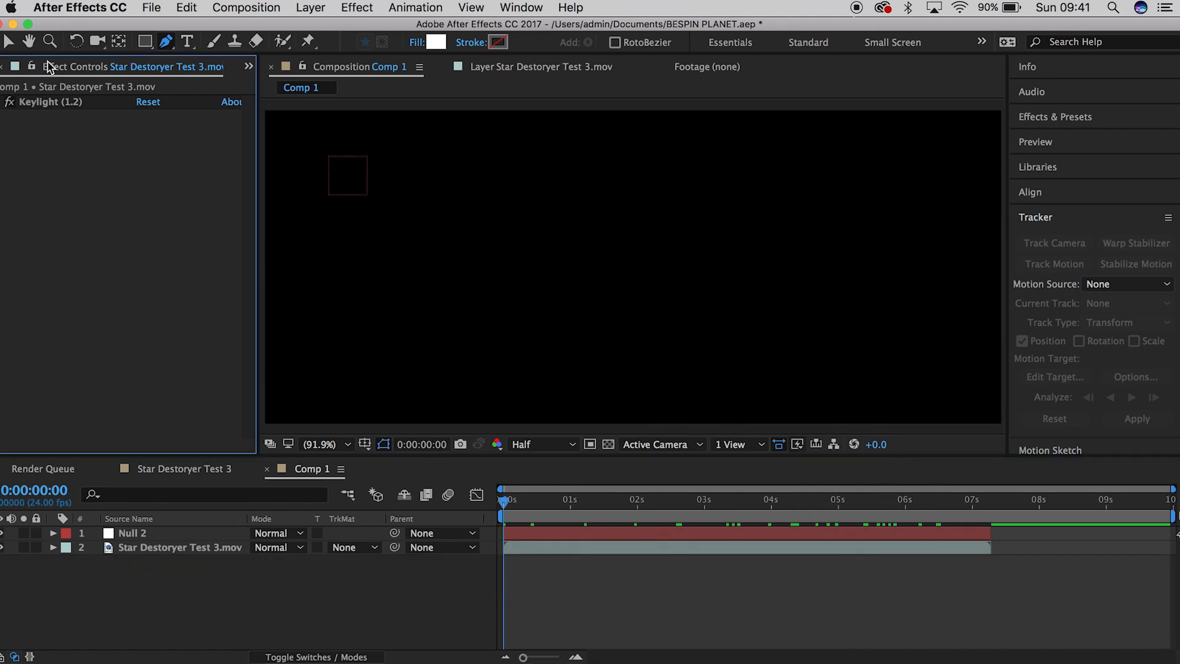
Step: Place the shutterstock starfield JPG in Comp 1 as the bottom layer beneath the ship clip
click(53, 67)
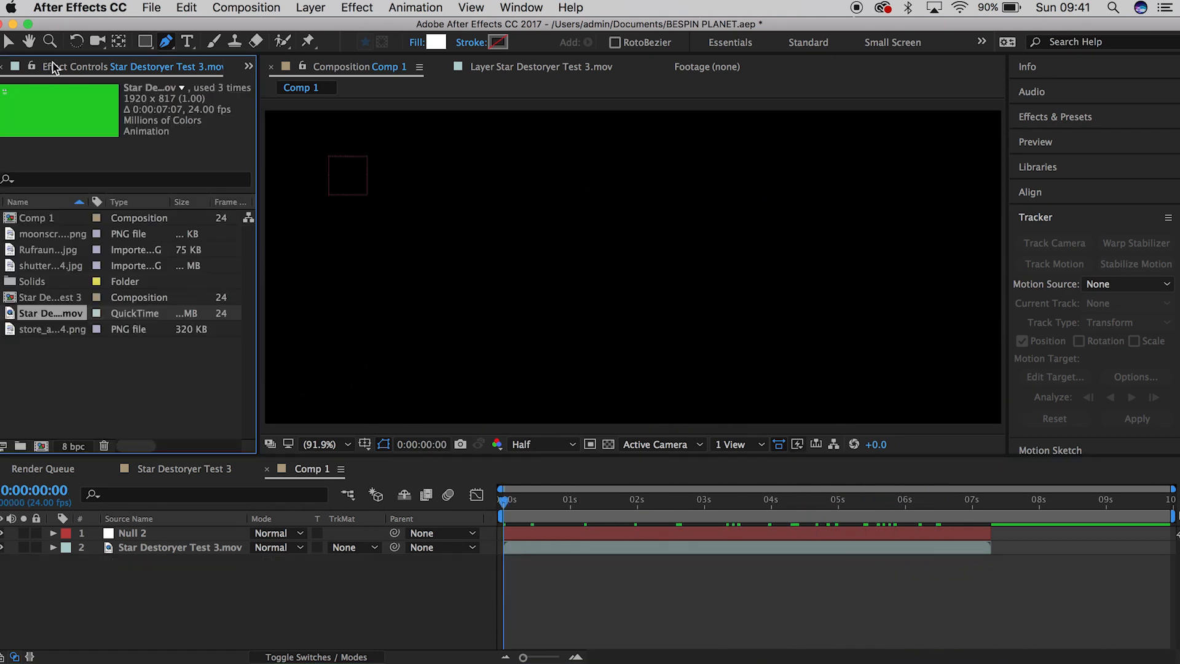
click(37, 270)
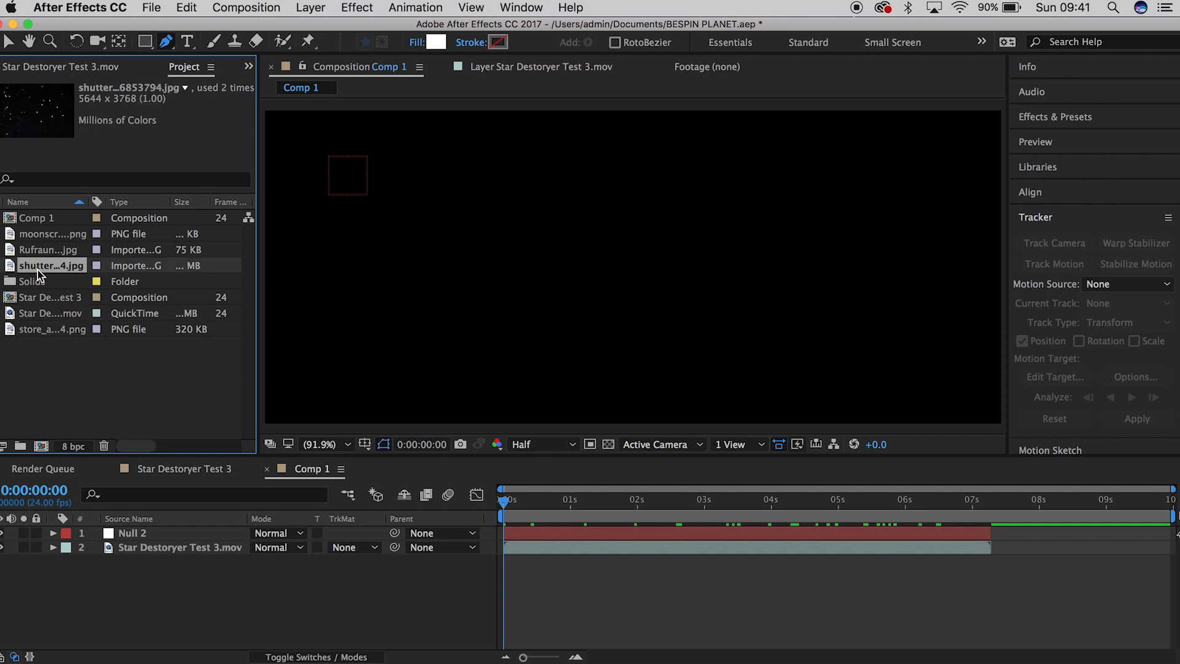
drag(39, 274, 185, 587)
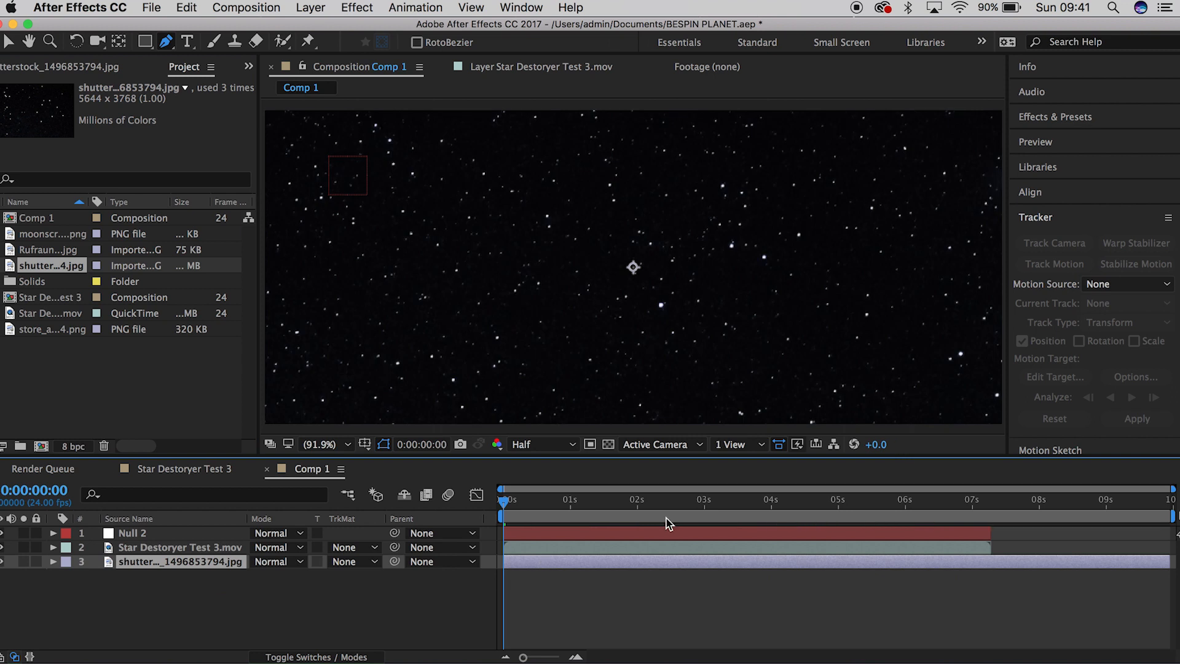
Step: Parent the starfield layer to Null 2, preview the movement, and set the starfield's scale to 37%
drag(676, 499, 461, 479)
drag(377, 567, 206, 536)
key(space)
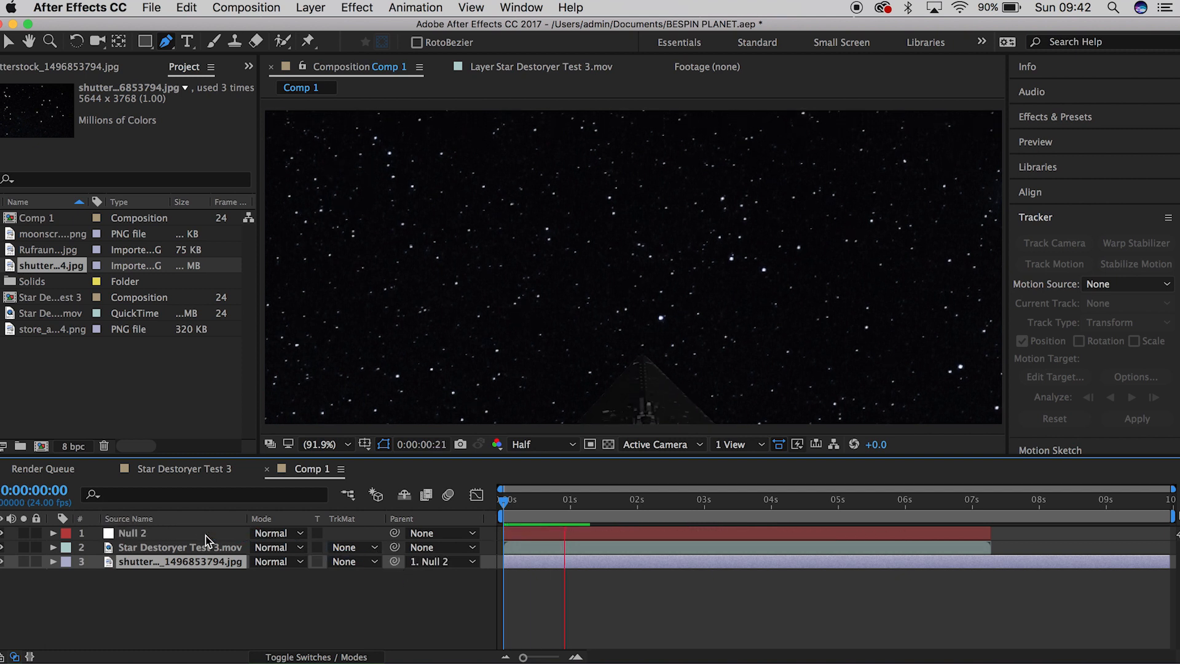
key(space)
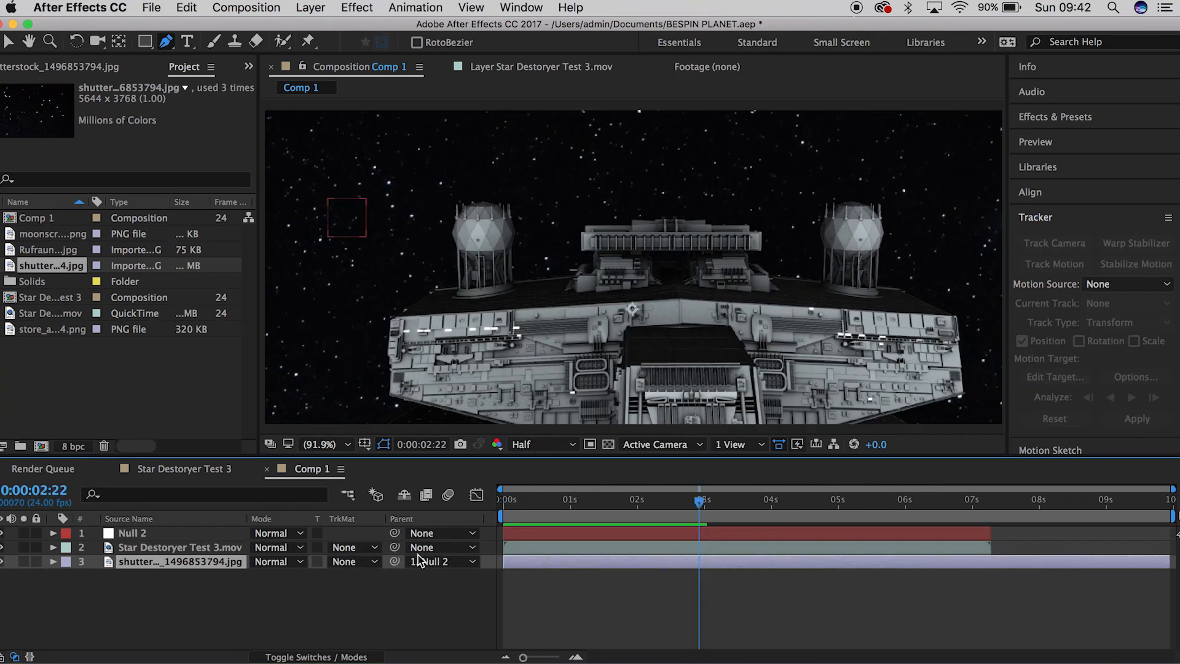
key(s)
drag(280, 580, 239, 589)
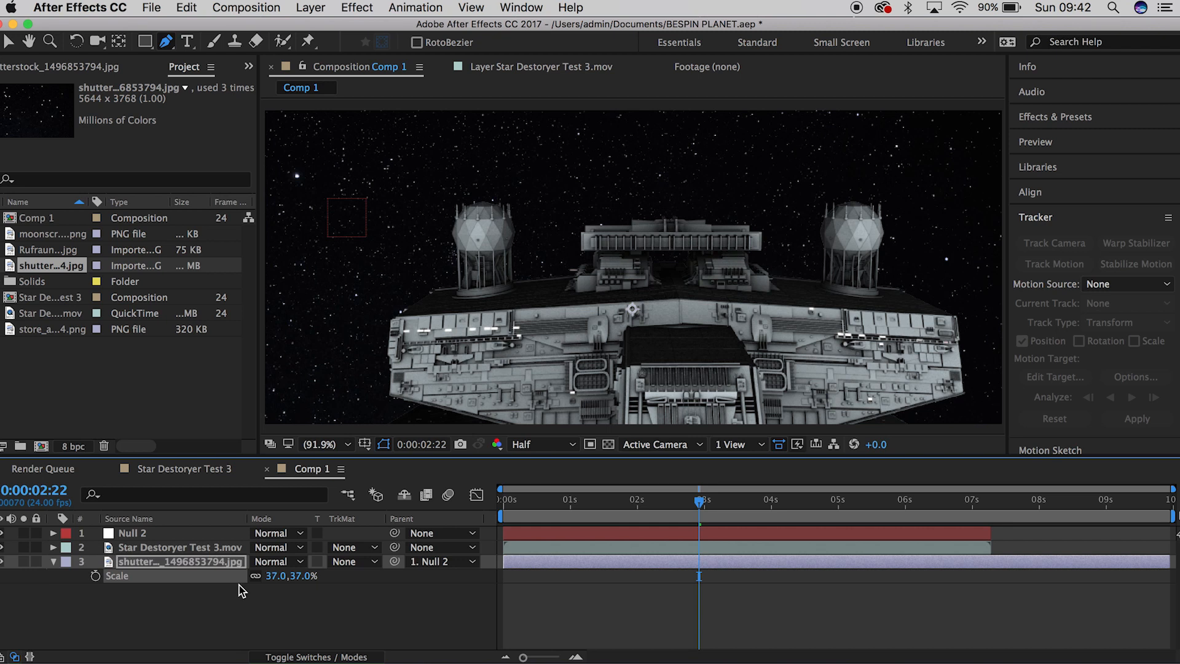
Step: Place Rufraunova.jpg between the ship clip and the starfield and go to 0:00:07:05
drag(608, 499, 769, 499)
drag(49, 250, 149, 561)
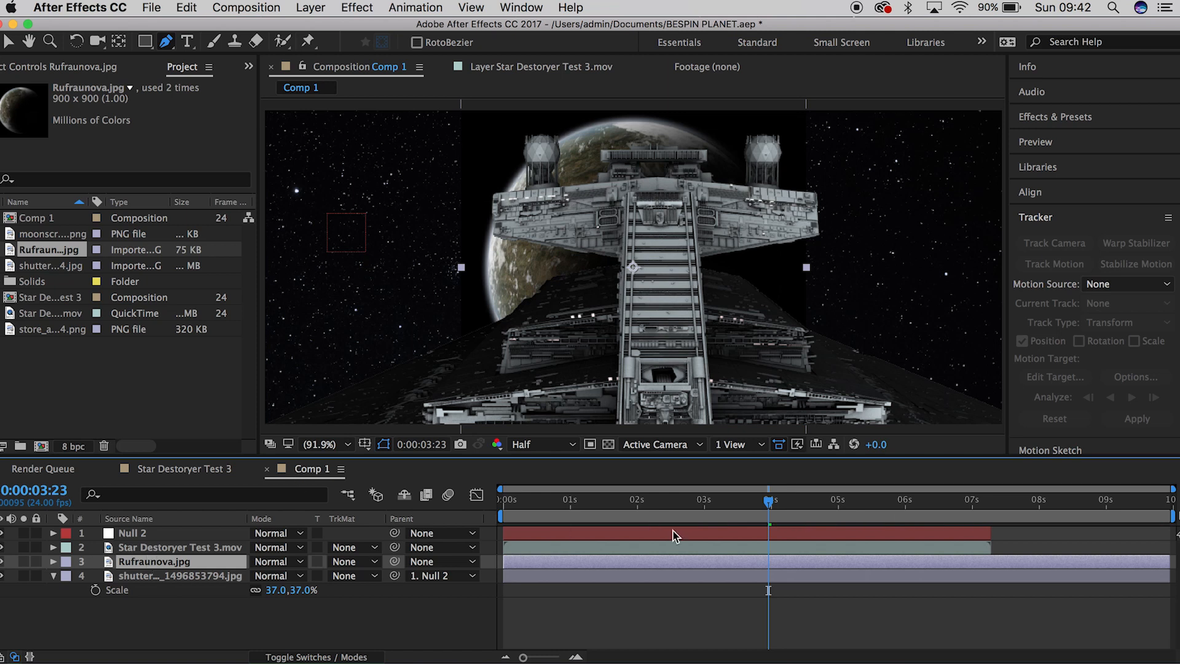
drag(901, 500, 986, 502)
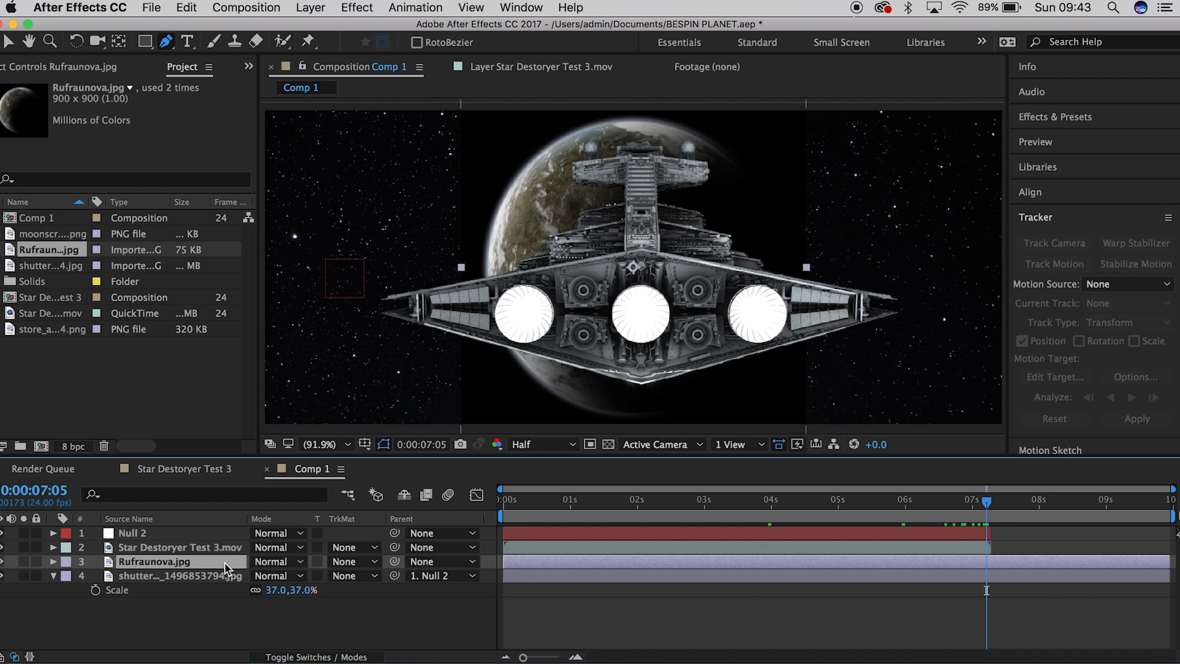
Step: Scale the planet layer to 116% and rotate it to 11°
key(shift+s)
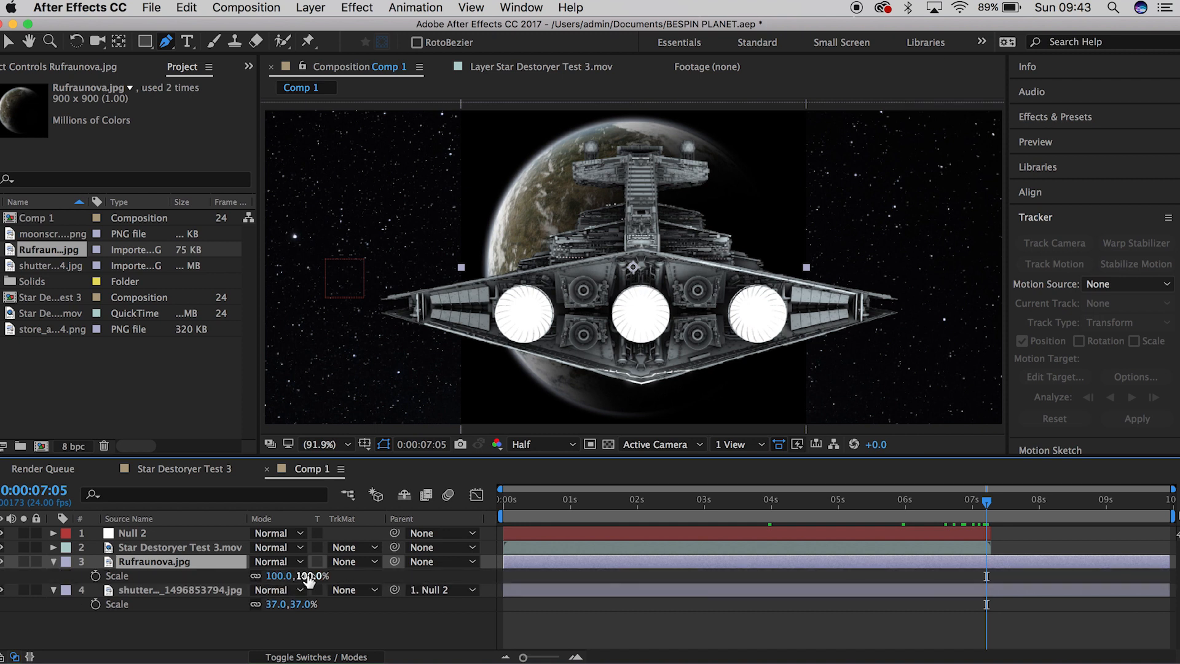
drag(308, 575, 318, 578)
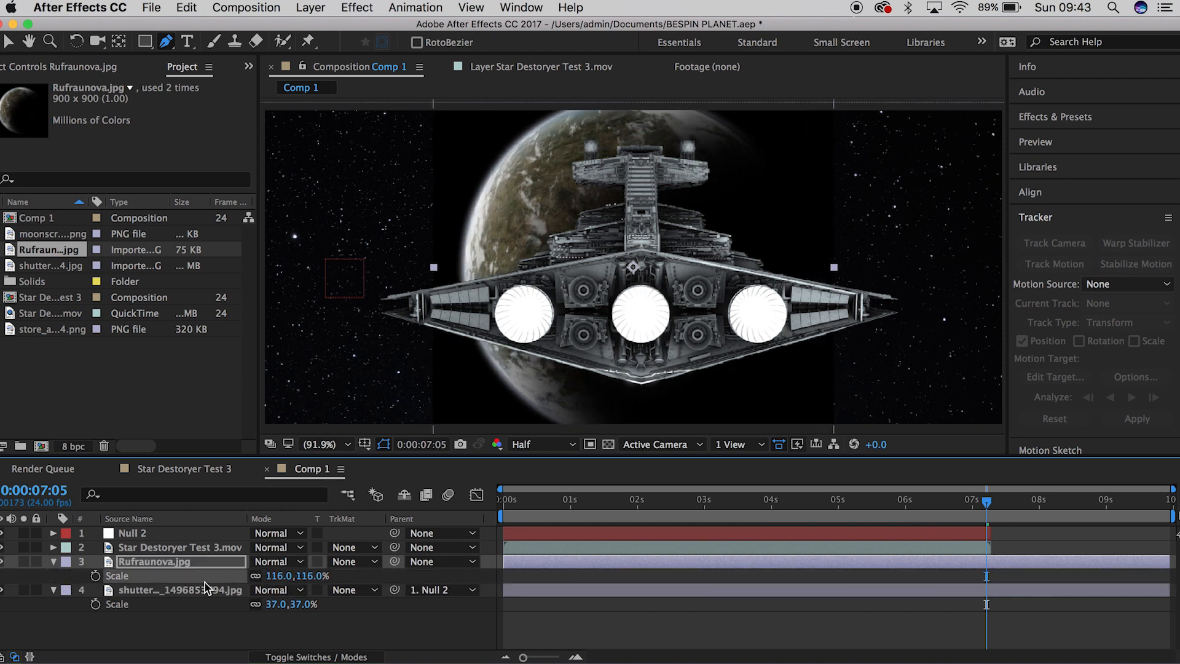
key(r)
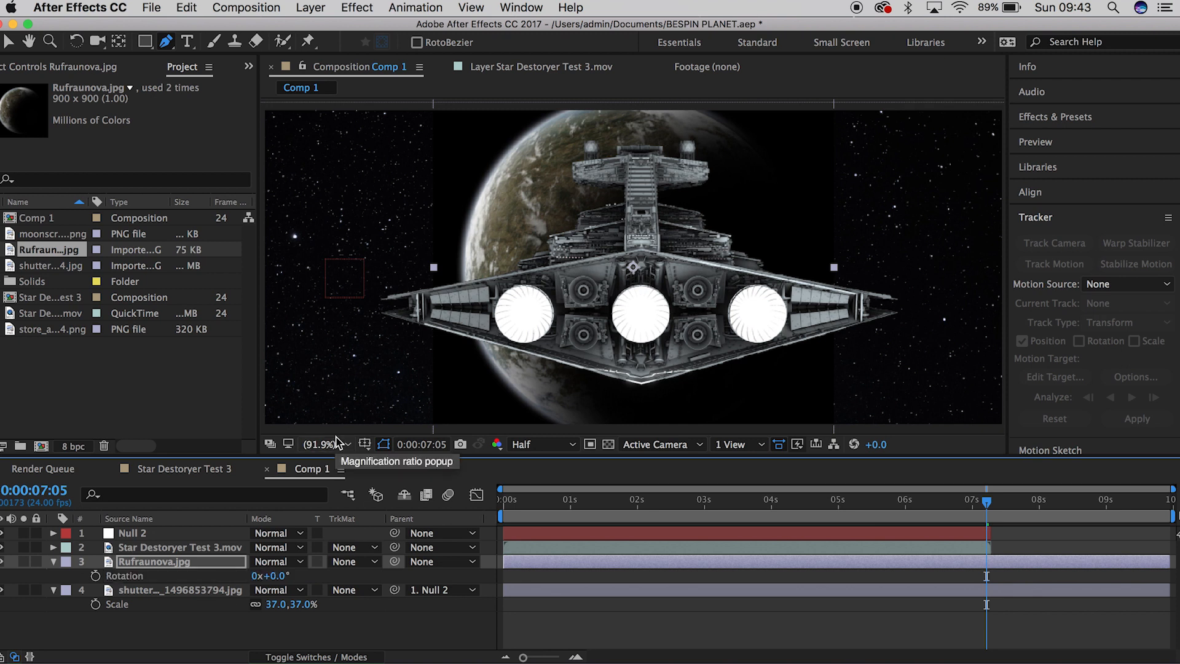
drag(274, 576, 282, 576)
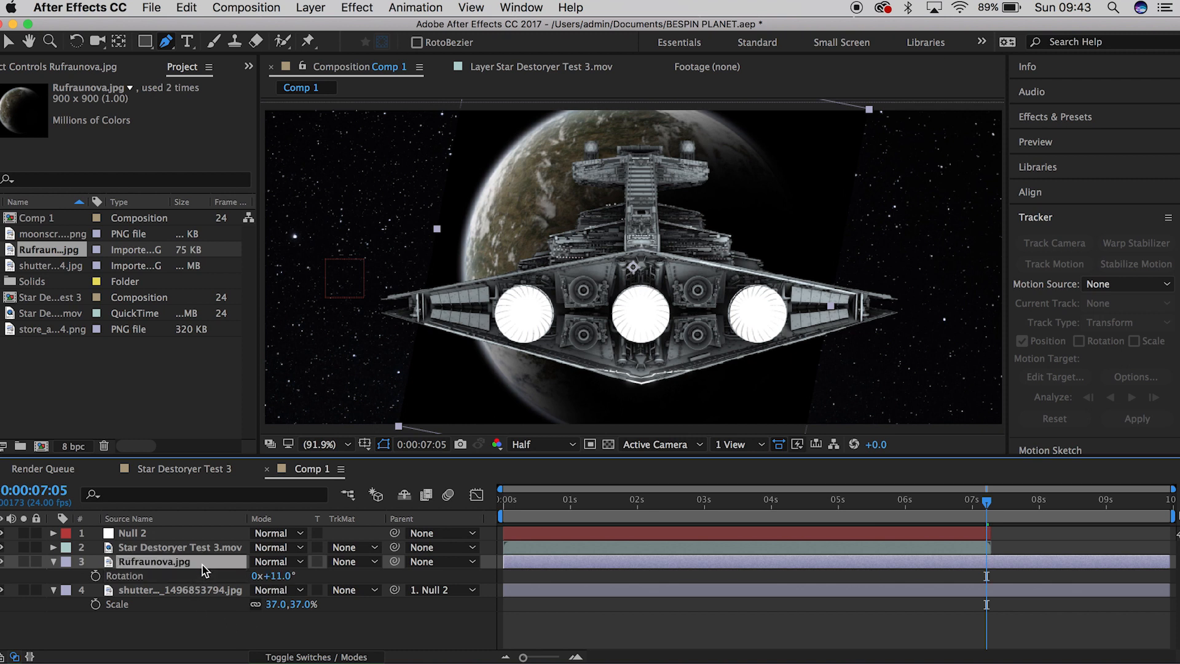
Step: Draw an elliptical mask on the planet layer and move it to line up with the planet's edge
drag(145, 41, 184, 79)
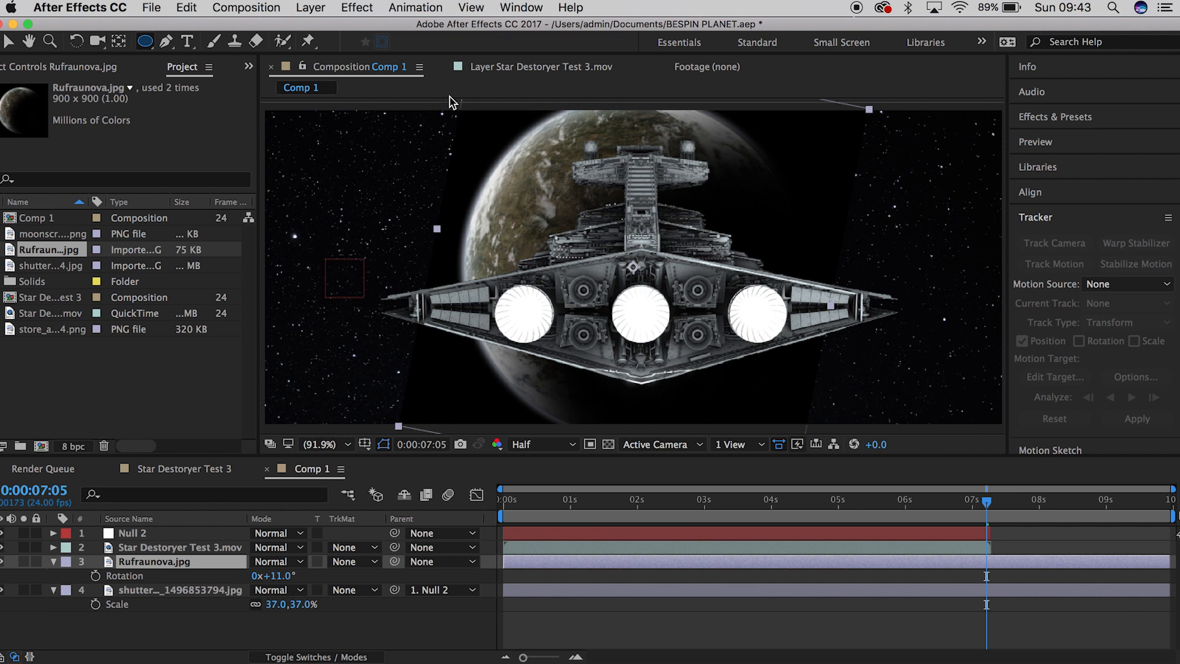
mouse_move(452, 102)
mouse_down()
mouse_move(590, 246)
mouse_move(759, 492)
mouse_move(724, 501)
mouse_up()
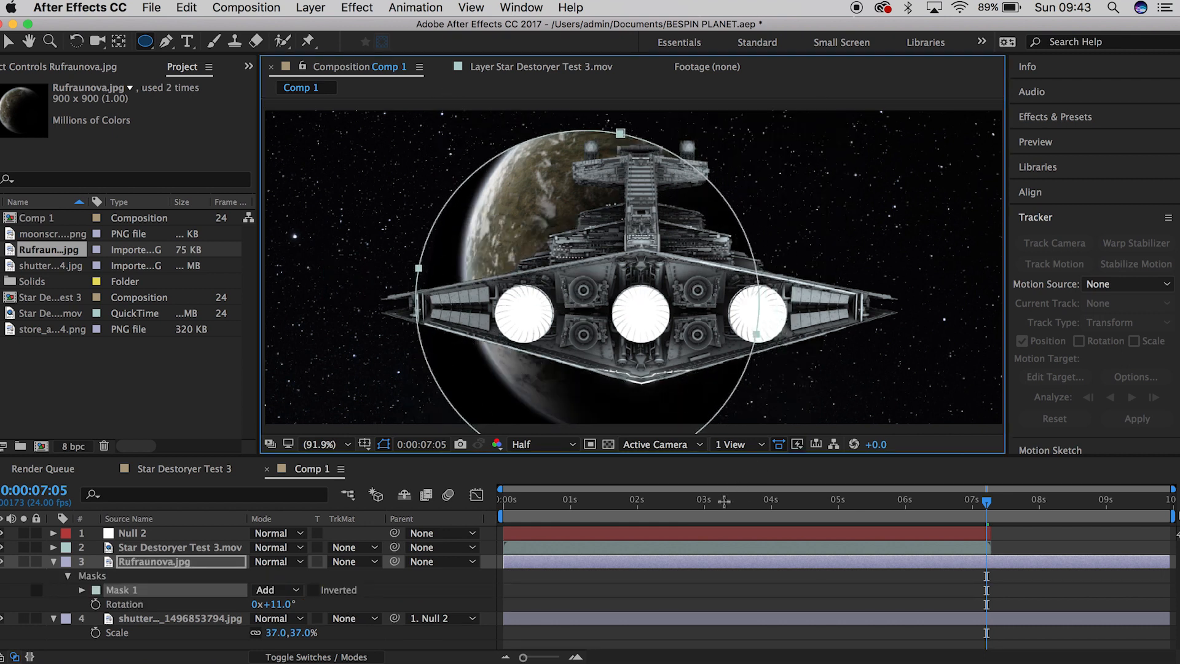
drag(619, 131, 673, 107)
key(super+z)
click(10, 41)
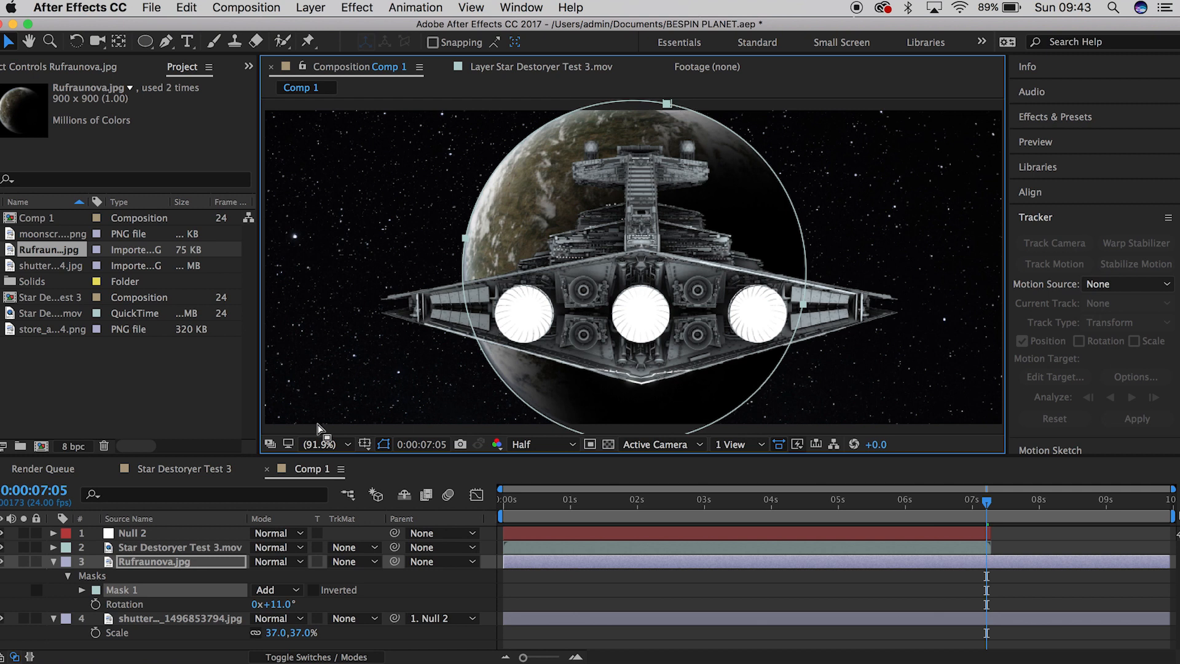
drag(671, 108, 673, 106)
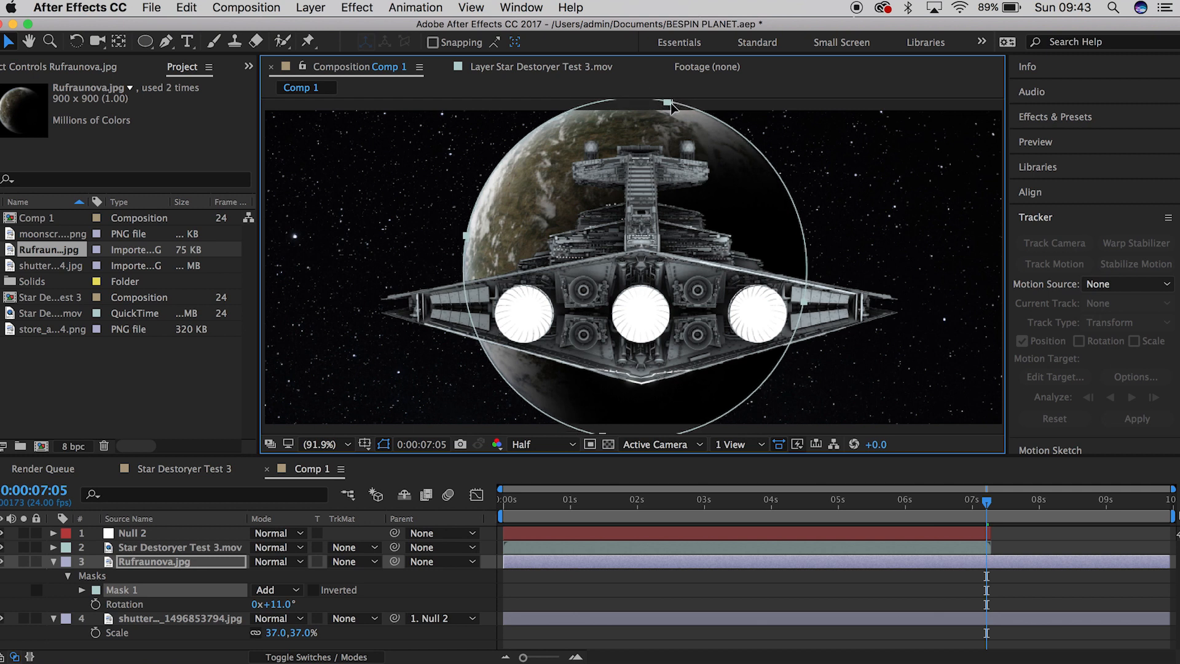
Step: Set the planet mask's feather to 13 pixels and its expansion to 13 pixels
key(m)
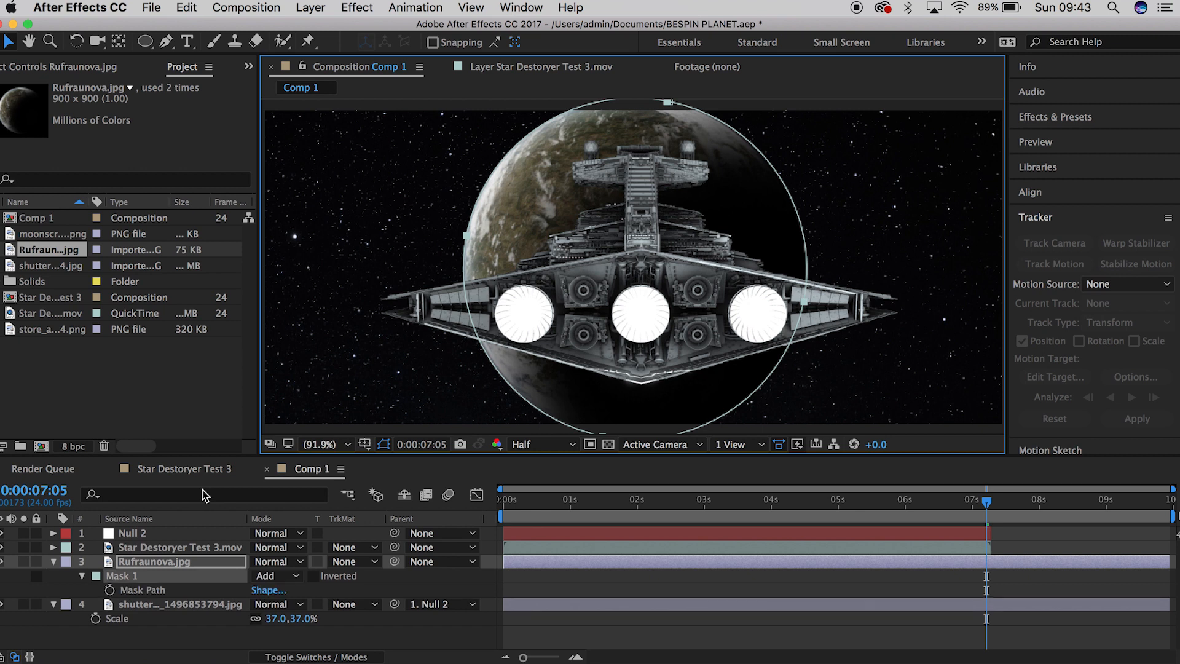
key(m)
key(m)
key(m)
drag(276, 604, 299, 604)
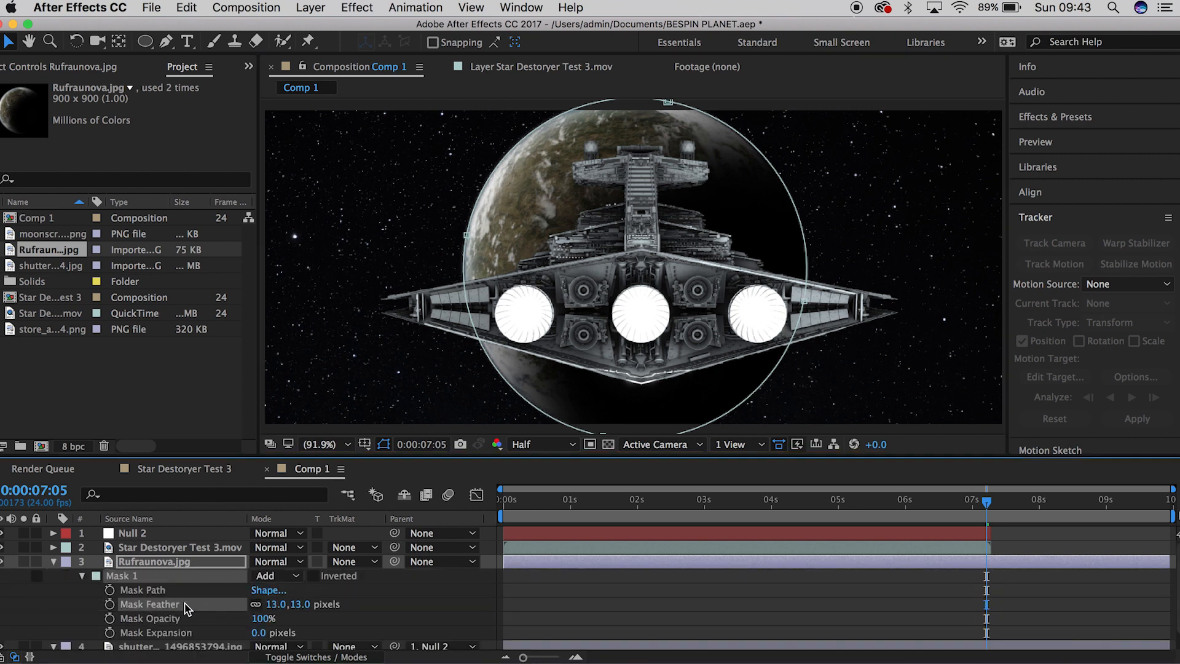
scroll(196, 611, down, 1)
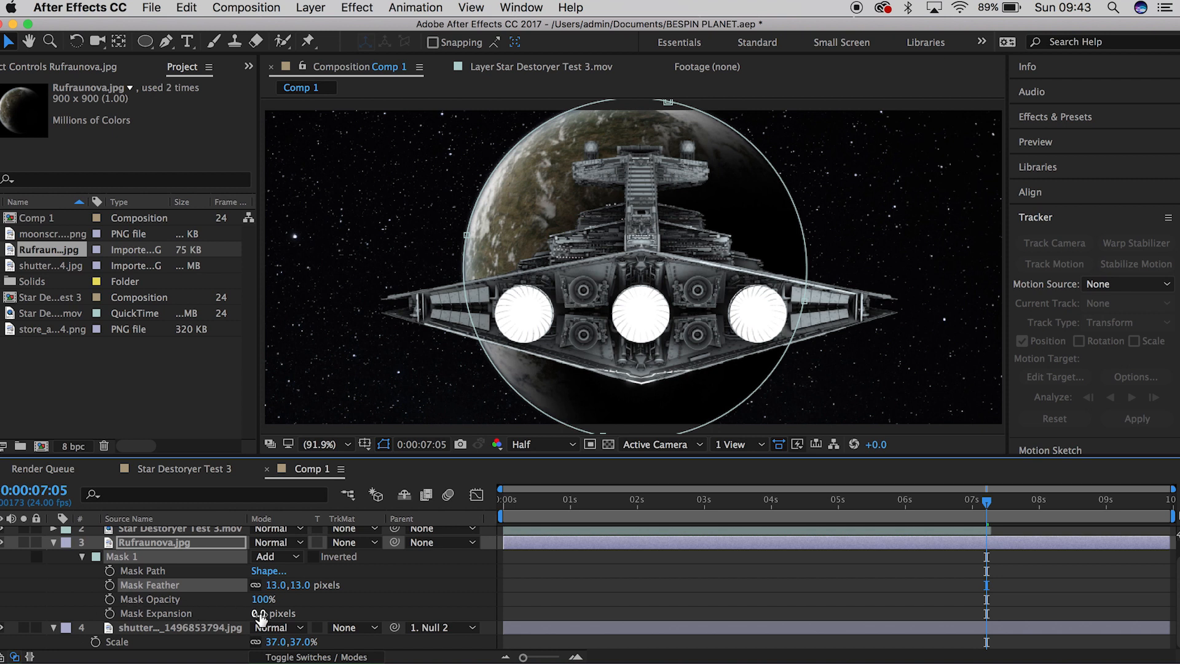
drag(258, 614, 276, 613)
click(147, 613)
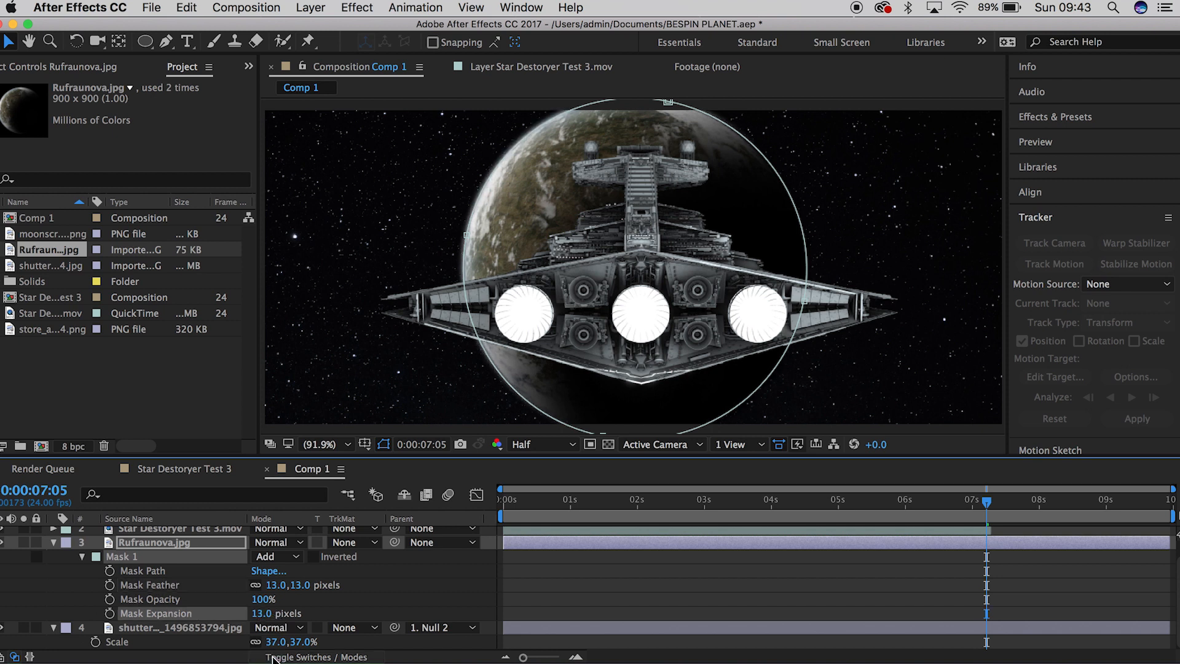
click(53, 543)
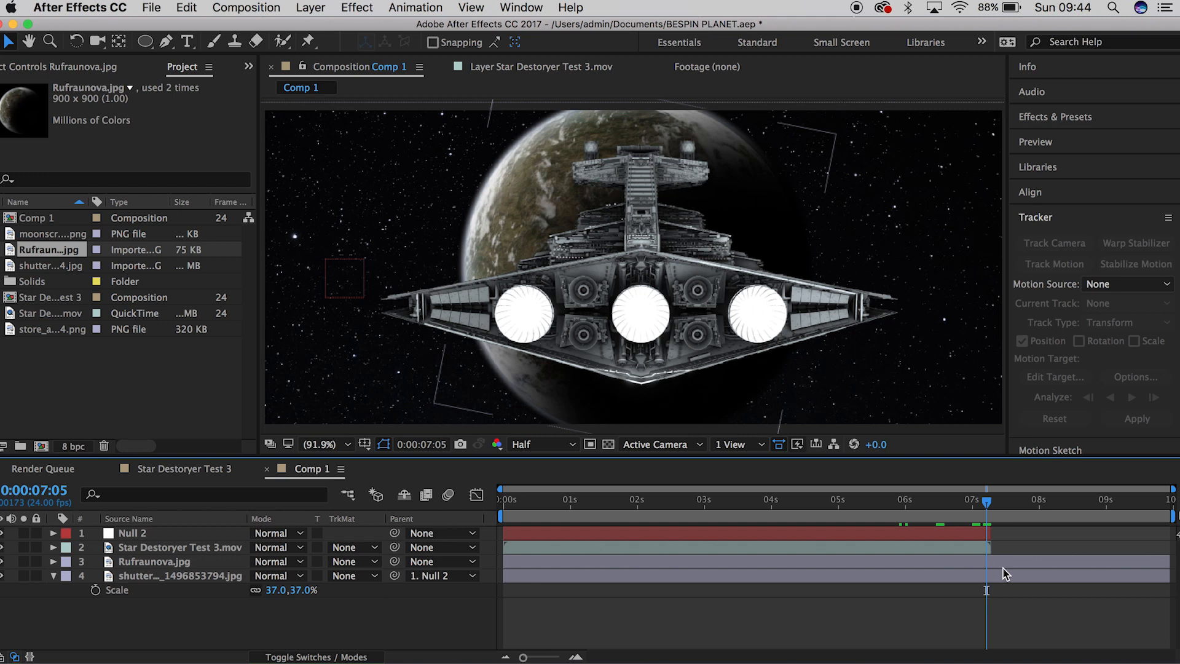
Step: Parent the planet layer to Null 2 and preview the composition from the first frame
click(1001, 565)
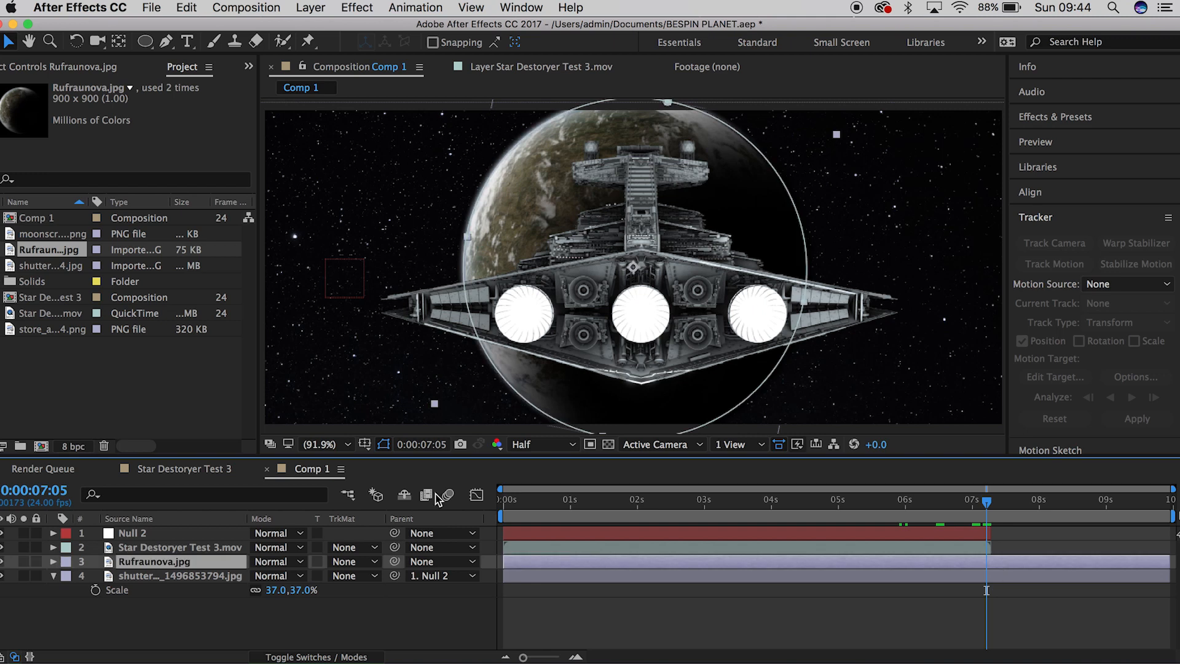
drag(394, 562, 133, 533)
drag(981, 504, 462, 487)
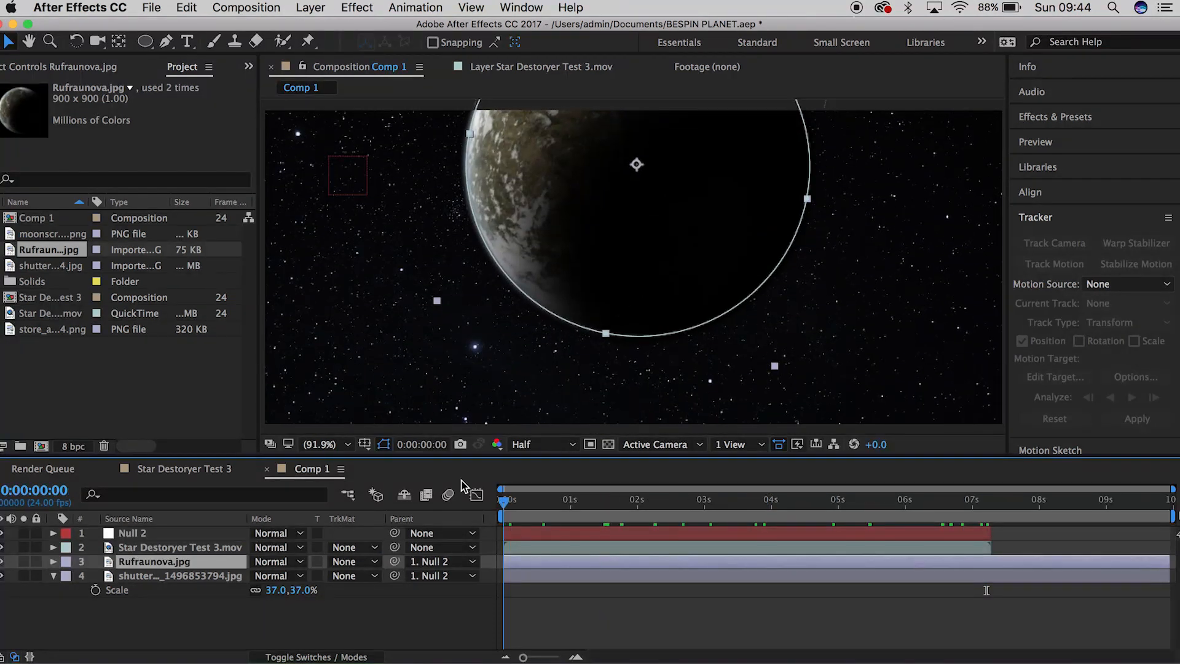
key(space)
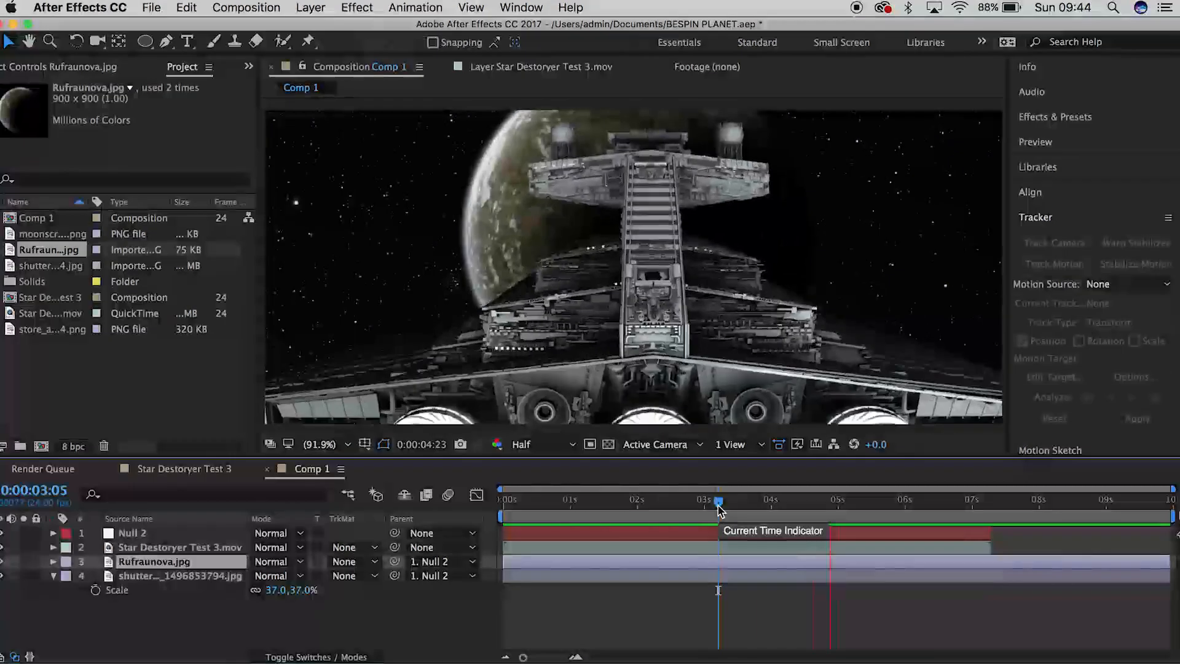
drag(719, 510, 987, 509)
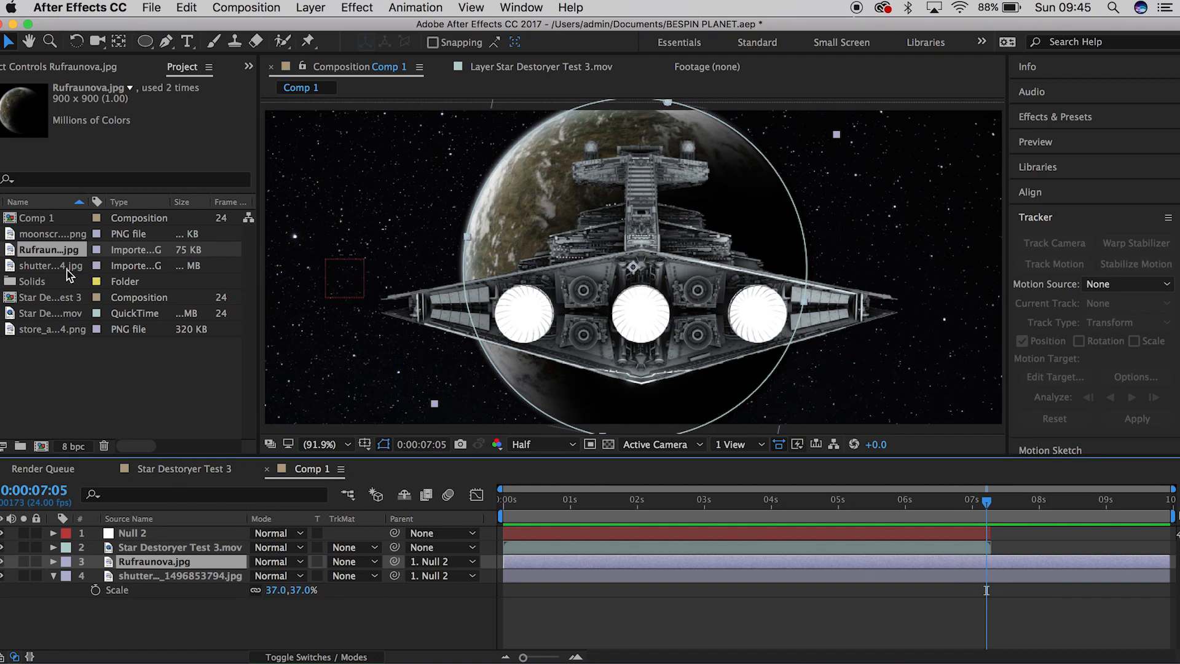
Step: Place the moonscreen PNG above the planet layer and draw an elliptical mask around the moon
drag(56, 235, 153, 567)
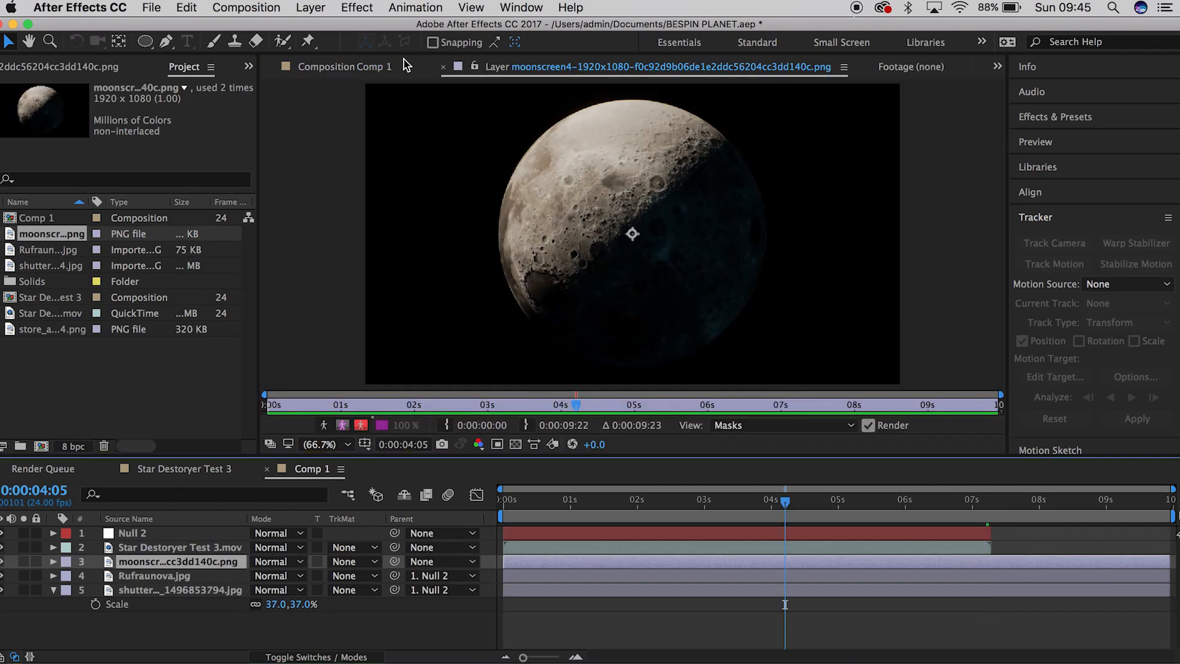
key(ctrl+v)
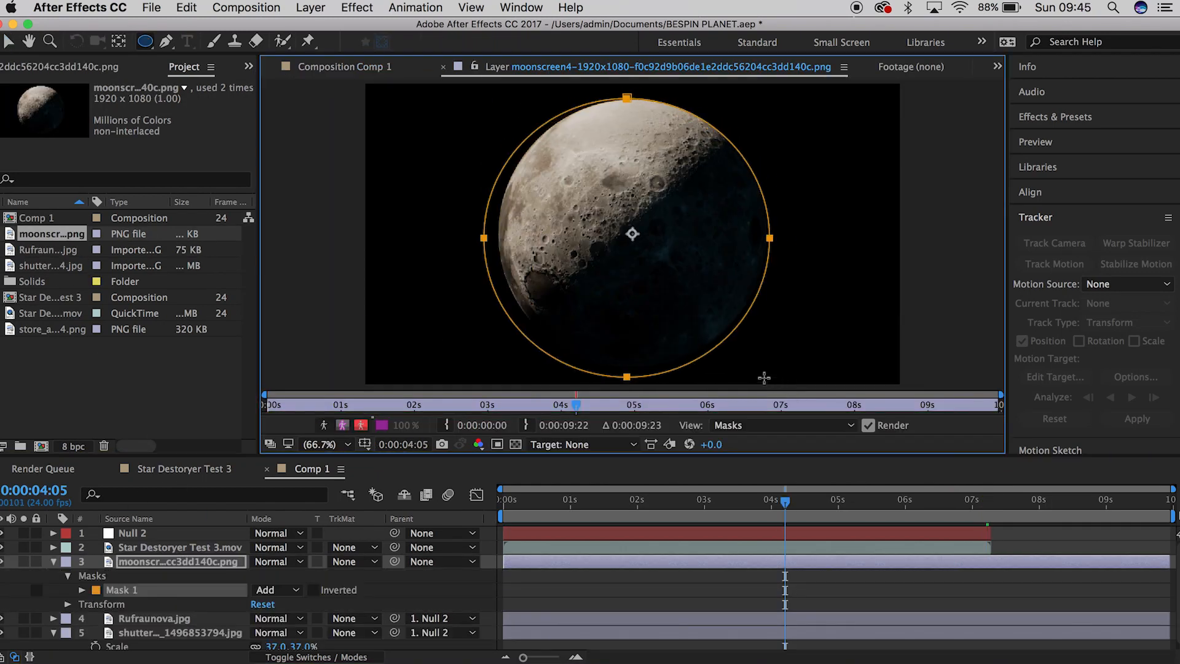
click(344, 67)
key(m)
key(m)
Step: Scale the moon down, position it over the planet's lit edge, and rotate it to -31°
key(s)
drag(286, 576, 222, 582)
key(p)
drag(602, 292, 493, 255)
drag(295, 576, 219, 582)
key(r)
drag(277, 576, 258, 581)
drag(785, 501, 595, 501)
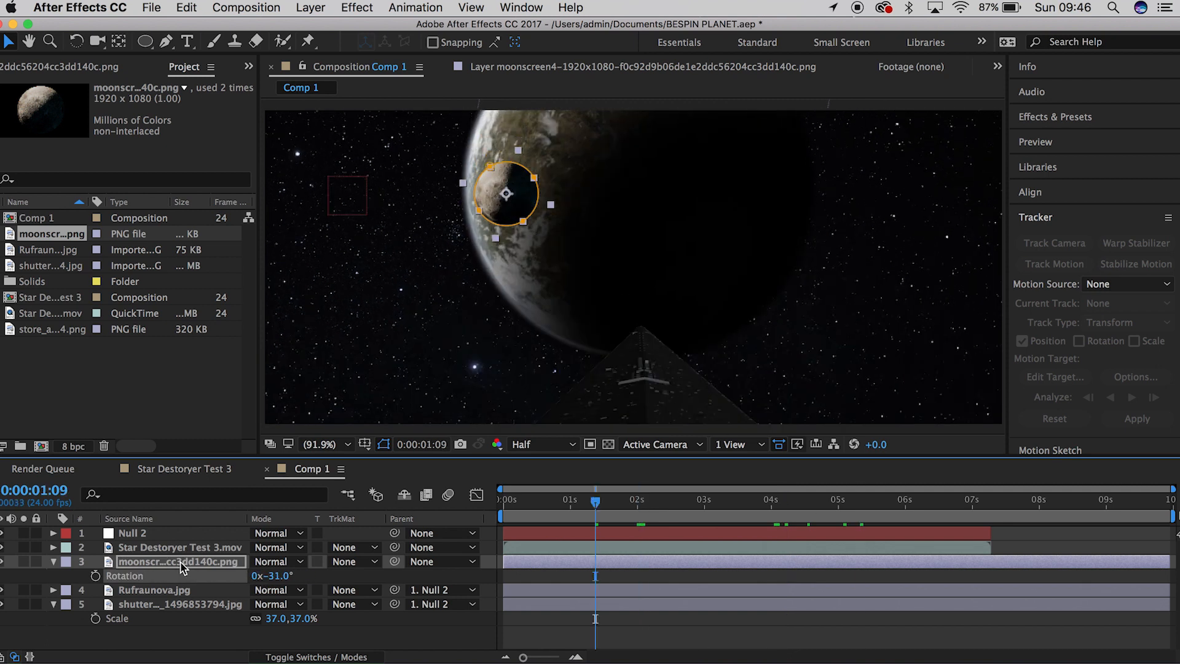
Step: Adjust the moon layer's position and scale, and parent it to Null 2
key(p)
drag(264, 576, 470, 569)
key(s)
click(278, 575)
key(Return)
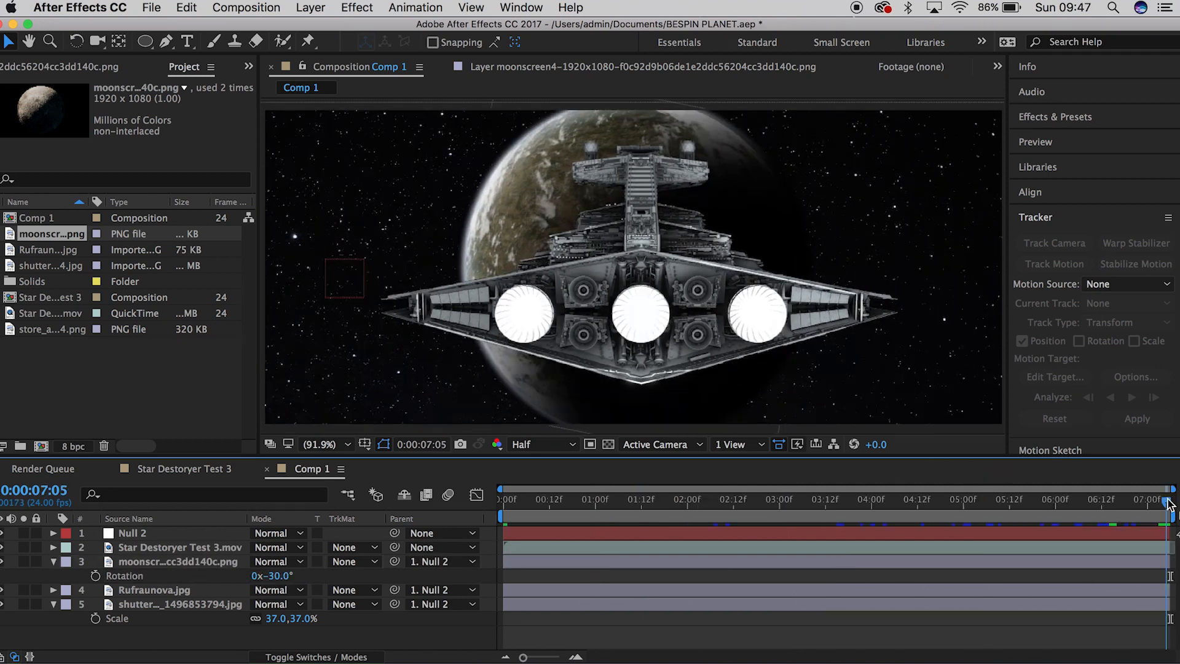
Step: Create a black solid layer at the composition size of 1920 × 817 px
click(310, 8)
mouse_move(319, 23)
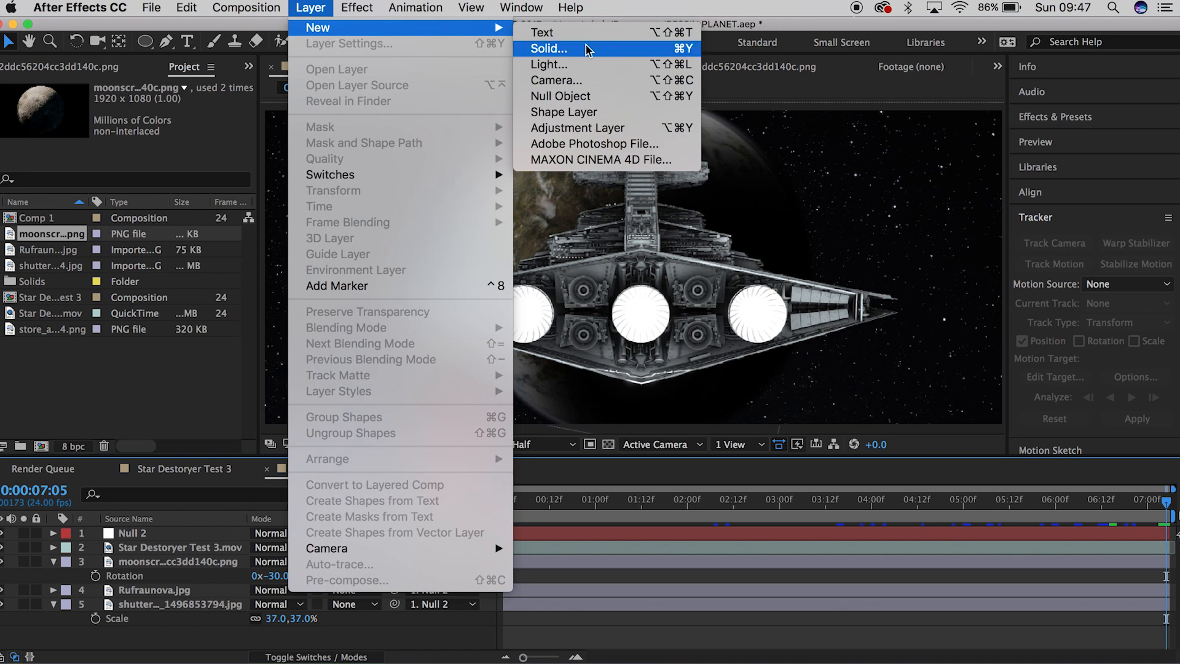
click(550, 45)
click(889, 450)
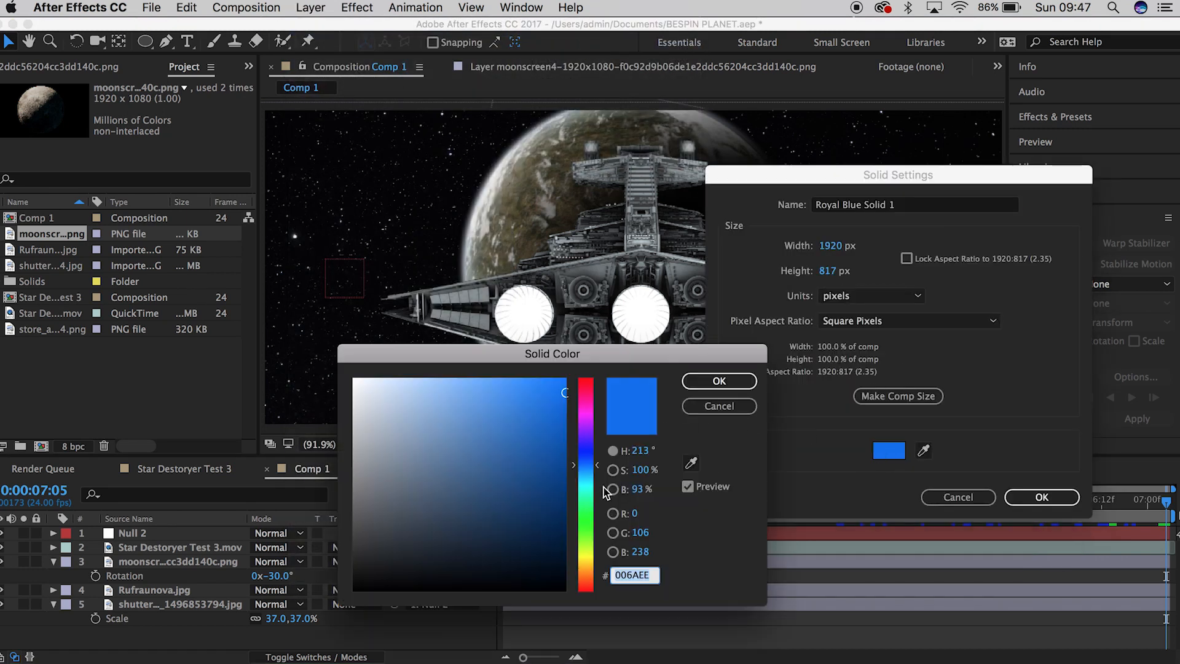
drag(517, 501, 596, 608)
click(713, 379)
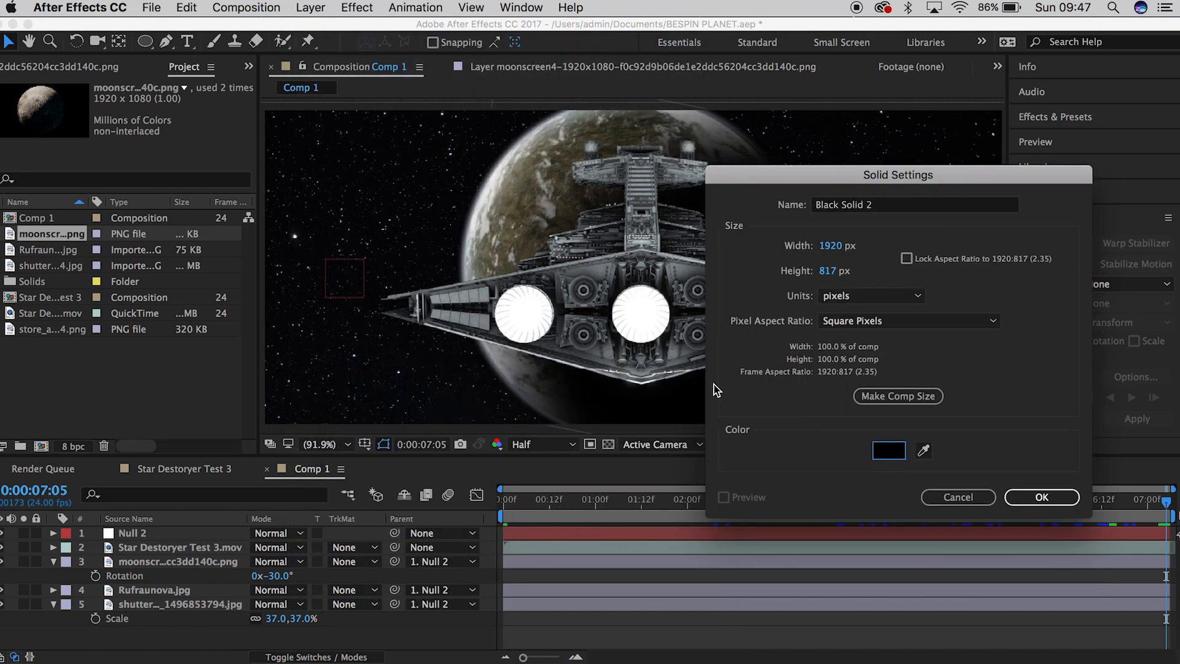
click(1030, 493)
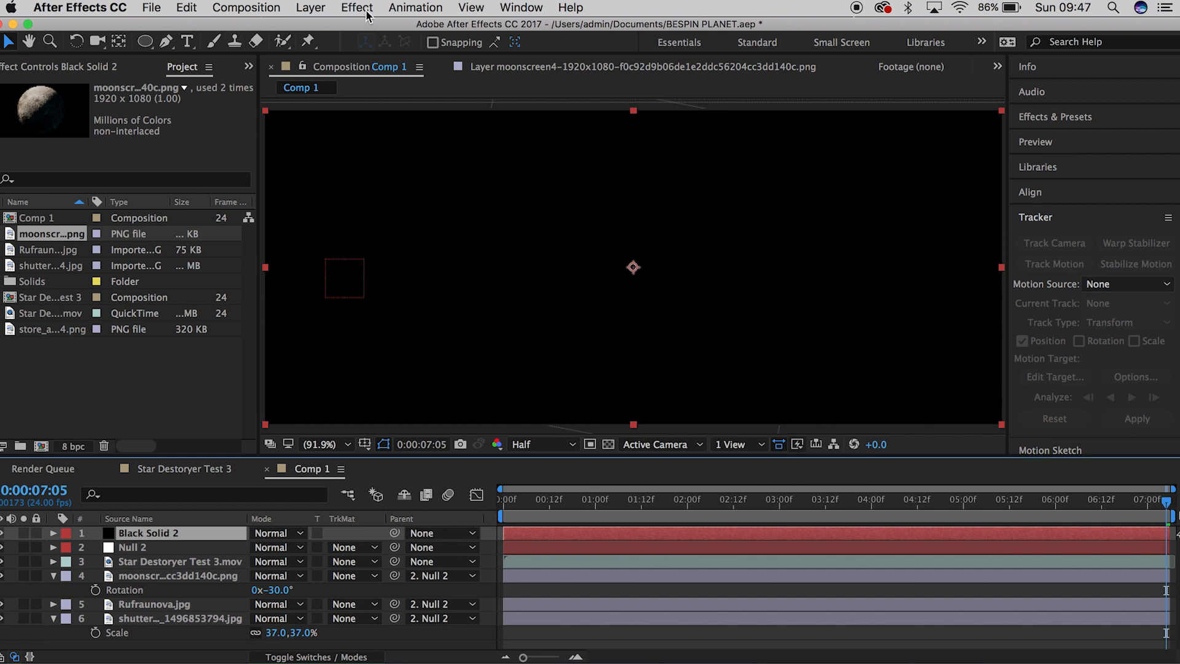
click(367, 11)
mouse_move(501, 627)
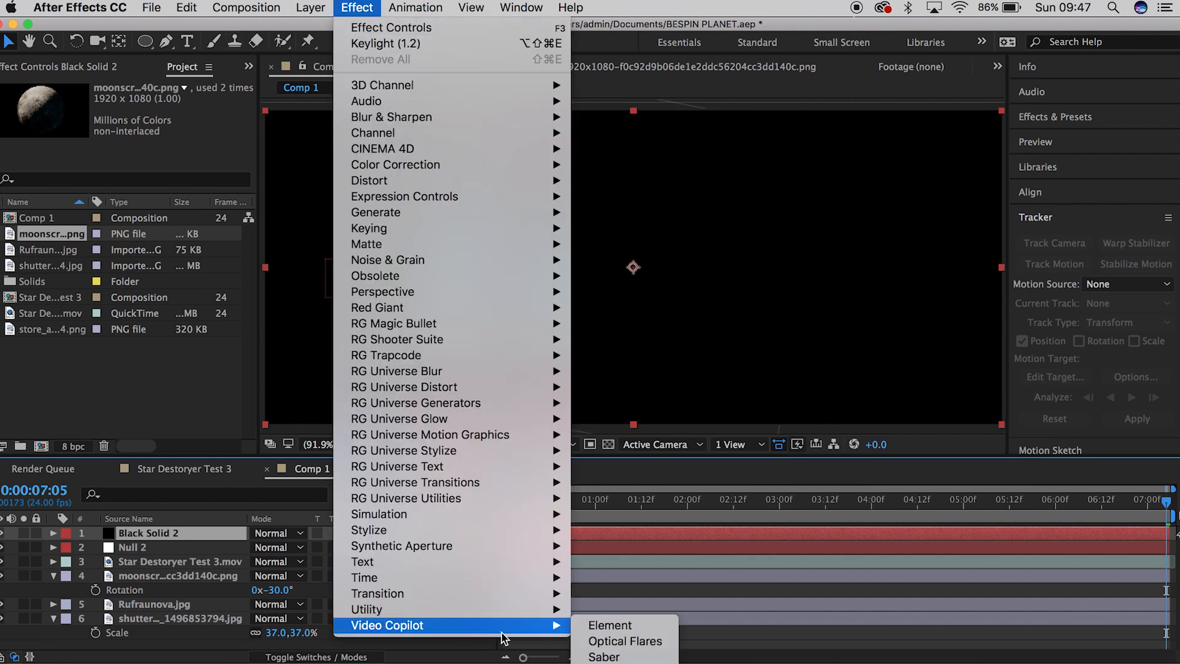
click(636, 641)
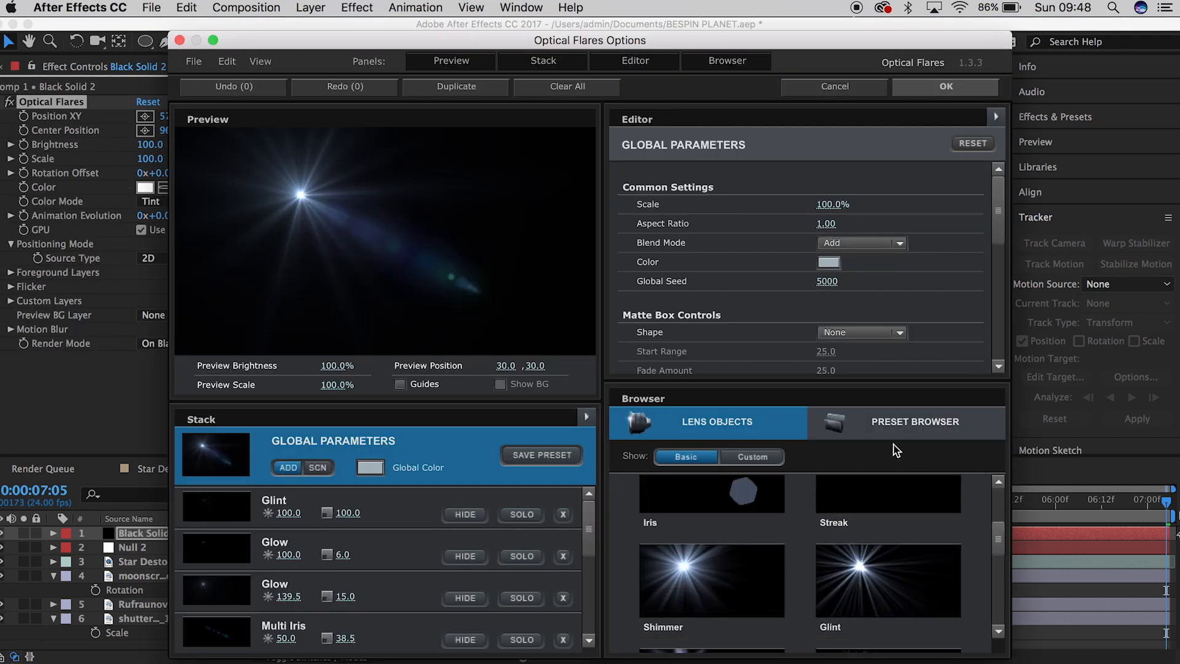
click(897, 427)
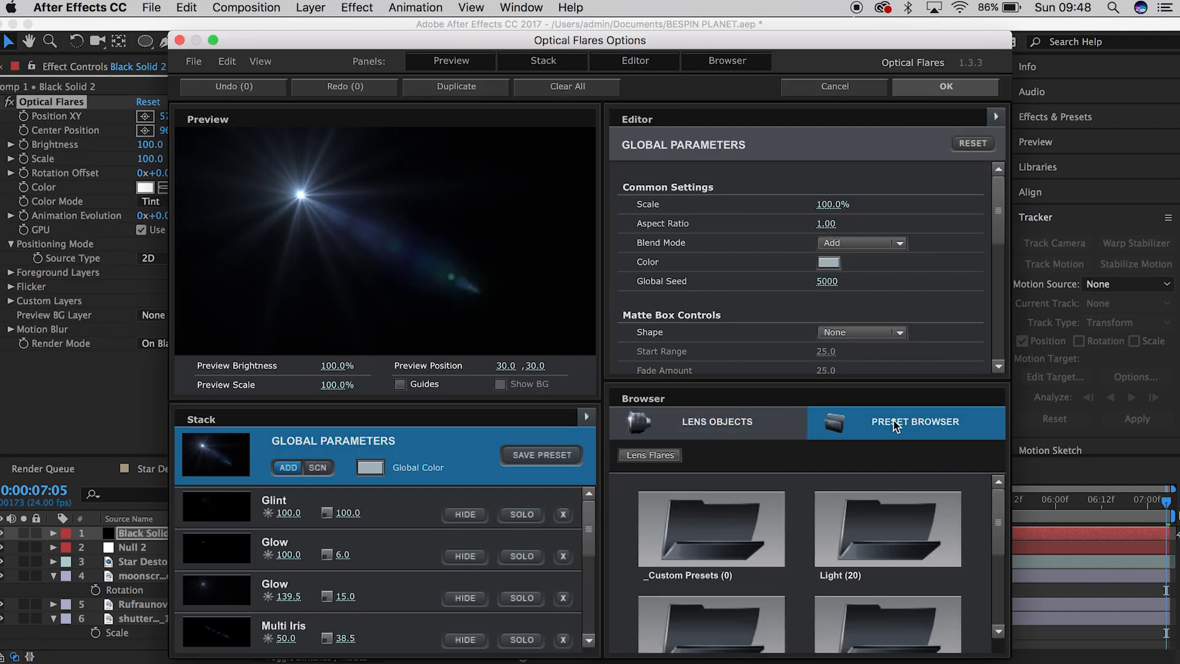
double_click(875, 530)
scroll(874, 553, down, 5)
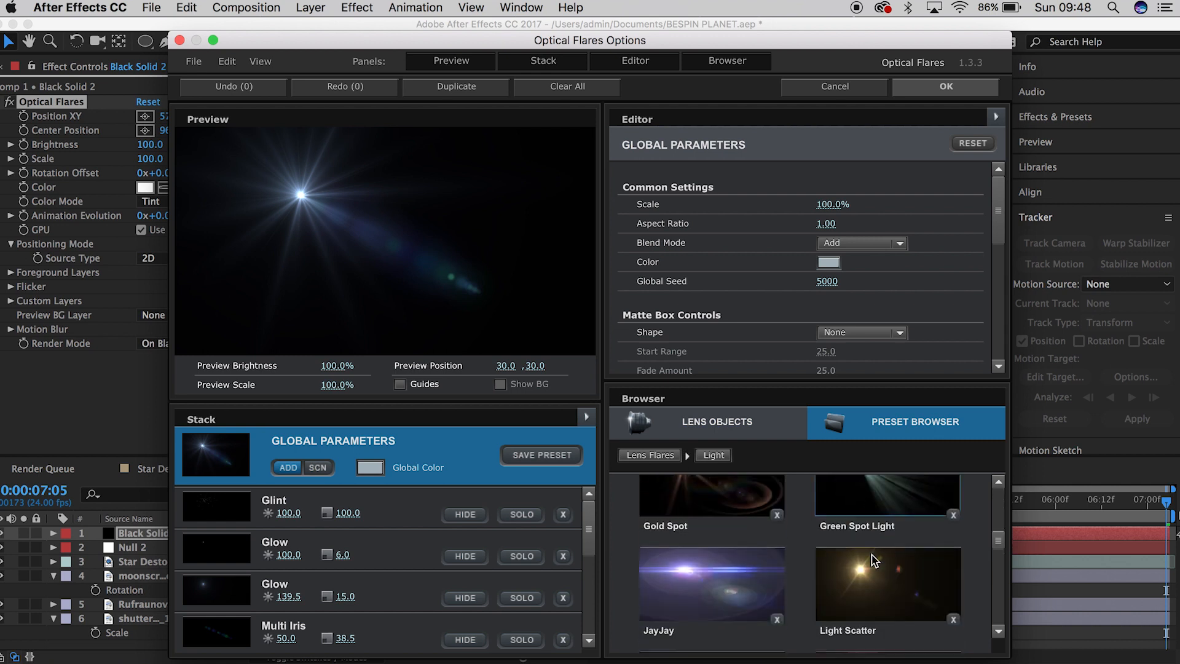
scroll(872, 555, down, 8)
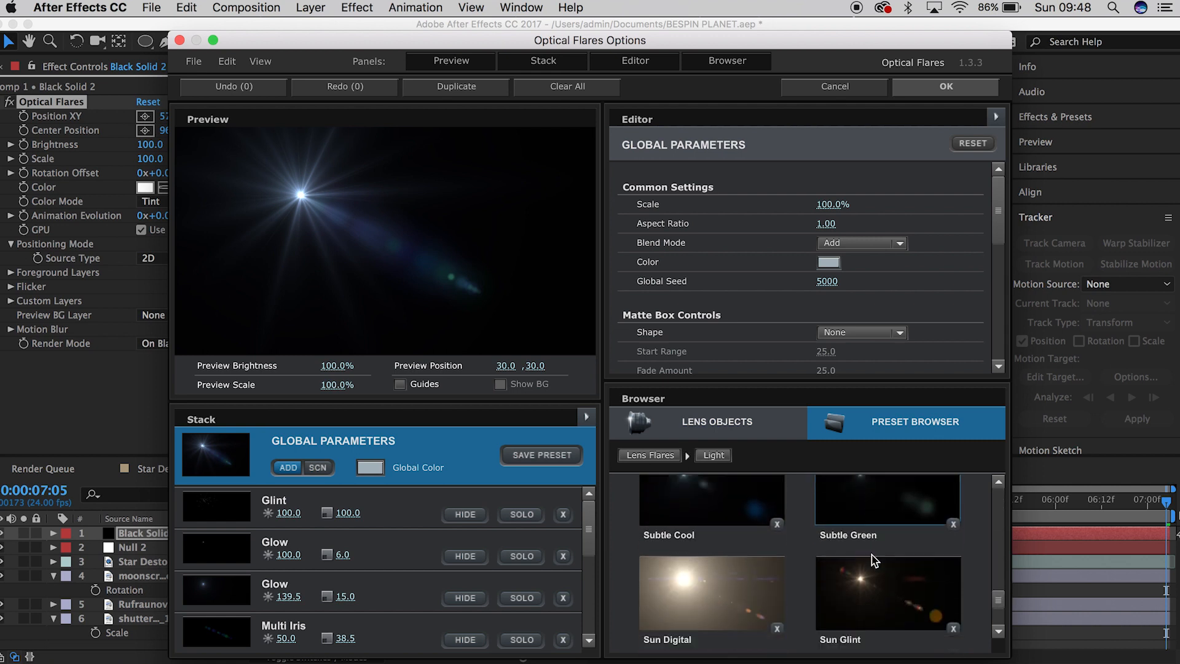
scroll(874, 561, down, 1)
click(834, 86)
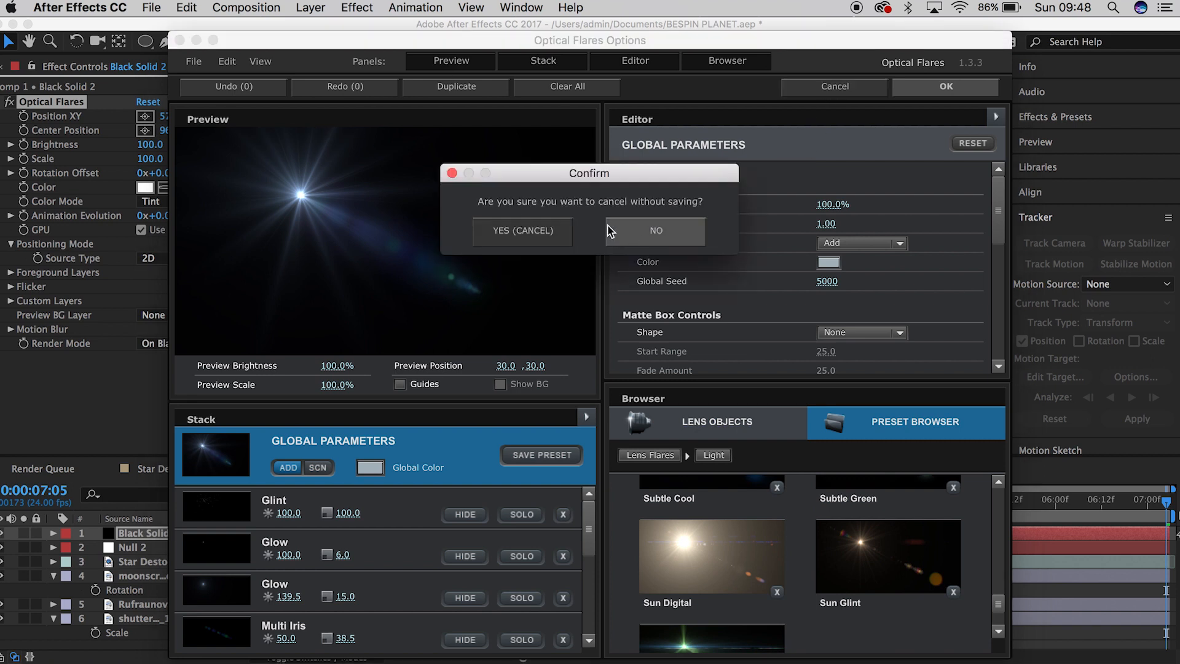
click(522, 231)
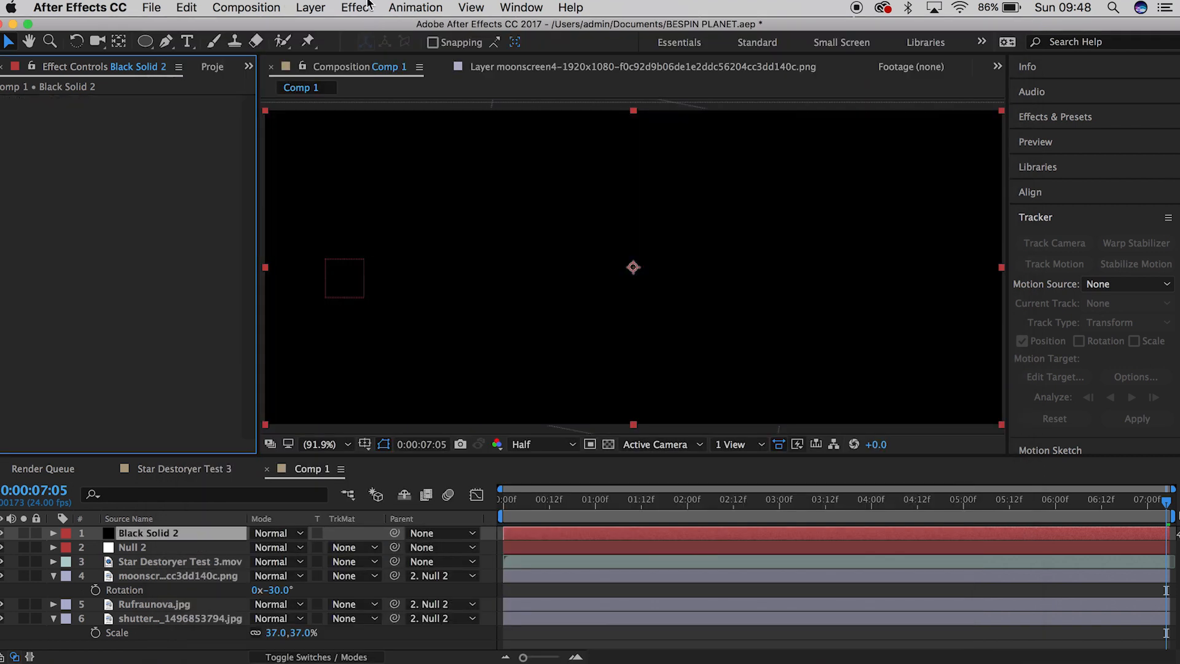
Step: Apply the Lens Flare effect to the black solid and set its lens type to 105mm Prime
click(370, 6)
mouse_move(482, 172)
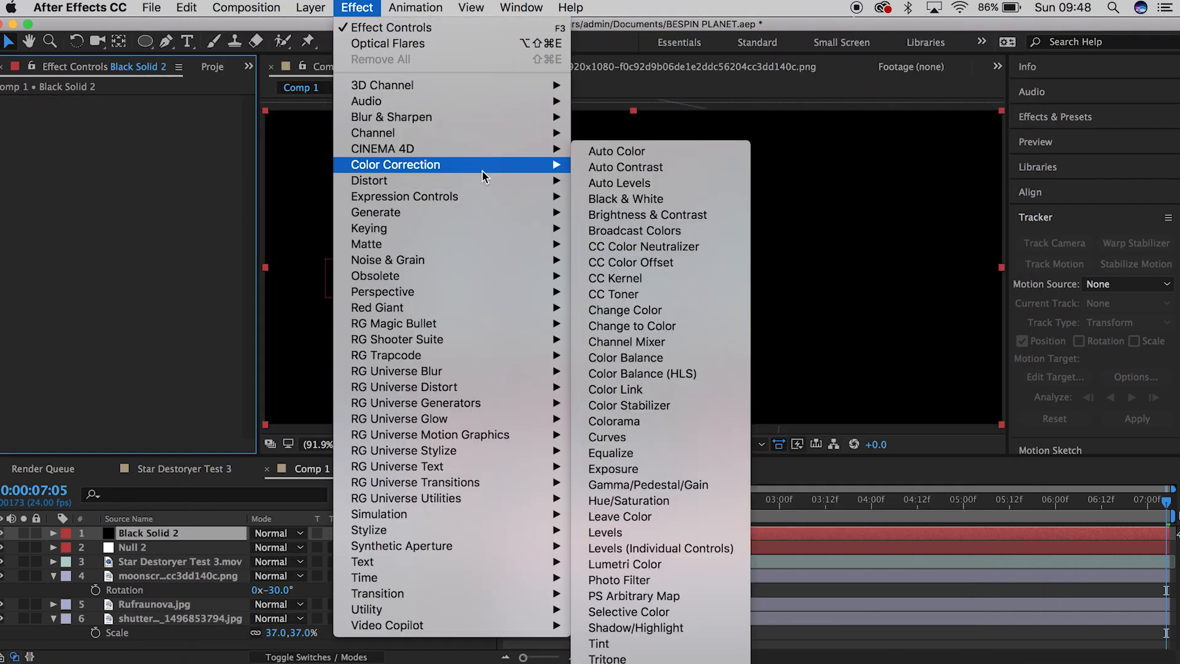
mouse_move(535, 215)
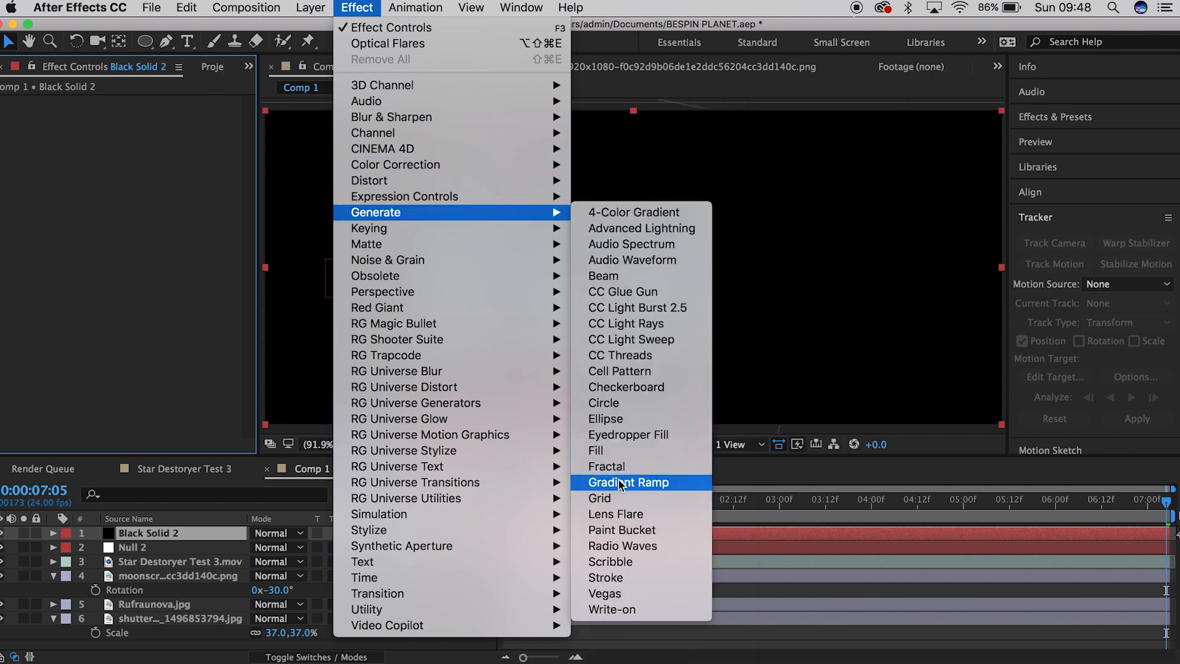
click(609, 514)
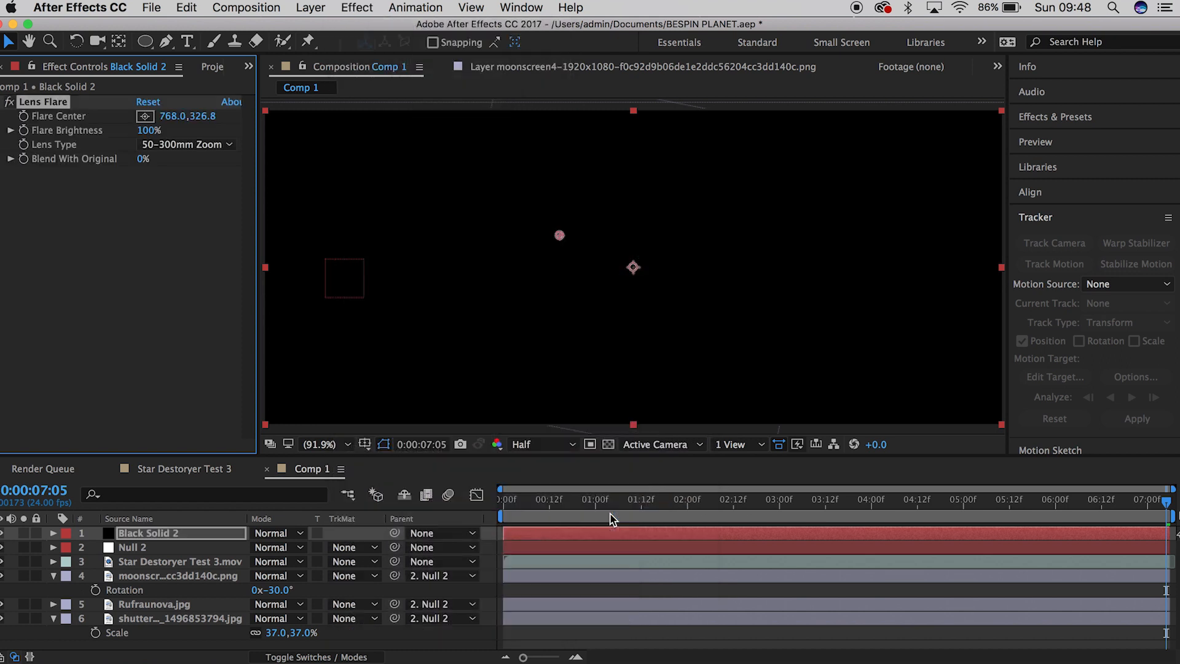
click(196, 145)
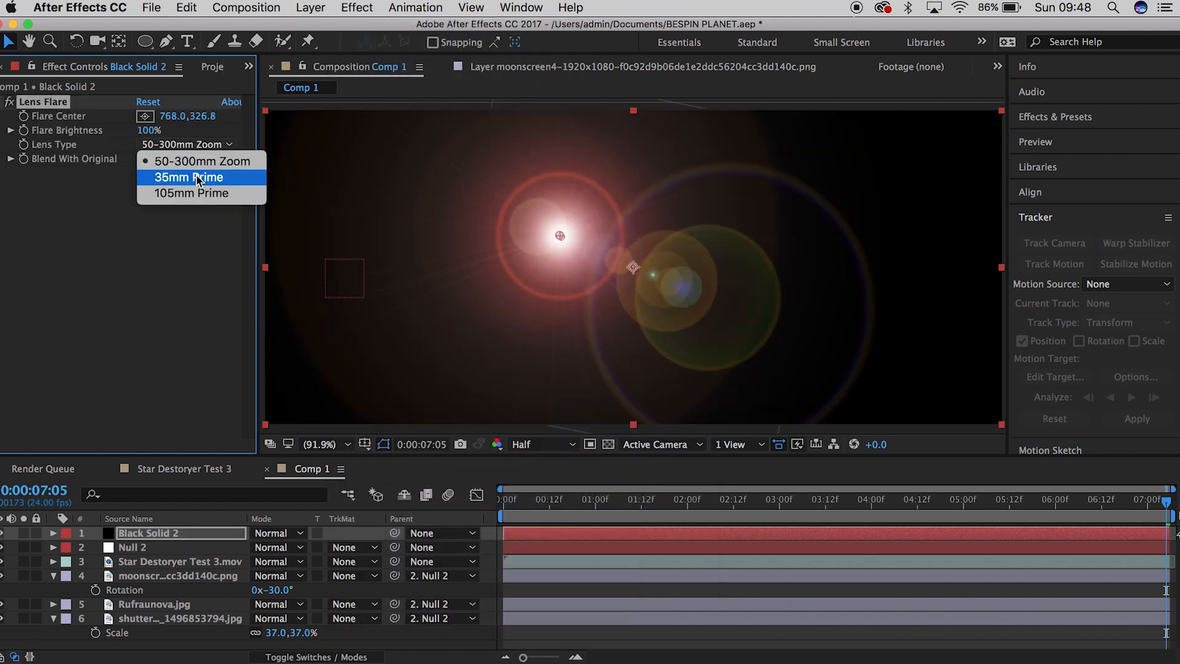
click(184, 177)
click(206, 144)
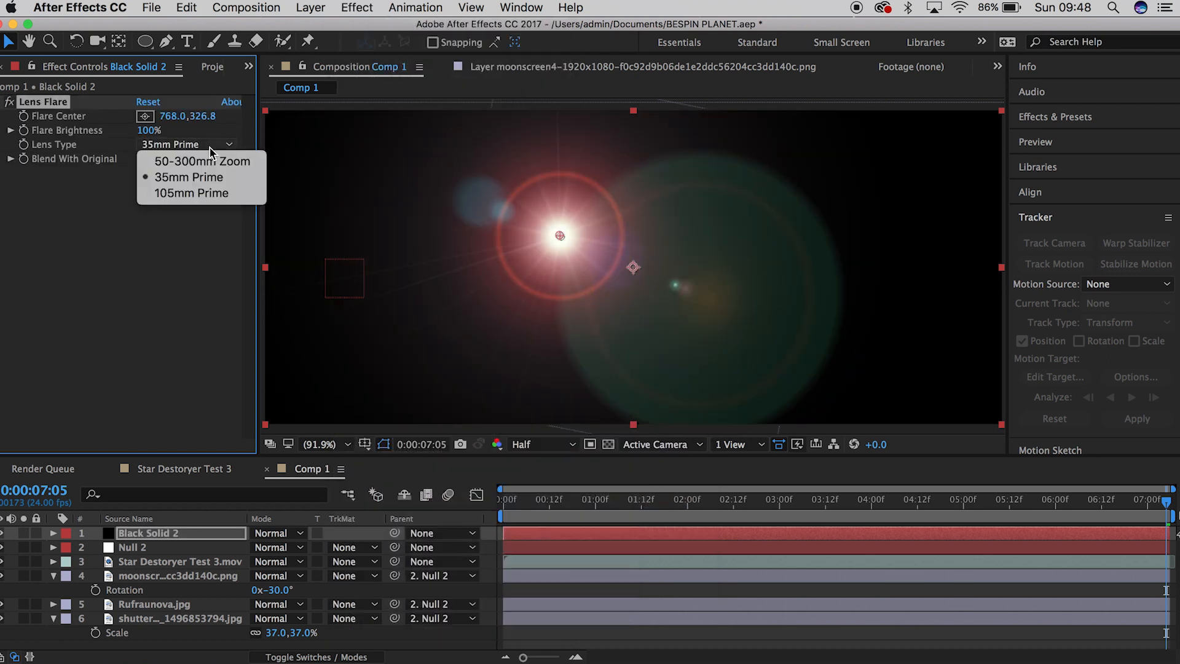
click(204, 193)
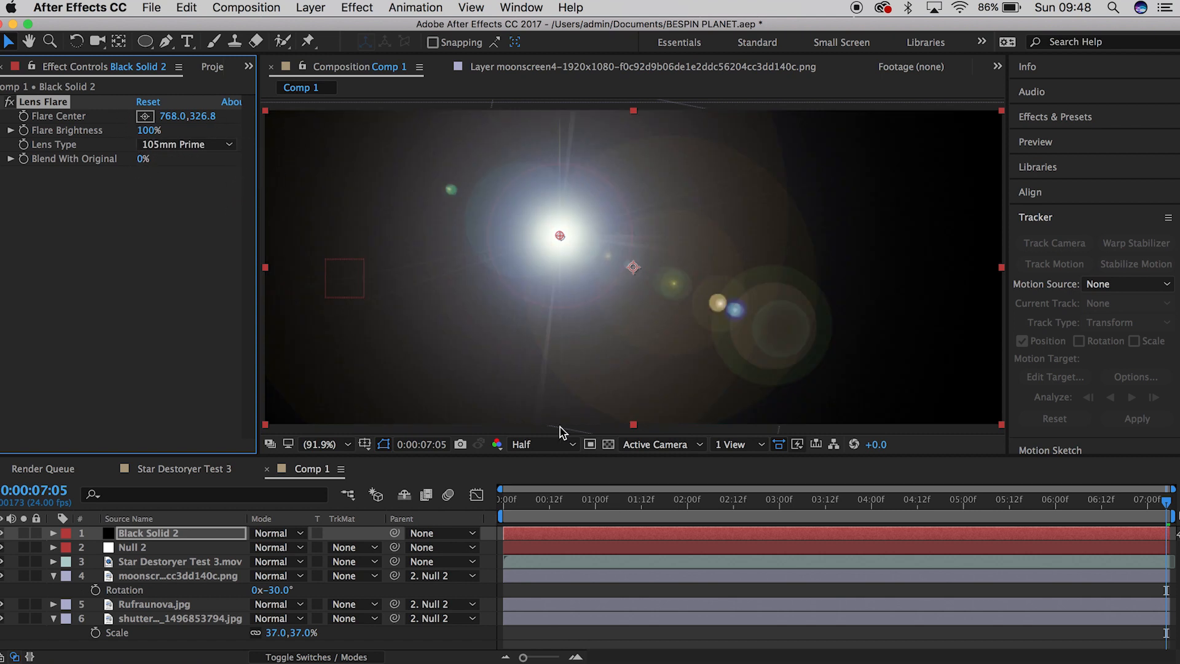
Step: Set the black solid's blending mode to Screen and place the flare centre on the right engine at about 1286, 531
click(274, 533)
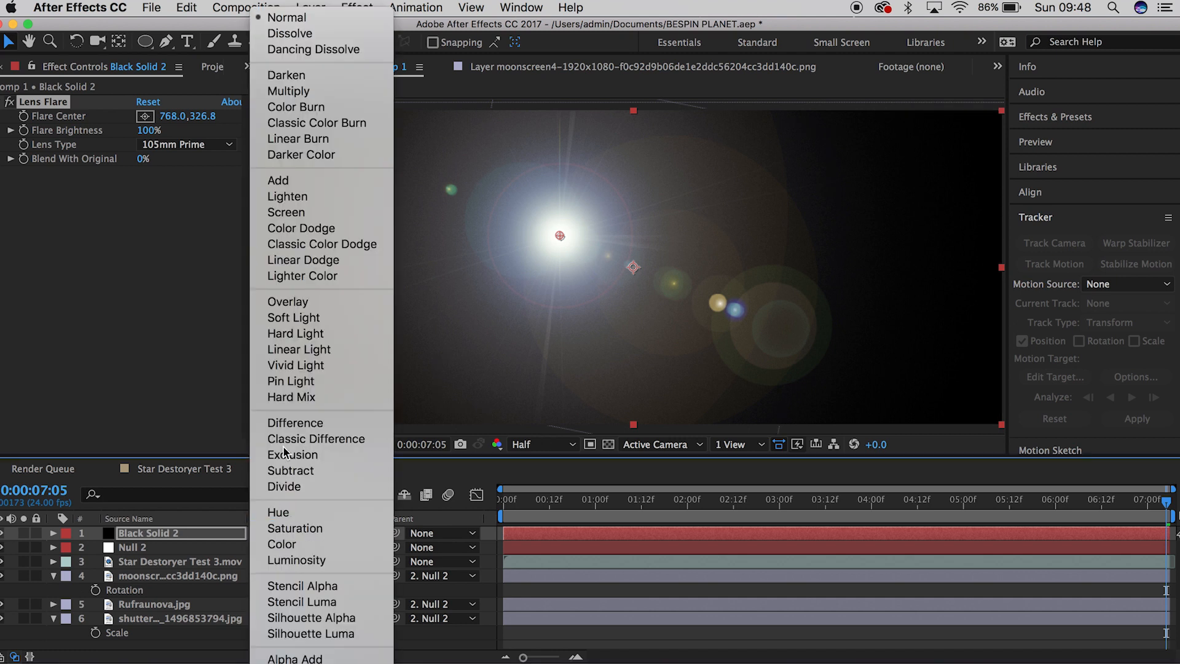
click(294, 218)
drag(563, 234, 762, 312)
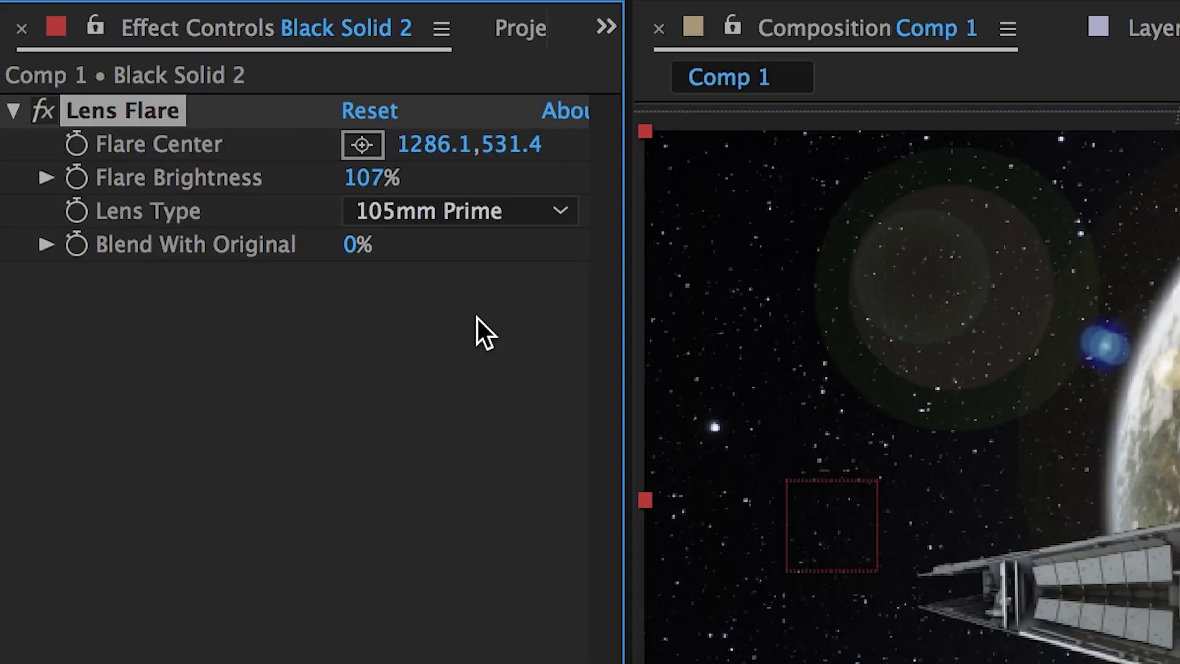
Step: Keyframe the flare centre to follow the right engine, with adjusted positions at 0:00:04:21, 0:00:05:09 and 0:00:05:23
click(88, 143)
drag(791, 504, 953, 495)
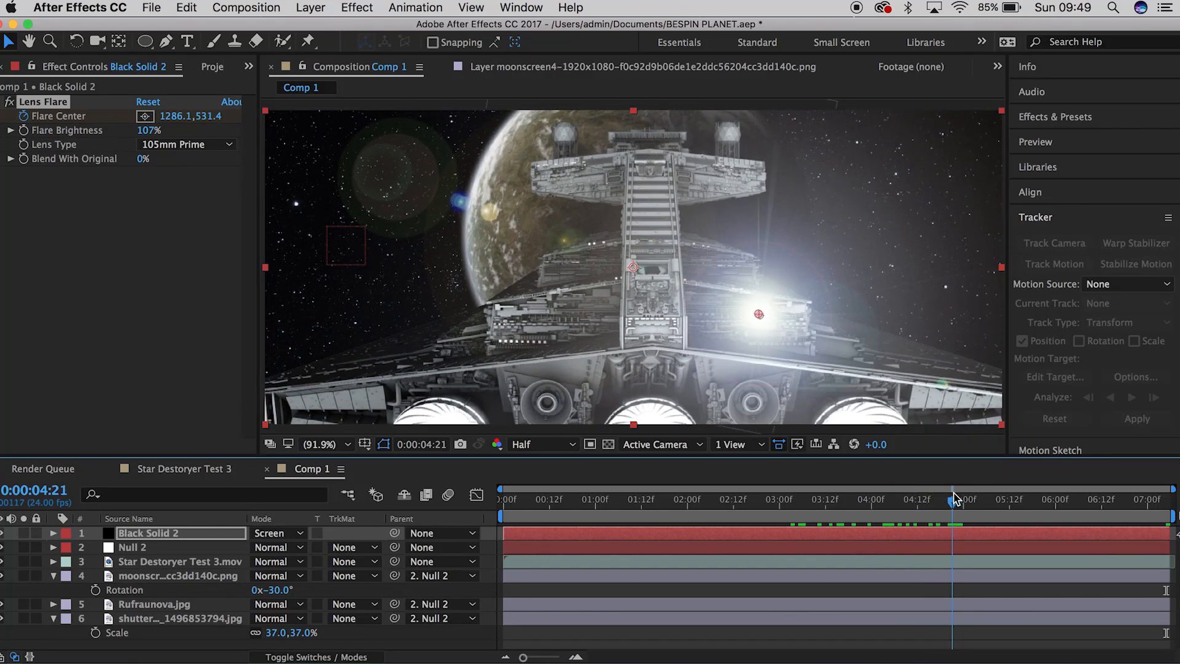
drag(760, 314, 866, 434)
drag(975, 505, 998, 509)
drag(844, 416, 821, 390)
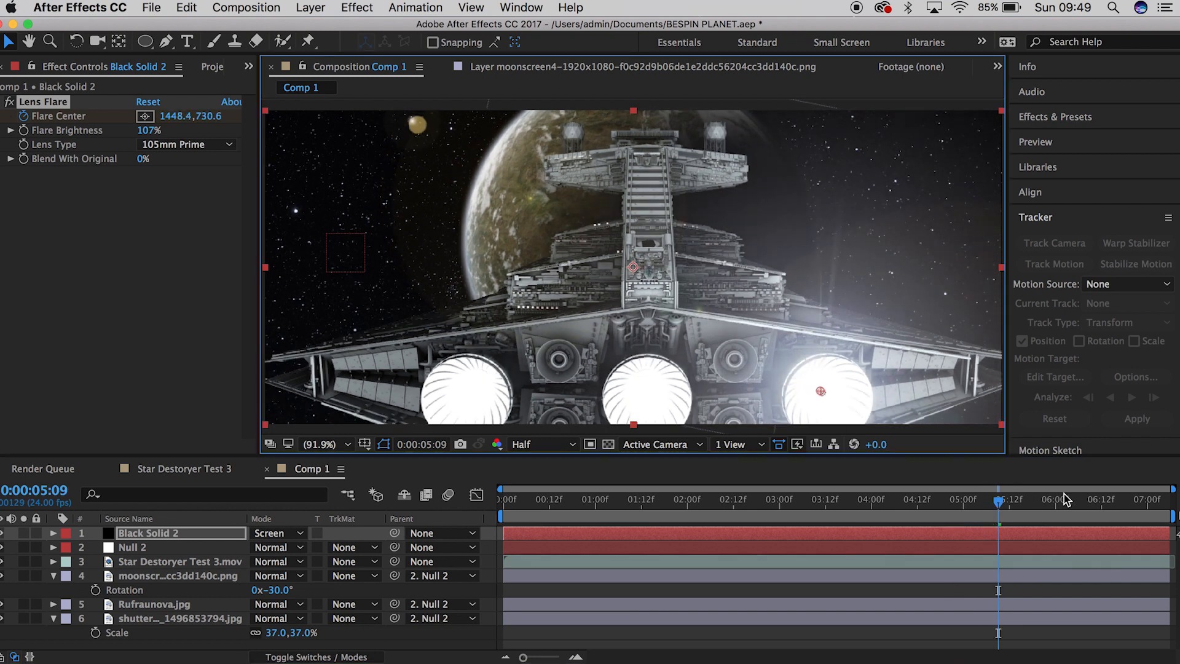
drag(1064, 495, 1052, 498)
drag(799, 363, 787, 348)
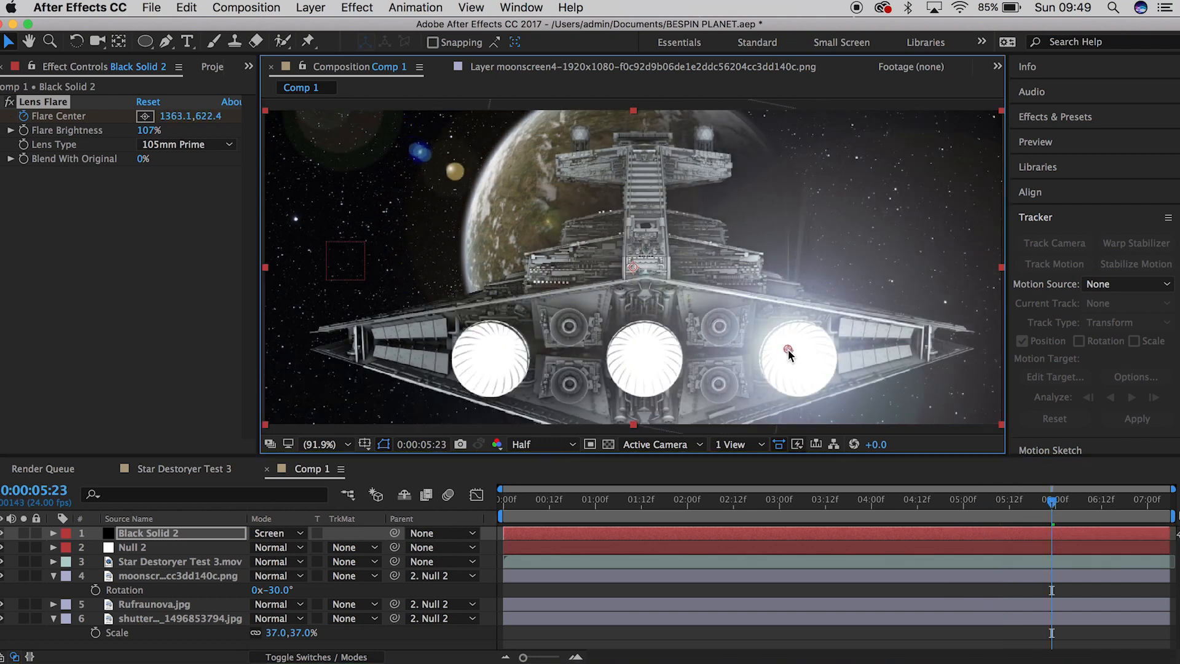
Step: Check the flare motion and move the flare centre below the frame to about 1605, 907 at 0:00:04:18
click(1087, 501)
drag(1116, 505, 944, 486)
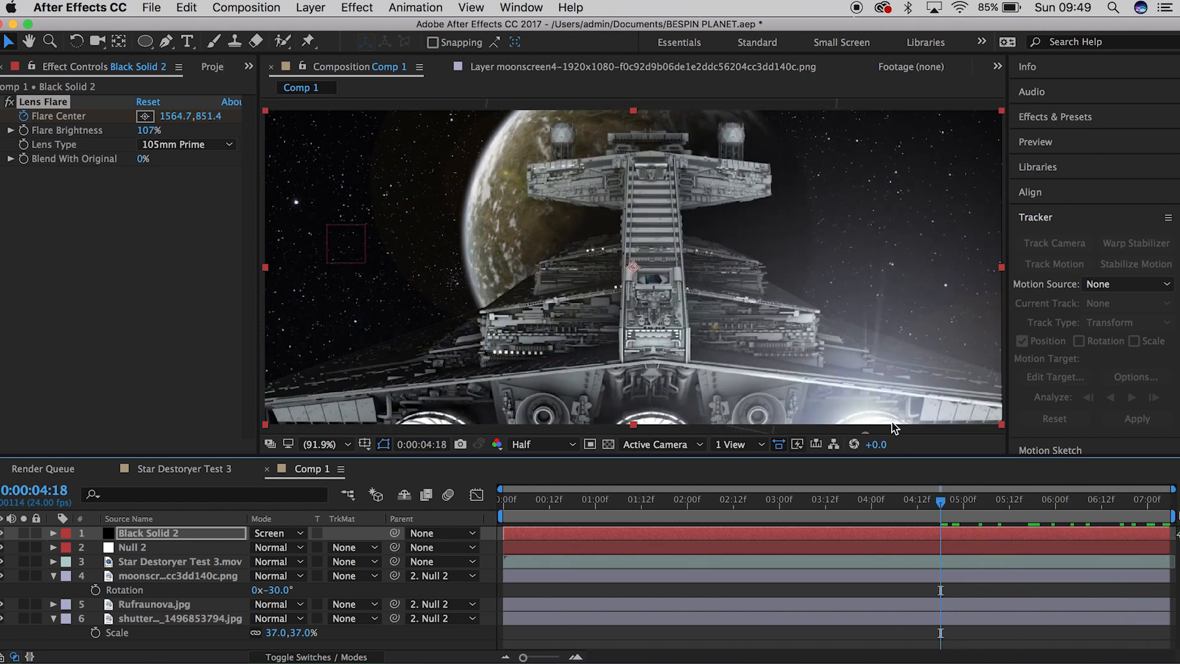
key(comma)
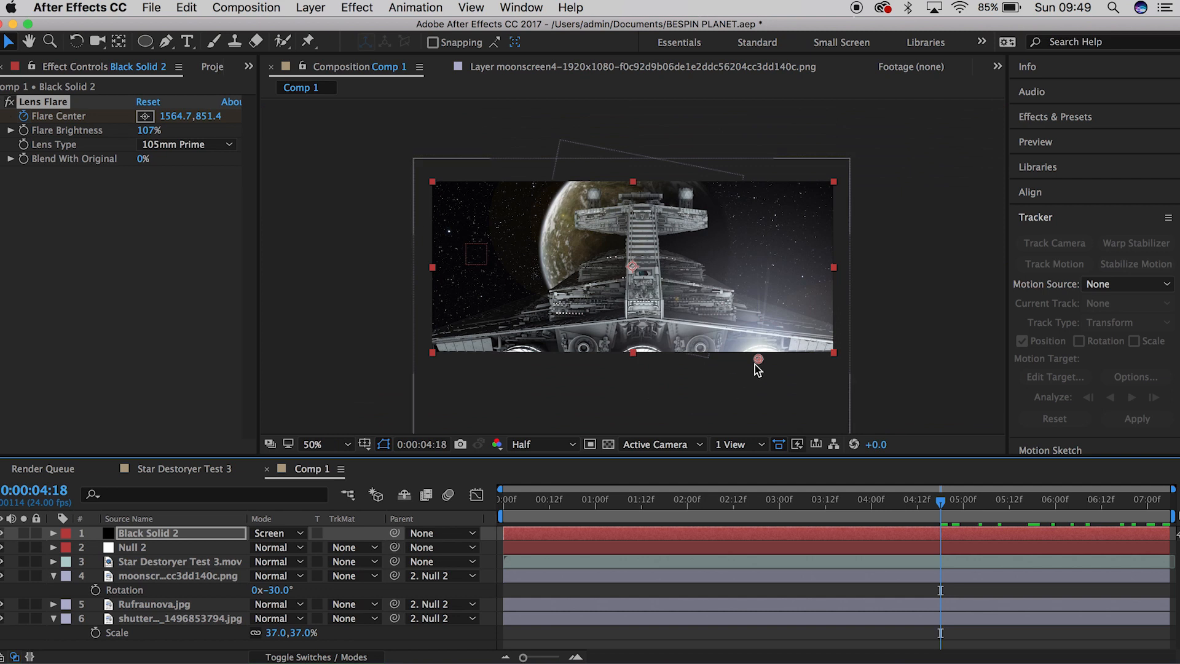
drag(756, 363, 767, 372)
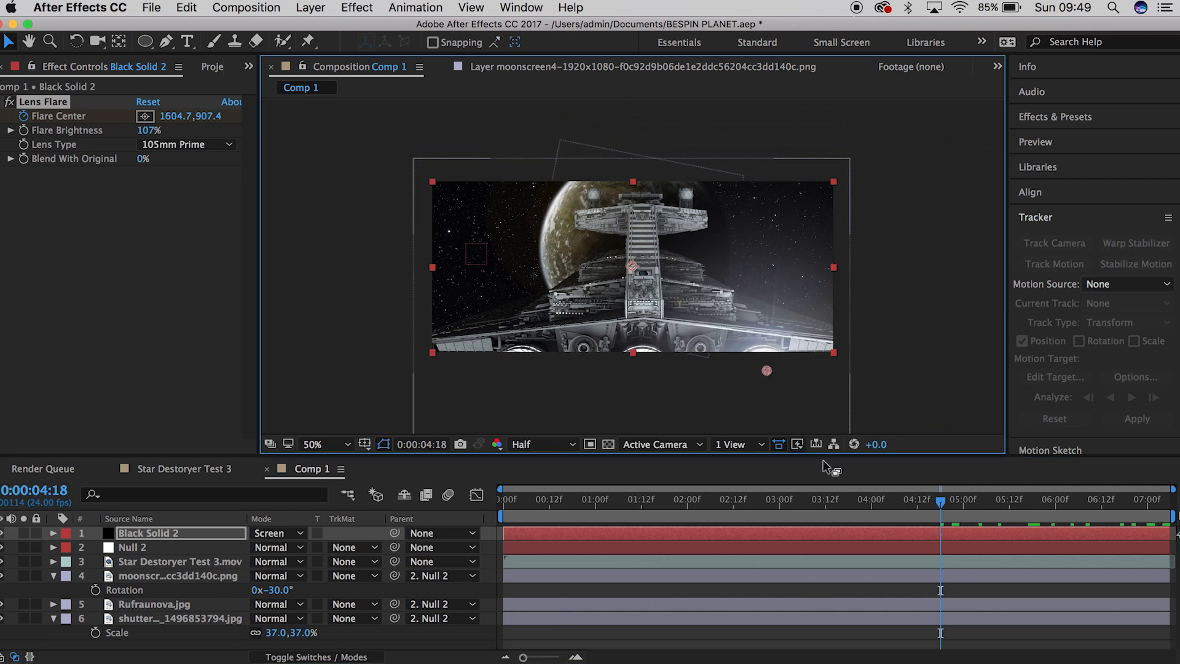
Step: Enable keyframing for the flare brightness at 0:00:04:10 and set it to 0%
click(910, 499)
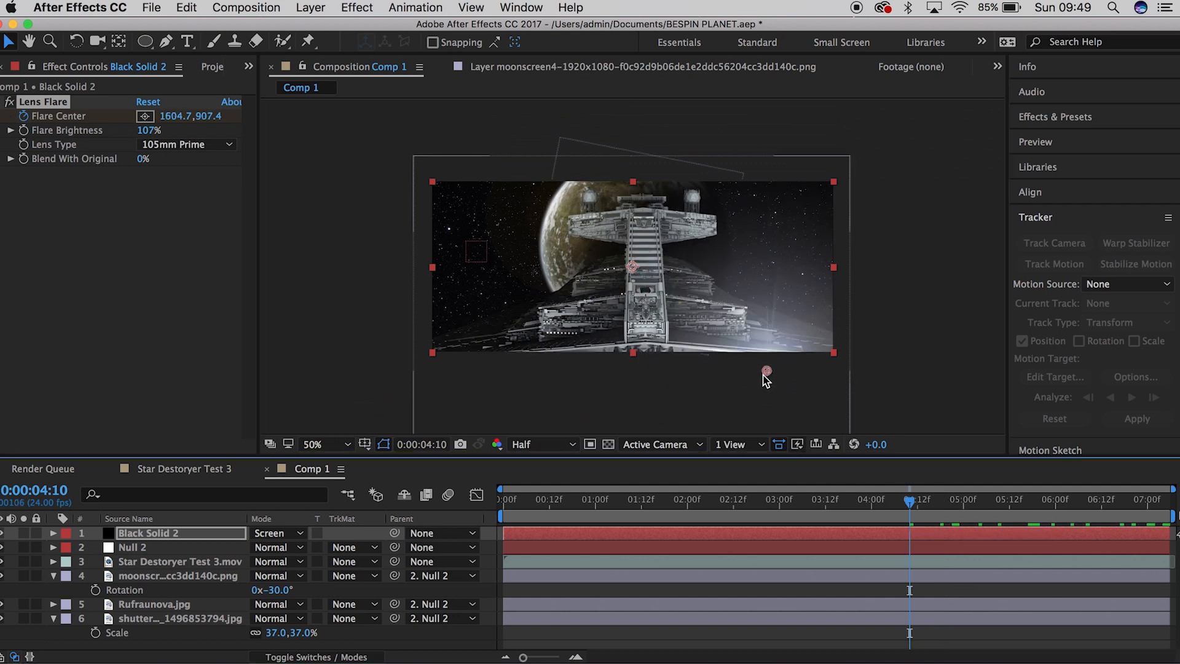
click(23, 129)
drag(149, 131, 1, 132)
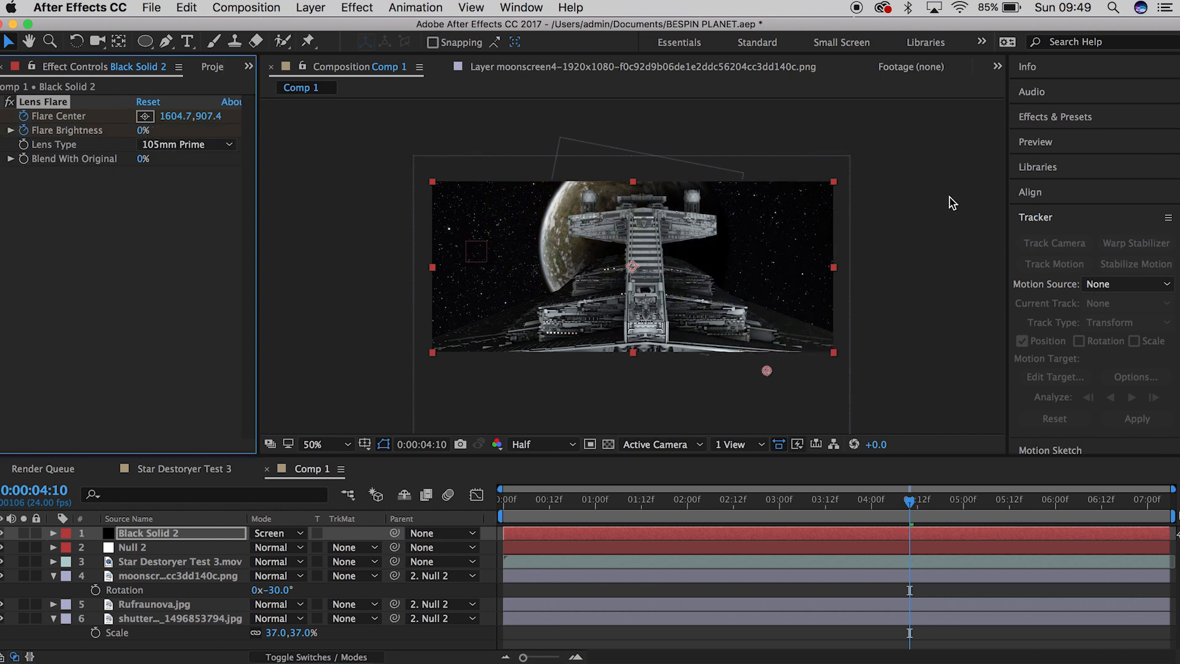
Step: Set the flare brightness to 100% at 0:00:04:20 and preview the flare animation
click(1037, 151)
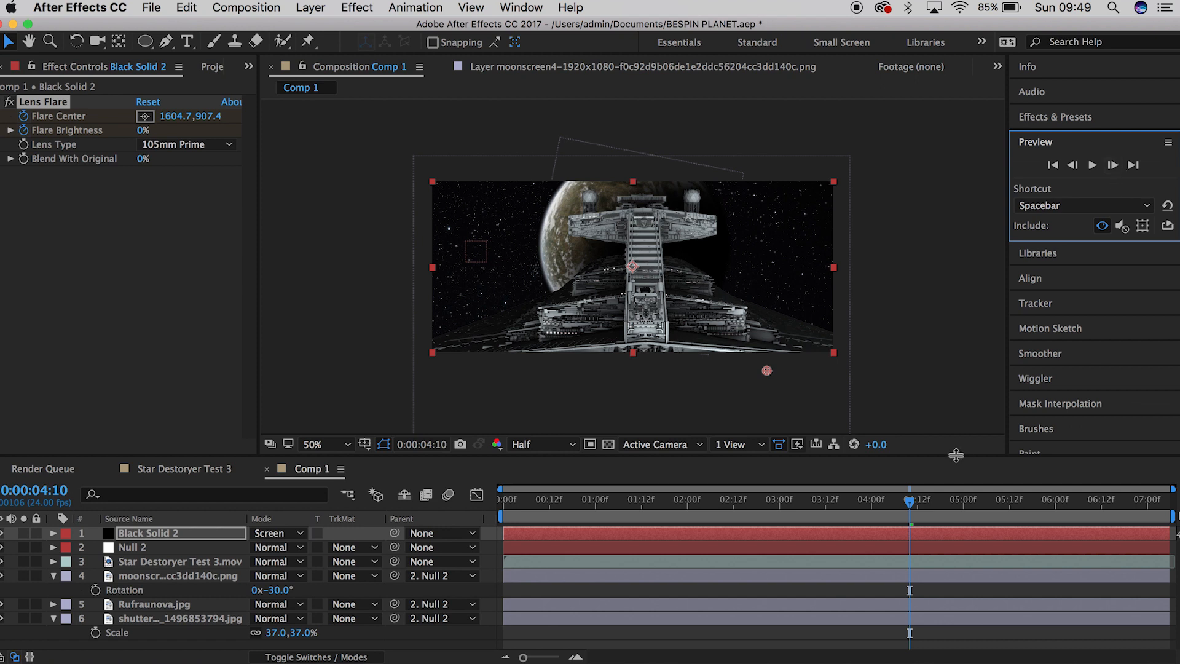
drag(909, 505, 948, 505)
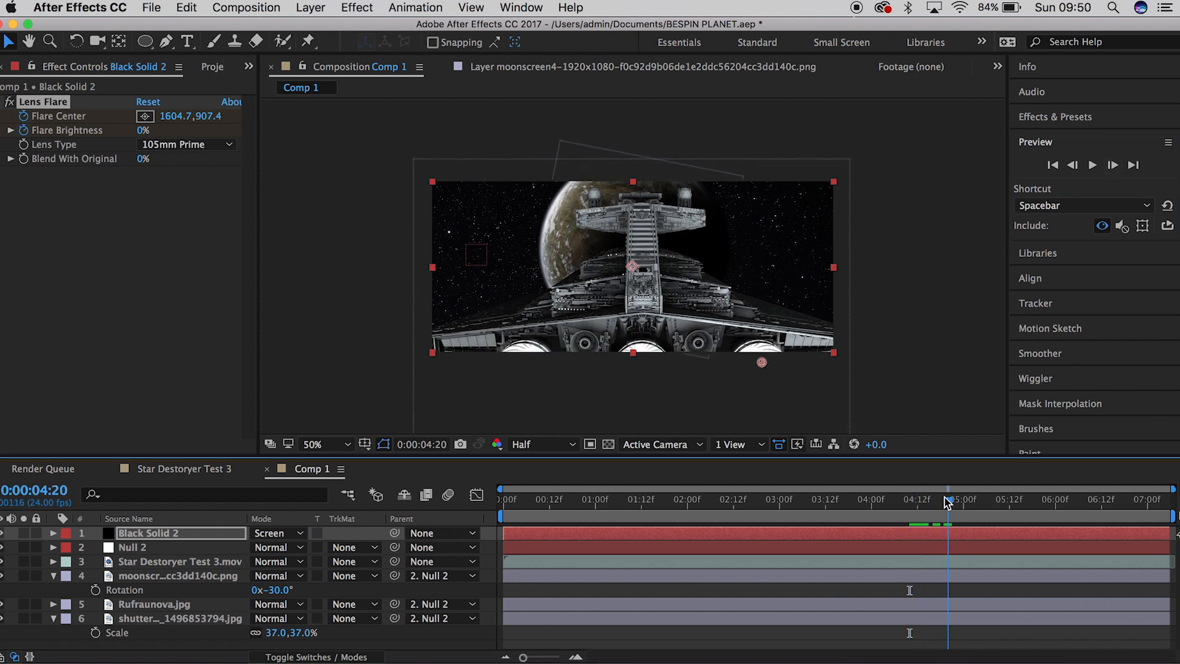
click(146, 130)
text(1)
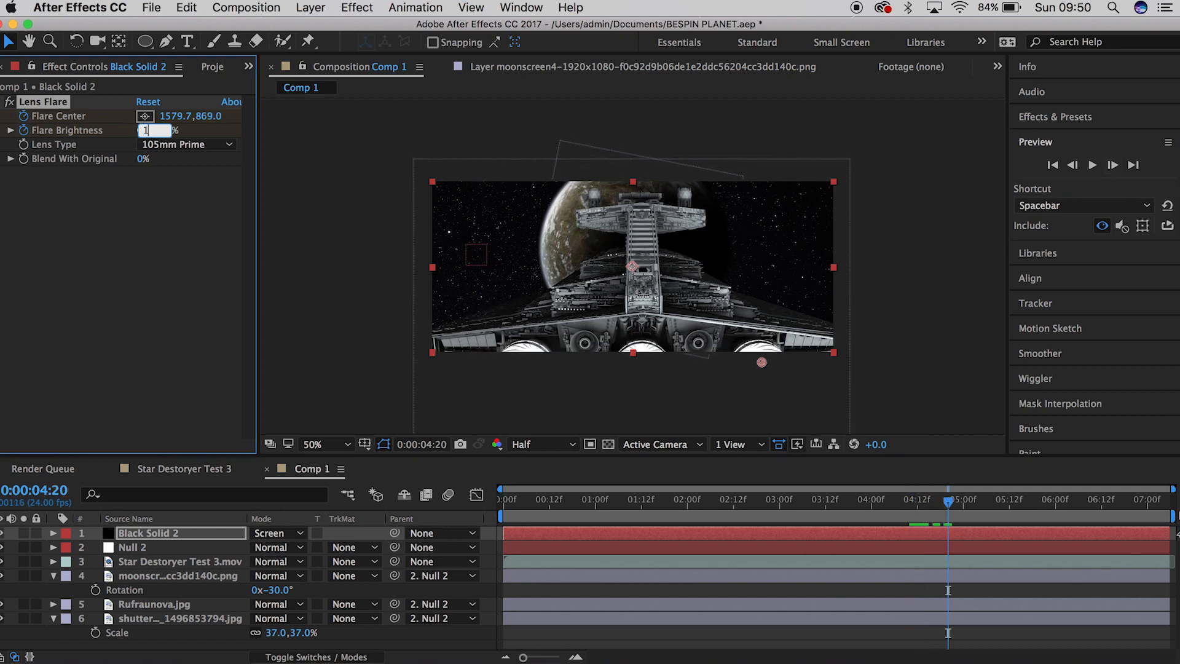
text(00)
key(Return)
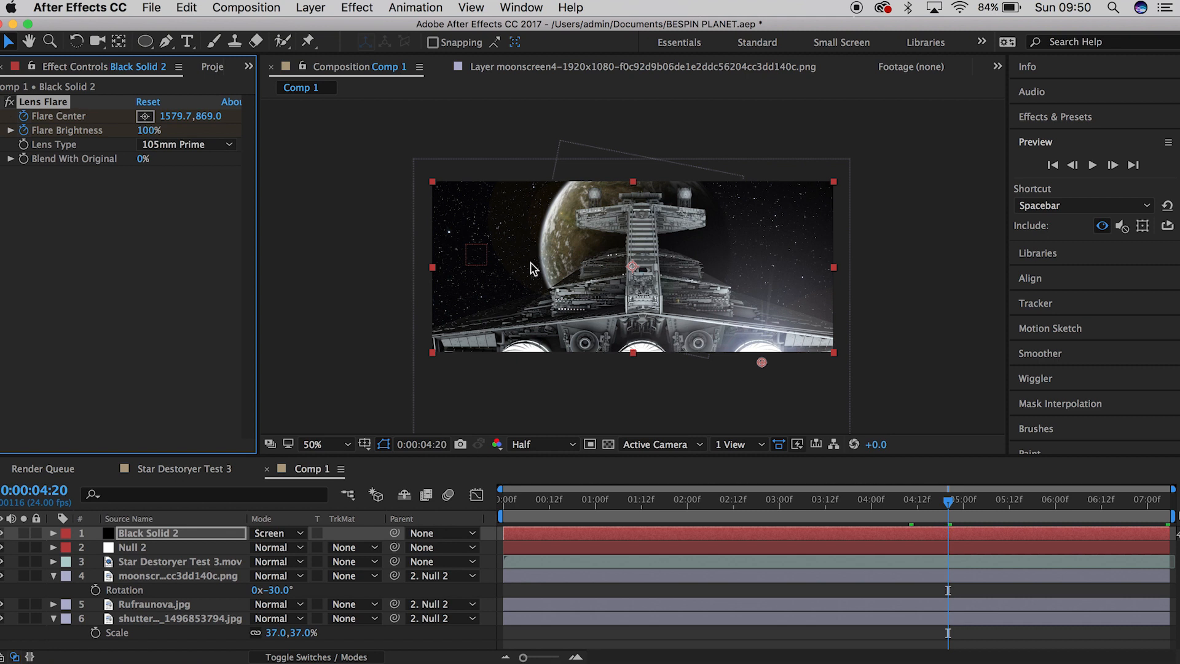
click(1051, 474)
key(space)
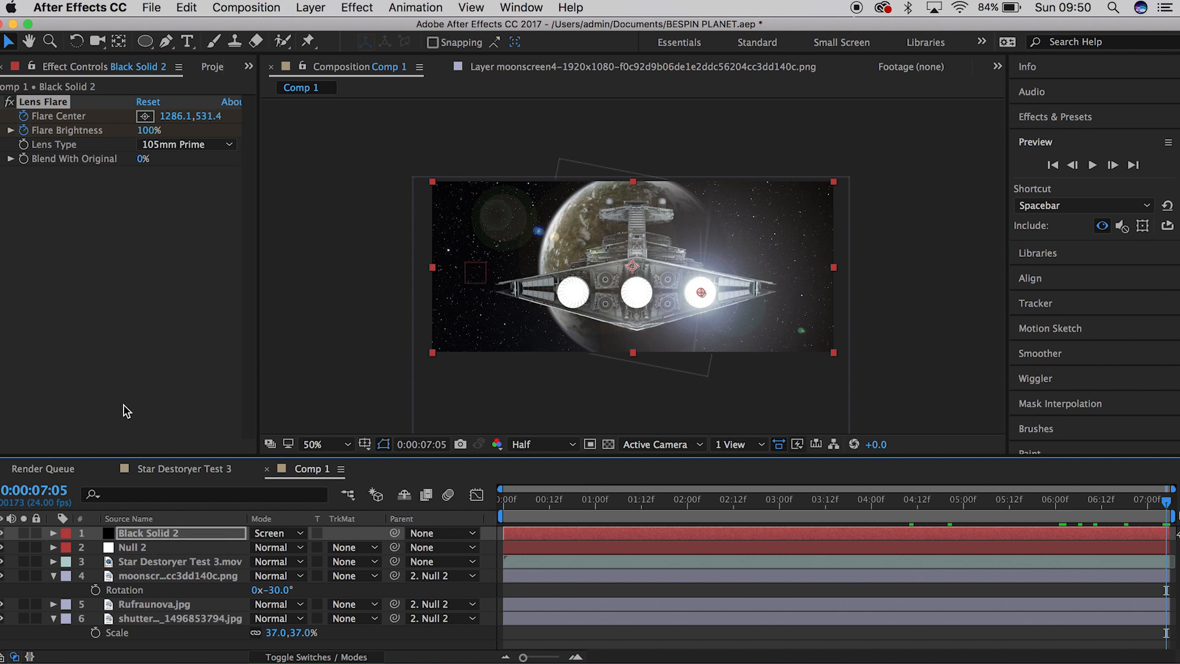
Step: Apply the Color Balance effect to the topmost lens flare solid
click(54, 144)
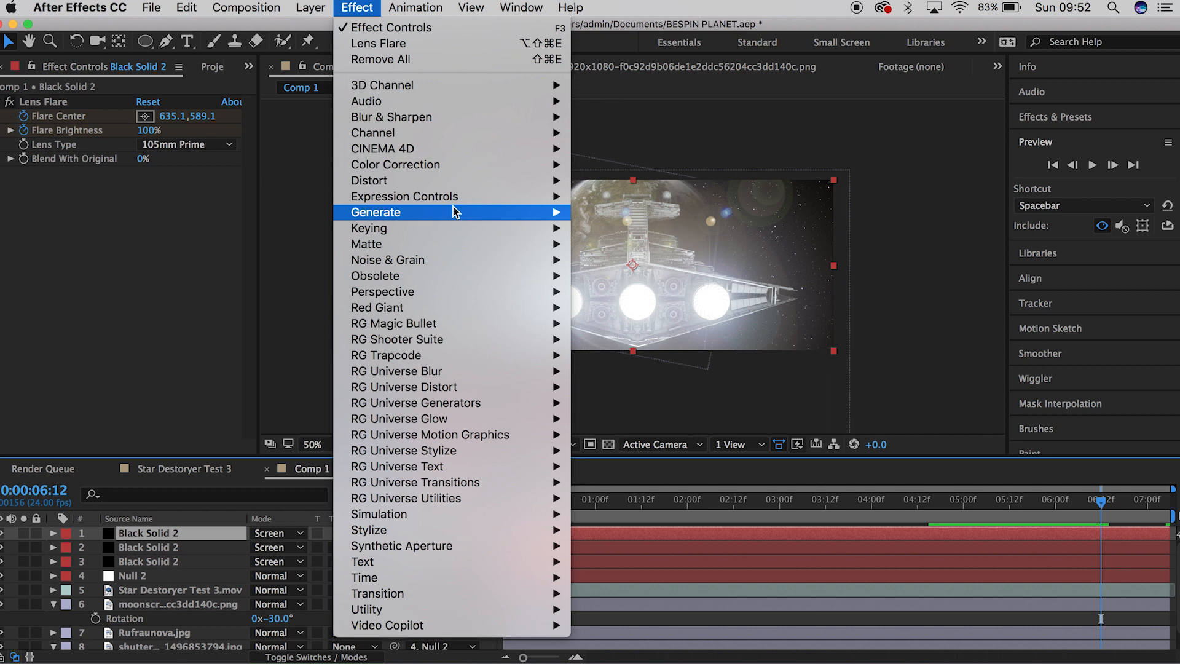
mouse_move(496, 164)
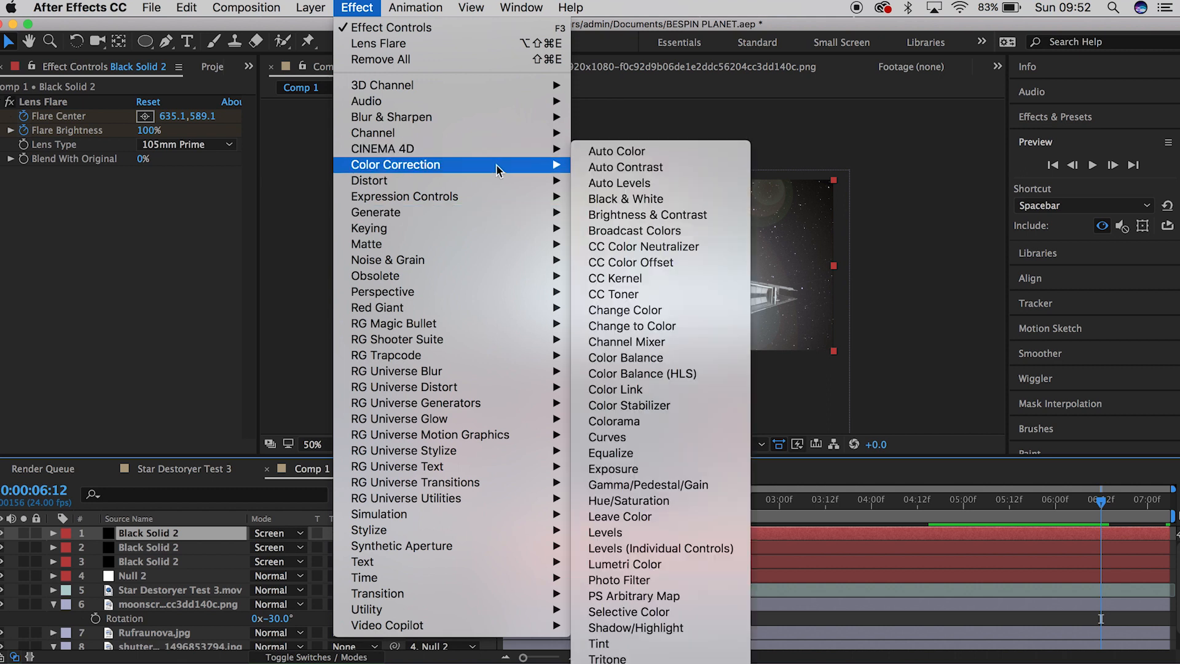
click(677, 356)
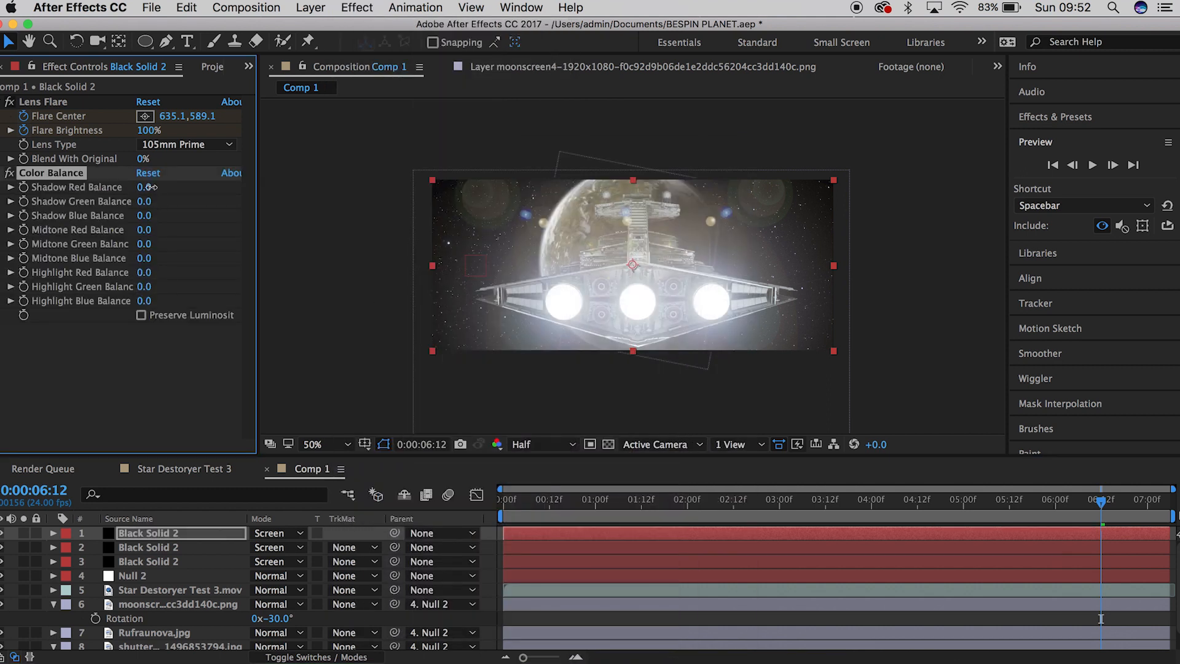
Step: Tint the topmost solid's lens flare blue with its Color Balance settings
drag(145, 192, 131, 229)
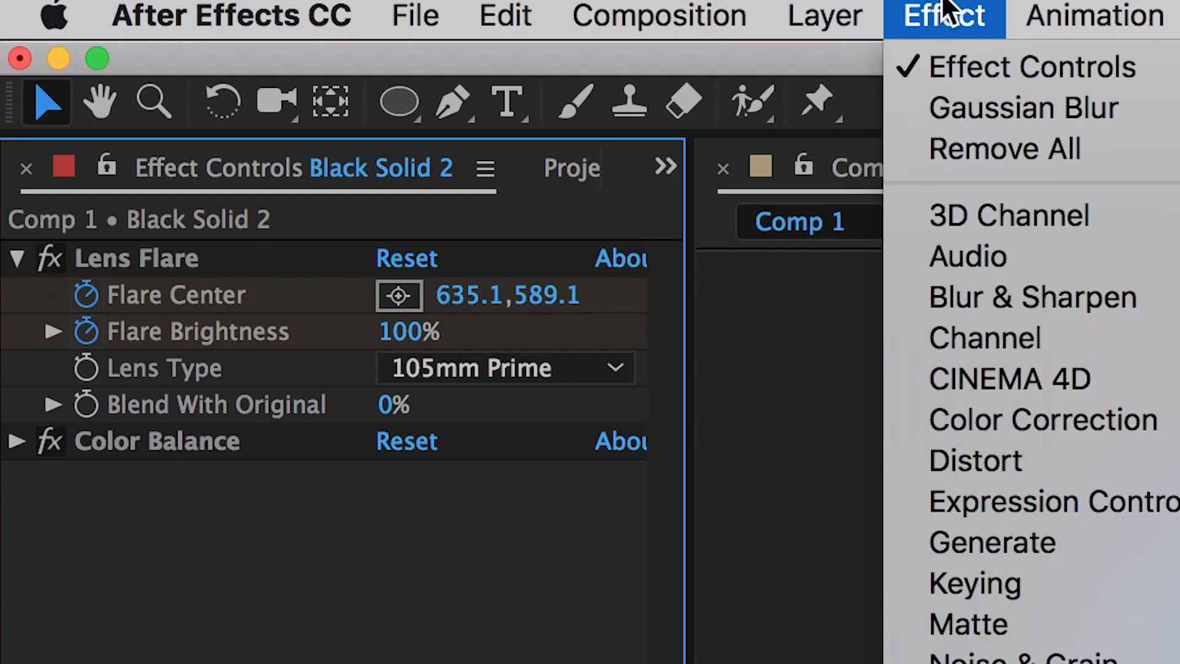
click(357, 7)
click(382, 89)
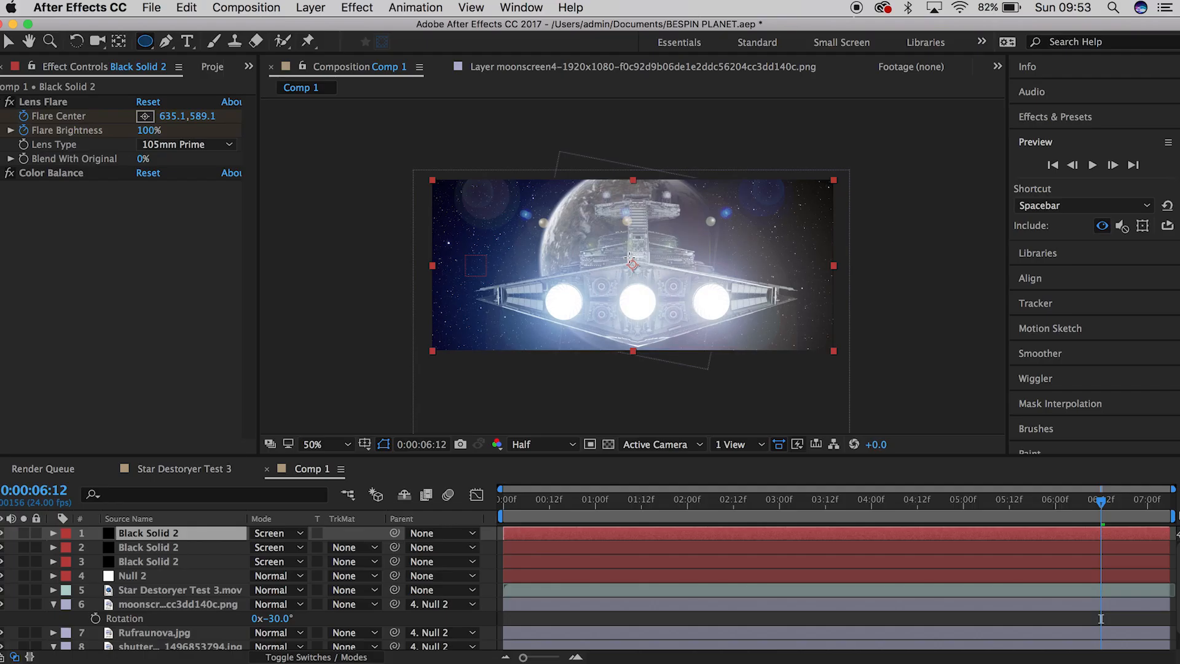
Step: Draw a circular mask around the left engine flare on the topmost solid and set its feather to 500 pixels
drag(625, 250, 511, 356)
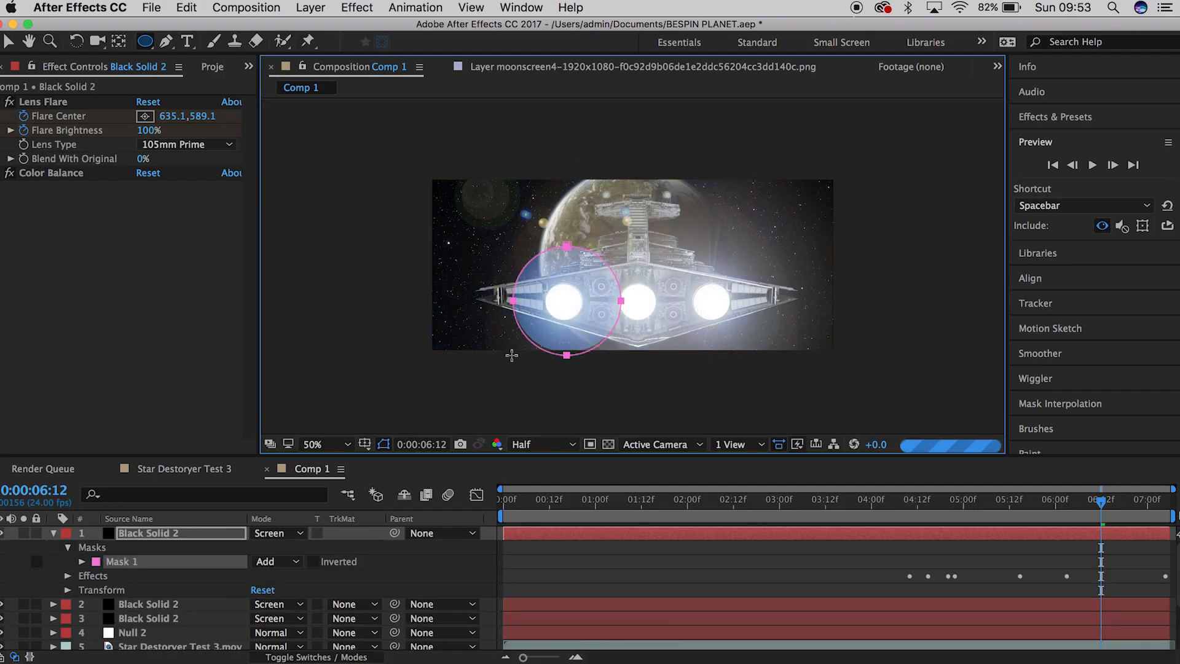
key(u)
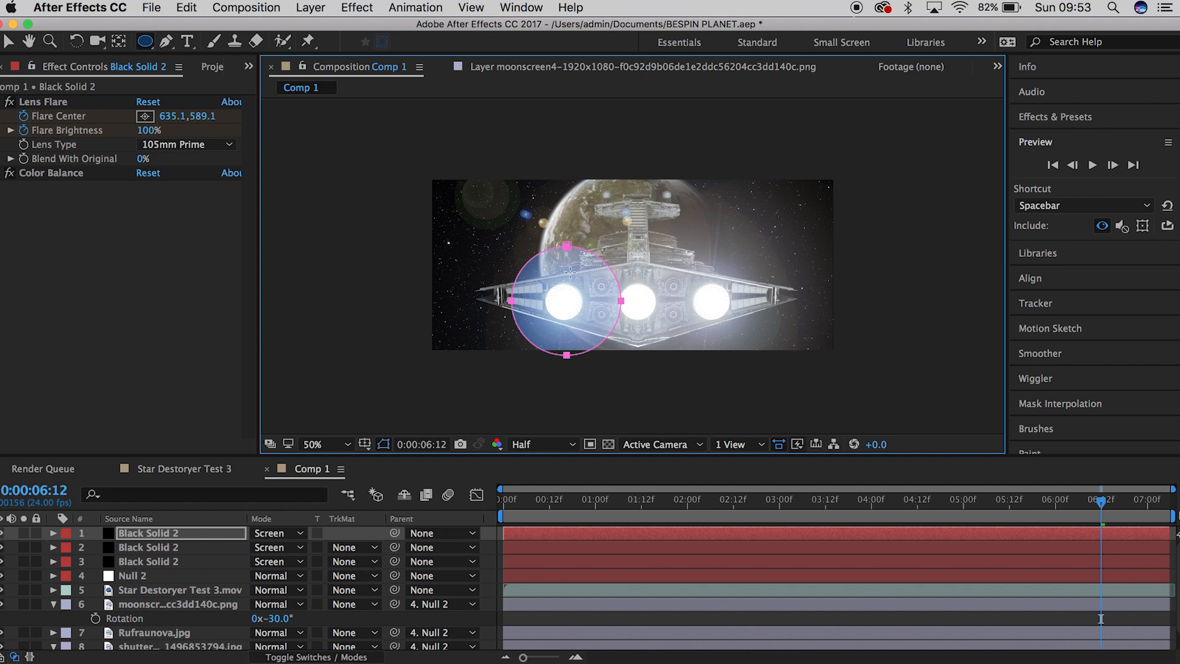
key(m)
key(m)
drag(272, 576, 613, 559)
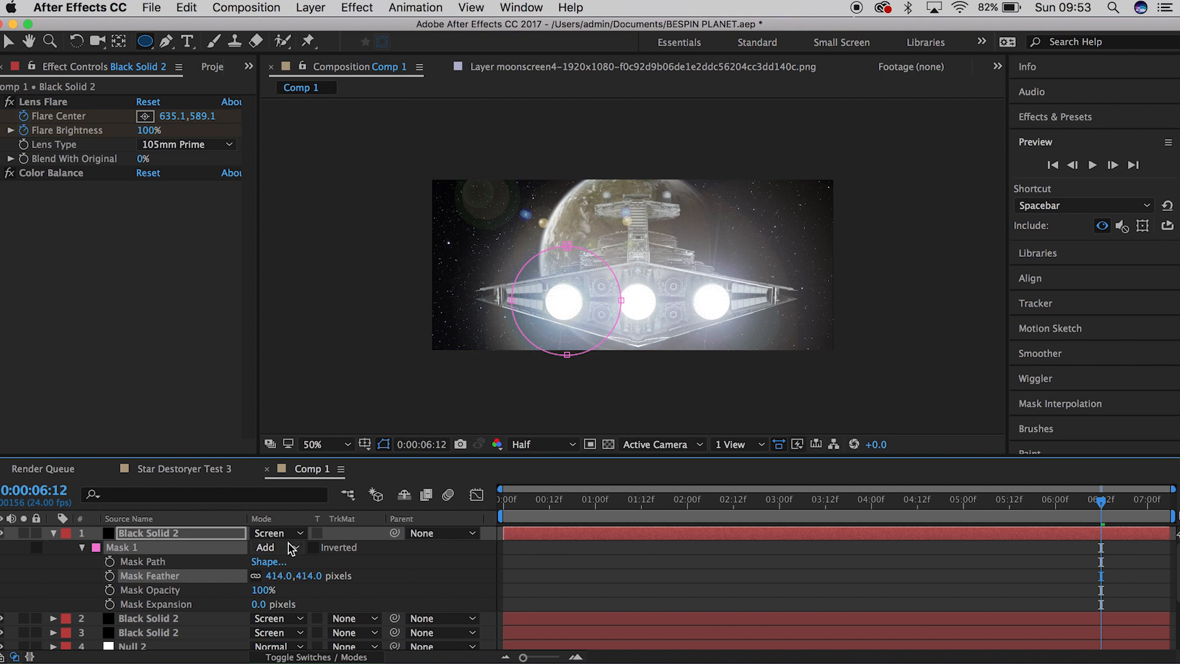
click(277, 576)
text(50)
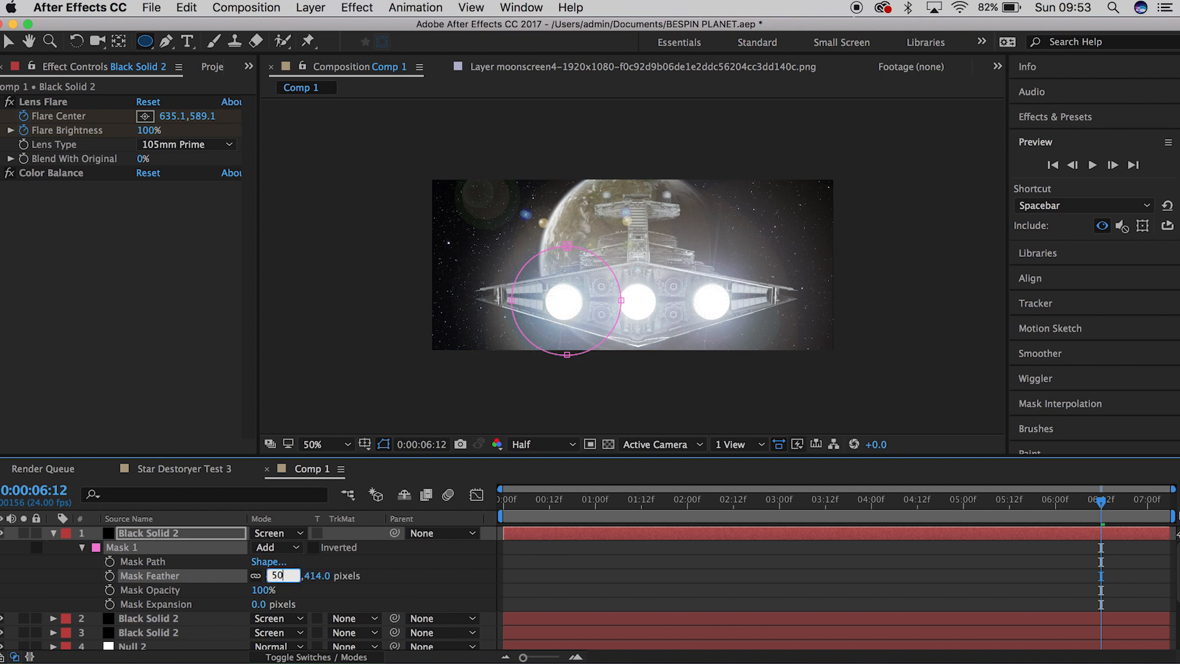
text(0)
key(Return)
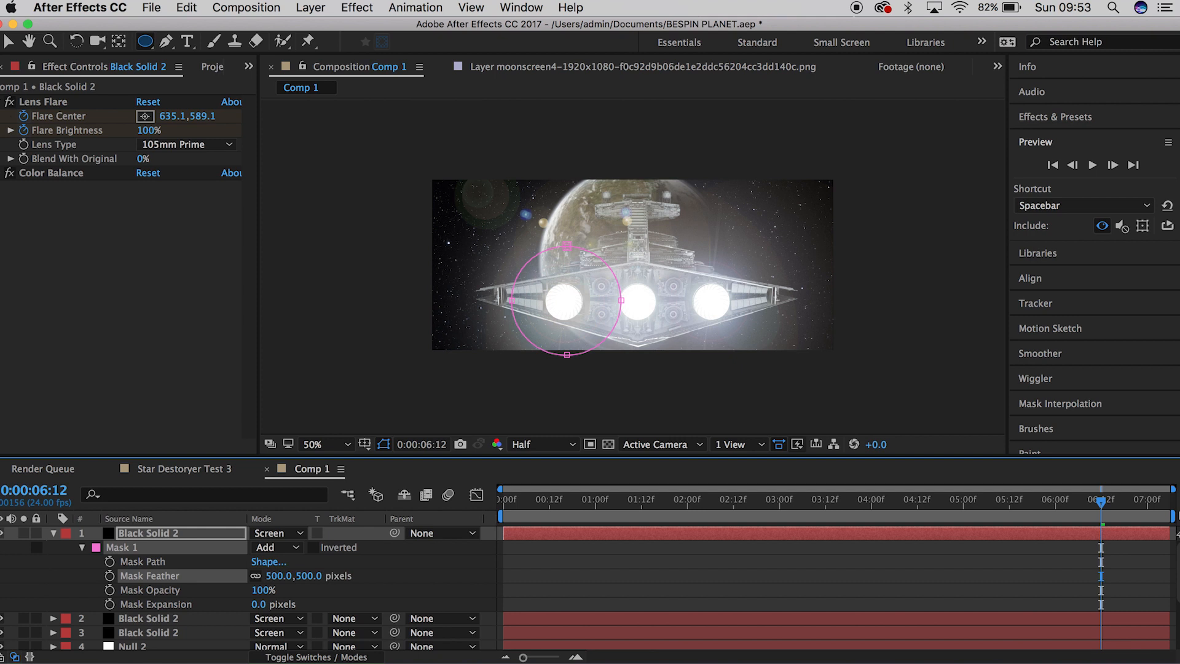
Step: Enable keyframing for the topmost solid's mask path and mask expansion at 0:00:06:12
click(54, 533)
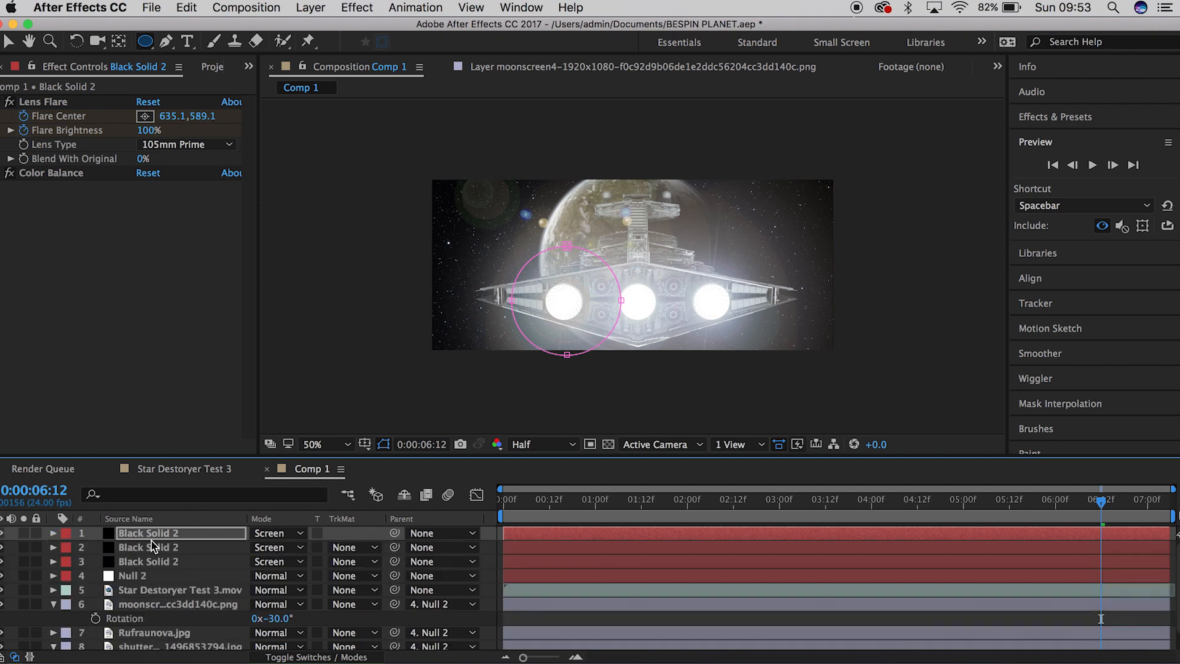
key(m)
key(m)
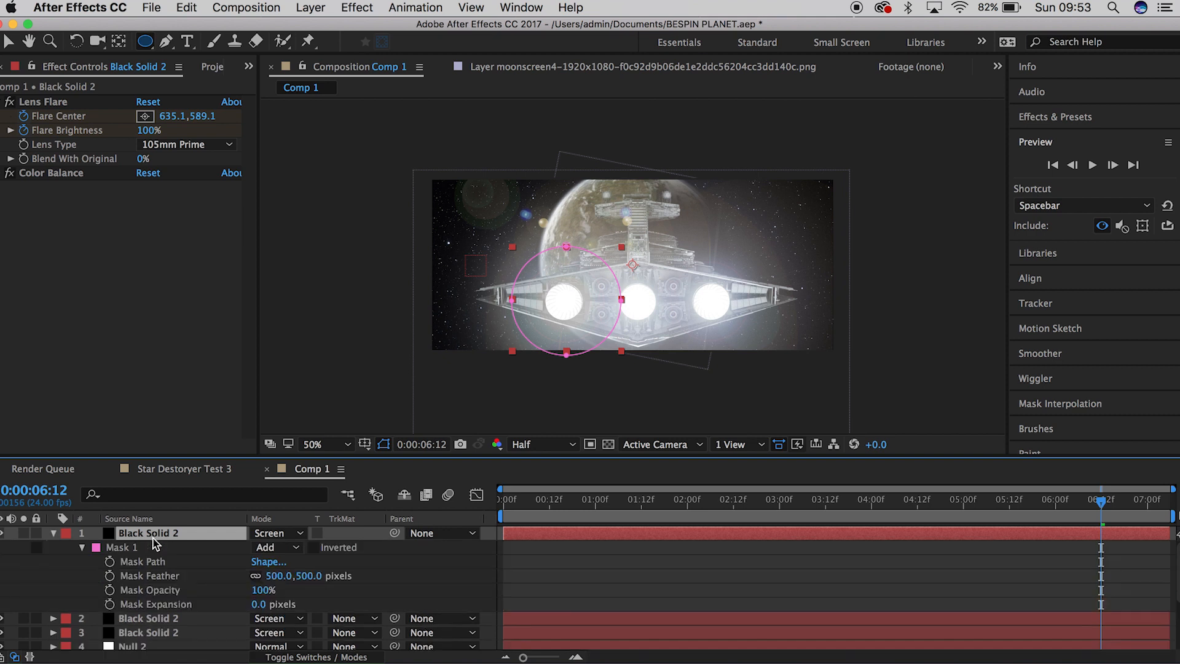
click(110, 561)
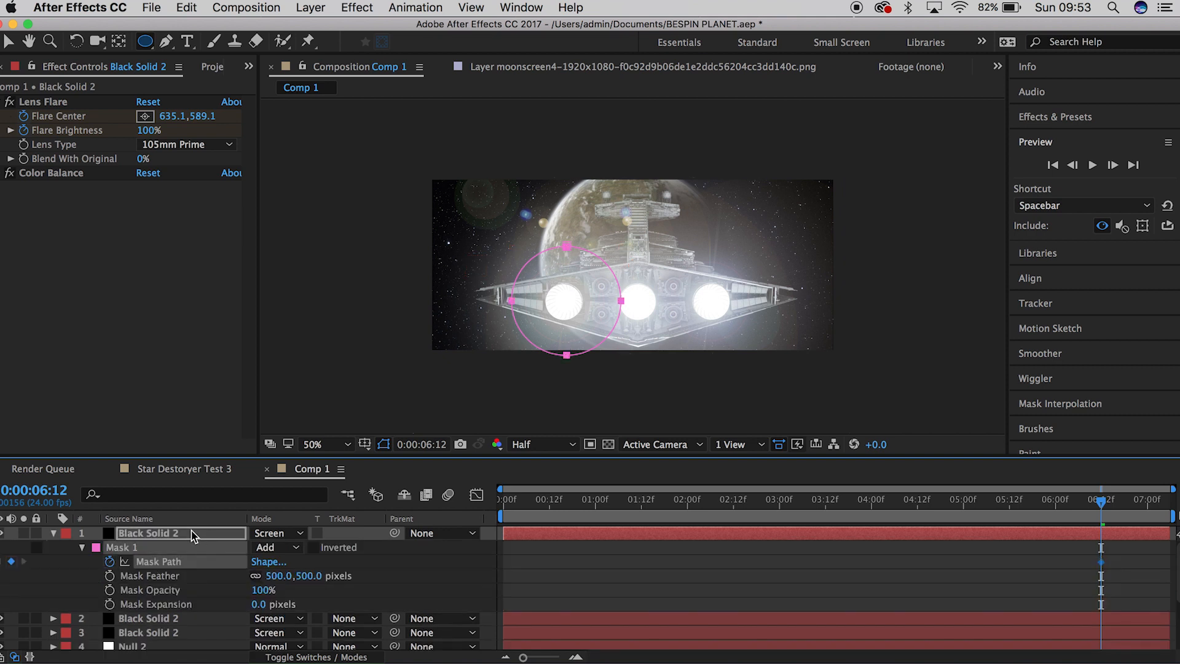
click(110, 605)
Step: Move the whole circular mask back over the ship's left engine at 0:00:07:05
key(space)
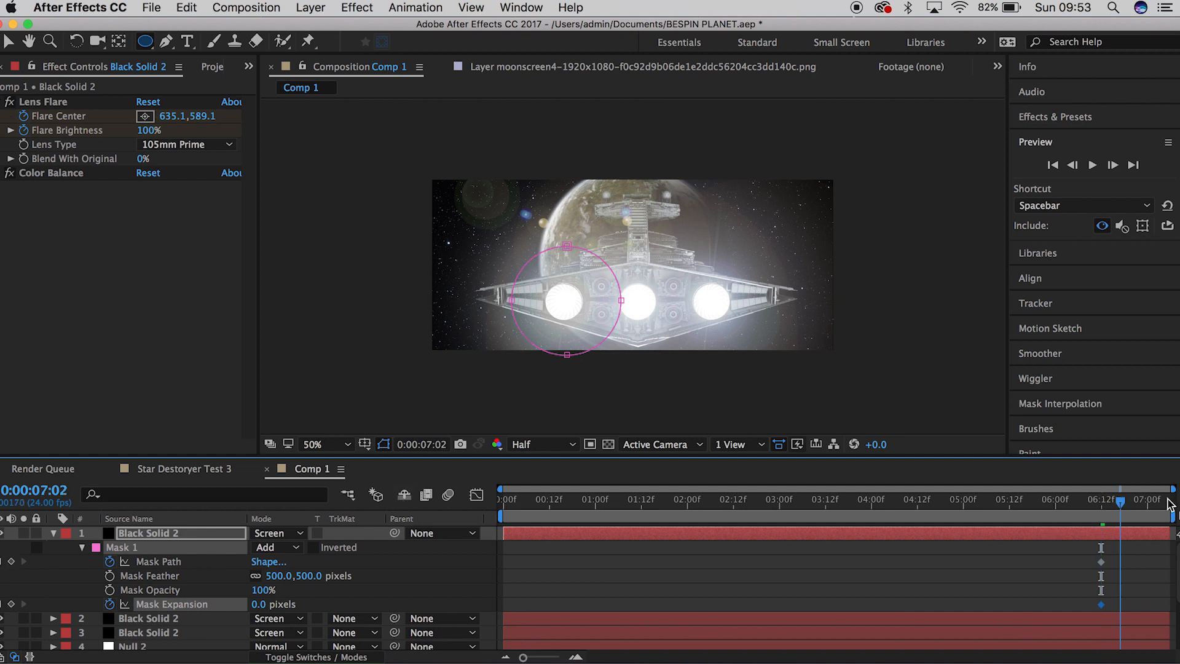
key(v)
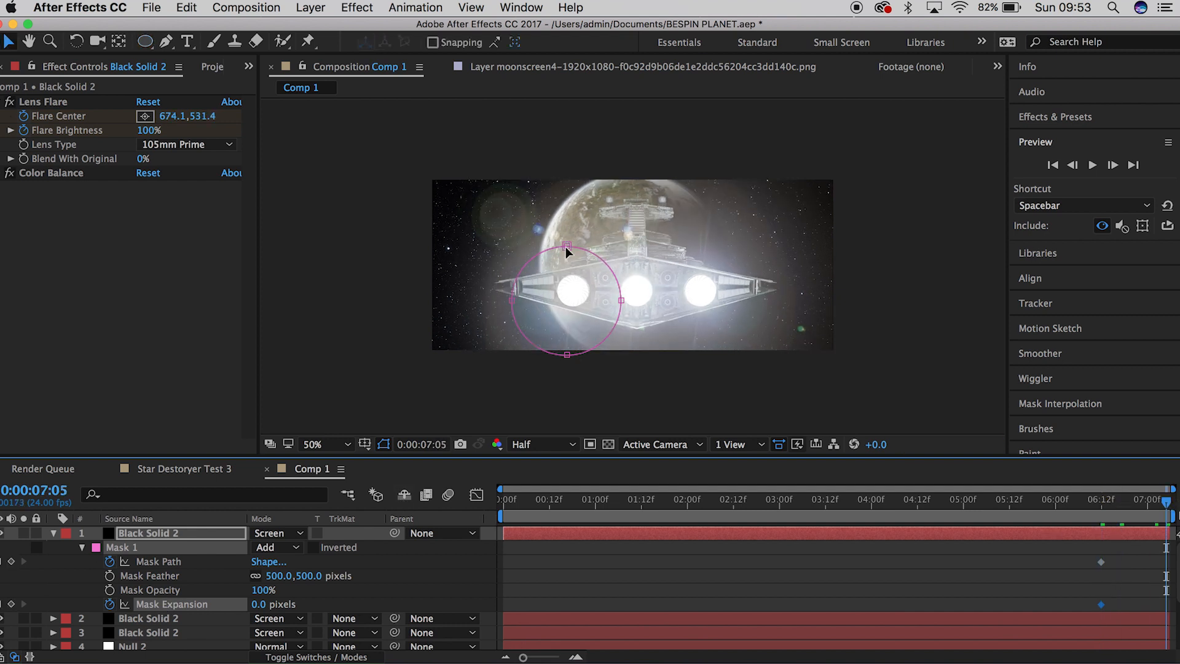
drag(567, 246, 571, 233)
key(super+z)
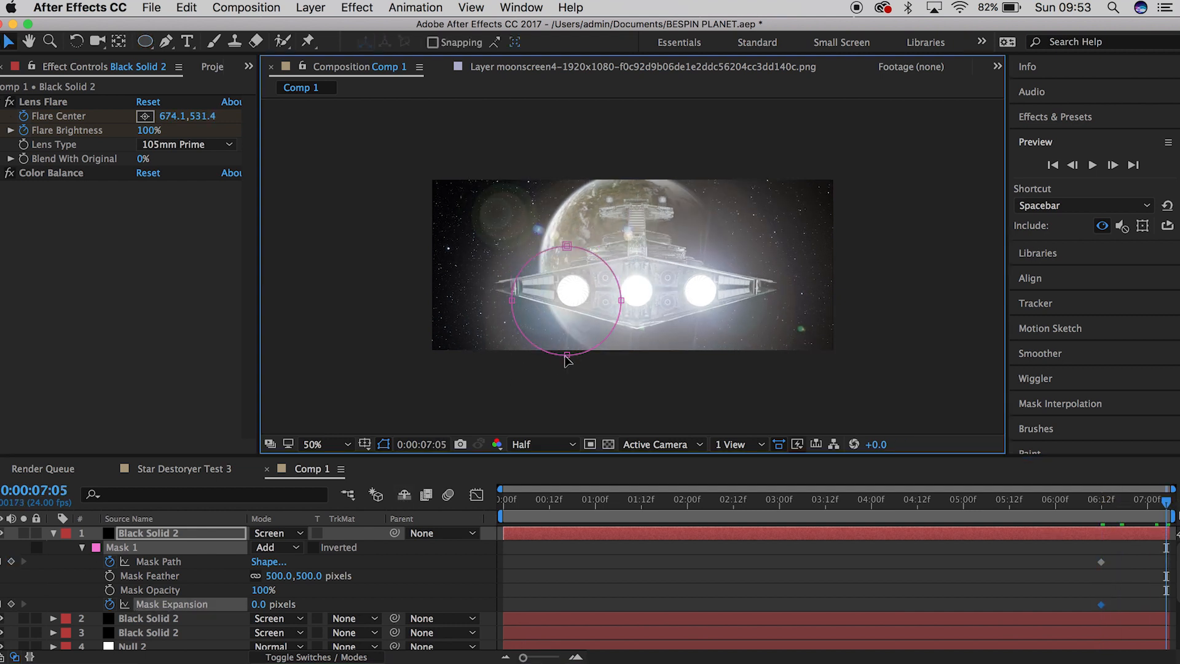
click(567, 355)
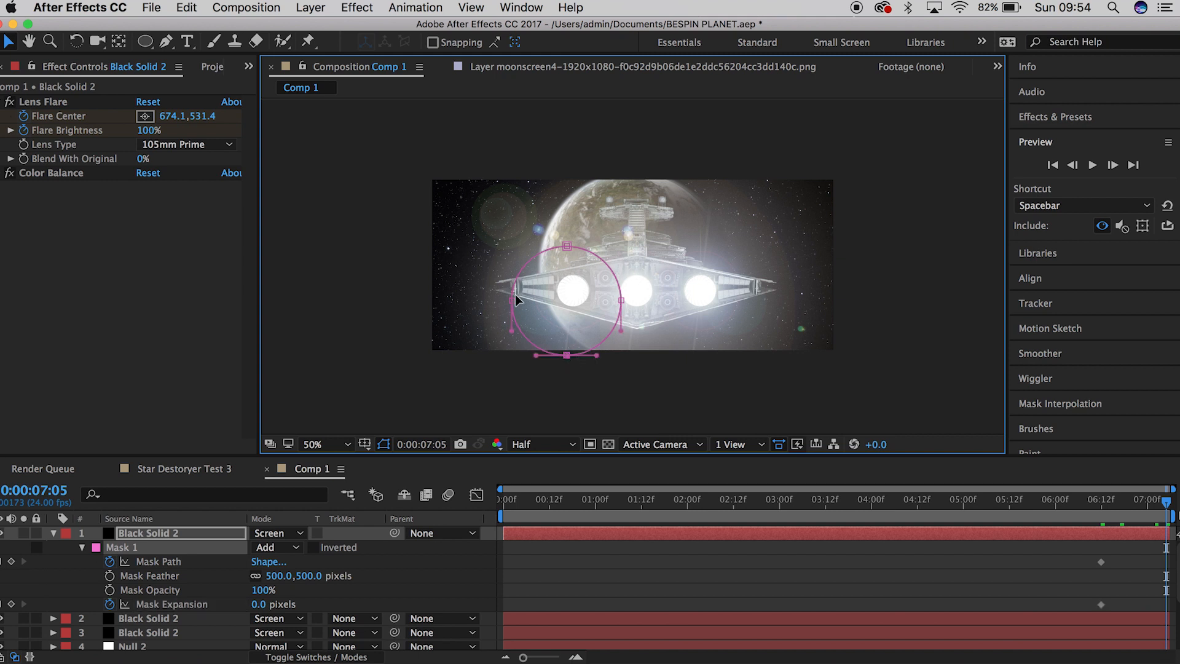
shift+click(622, 299)
drag(569, 246, 574, 232)
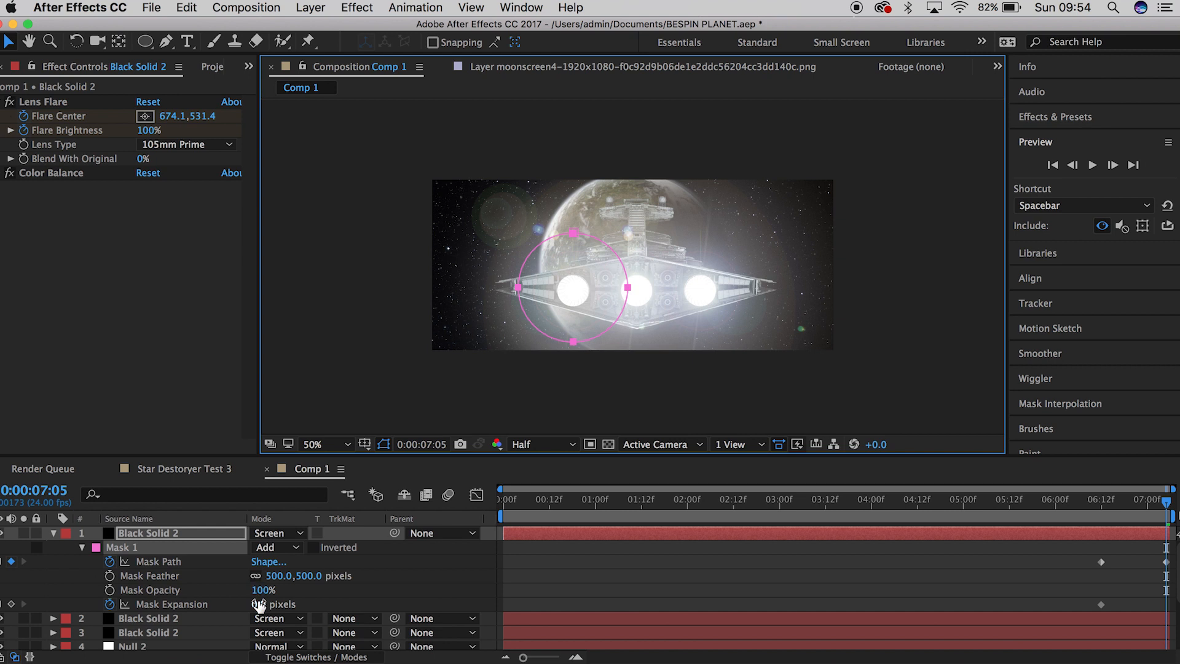
Step: Try a mask expansion of 17 pixels at 0:00:07:05 and set it back to 0
drag(258, 604, 286, 615)
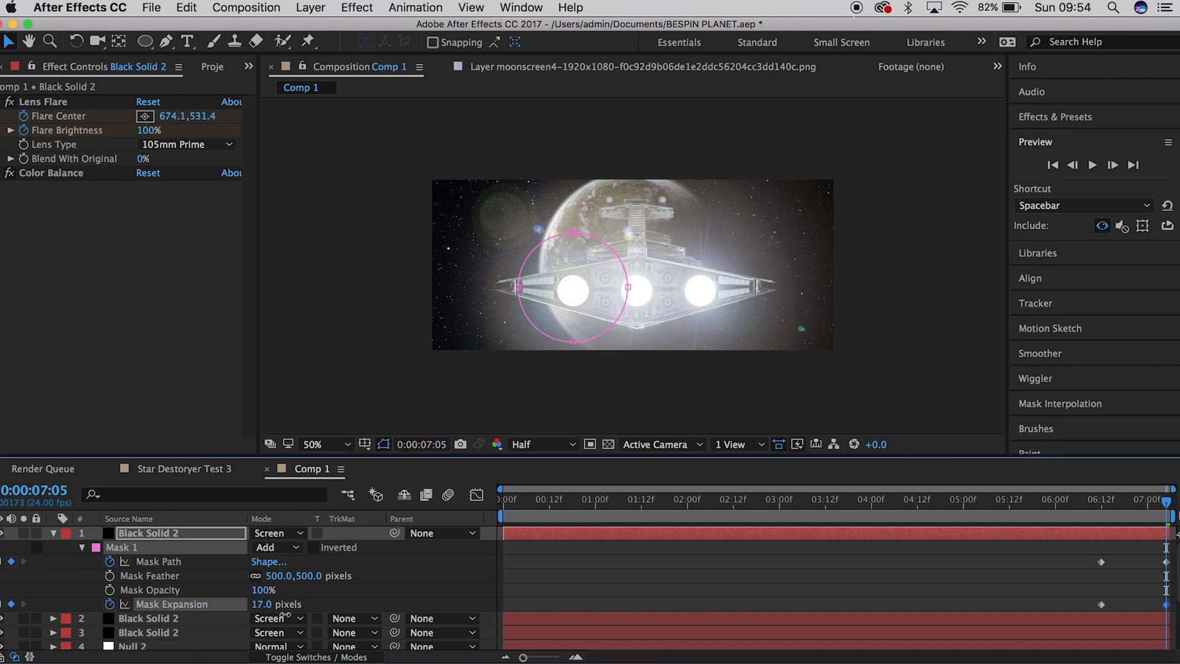
click(270, 604)
text(0)
key(Return)
Step: Set the mask feather to 200 pixels, toggling its keyframing on and off again
click(109, 576)
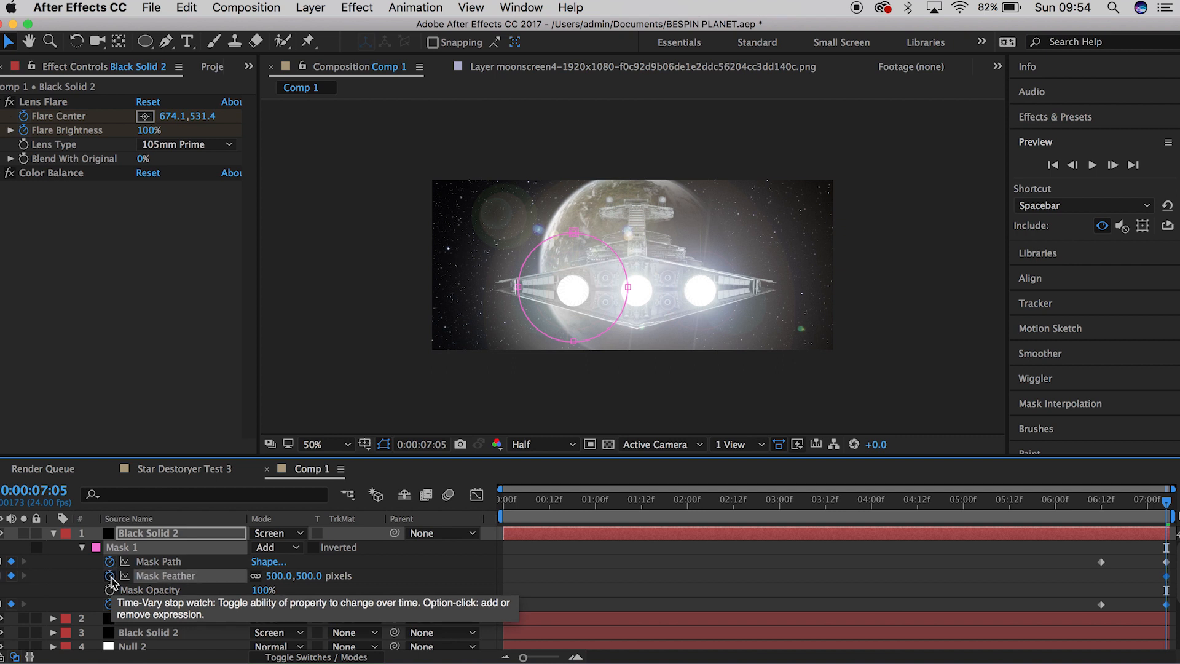
click(311, 577)
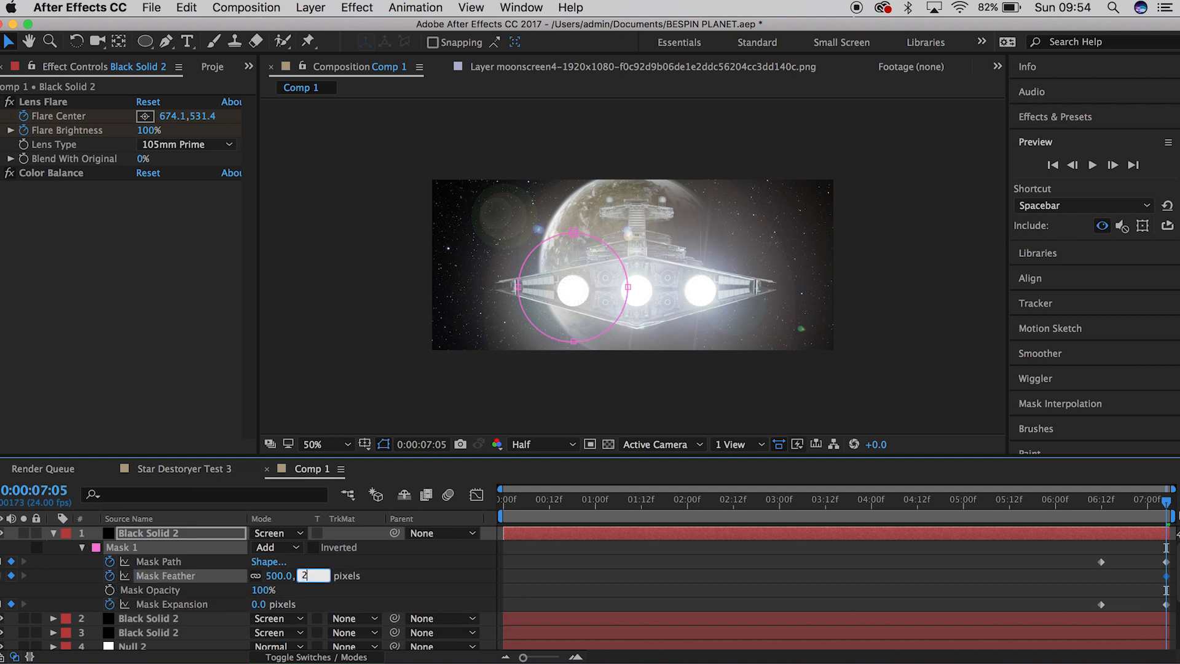
key(Return)
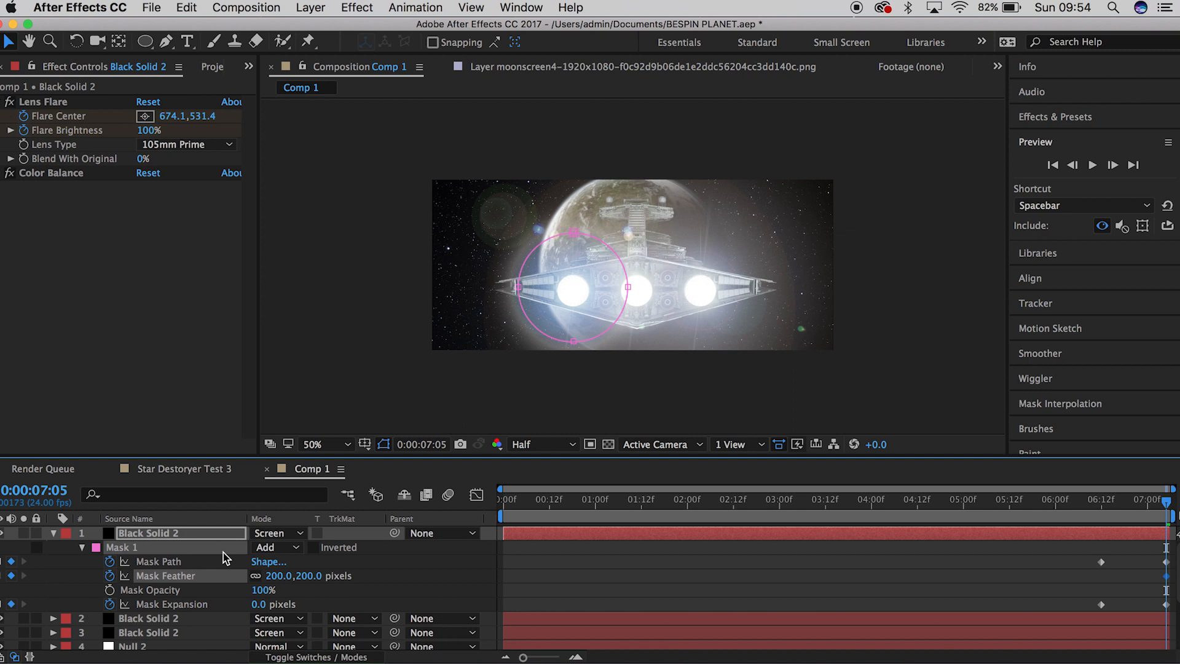
click(110, 576)
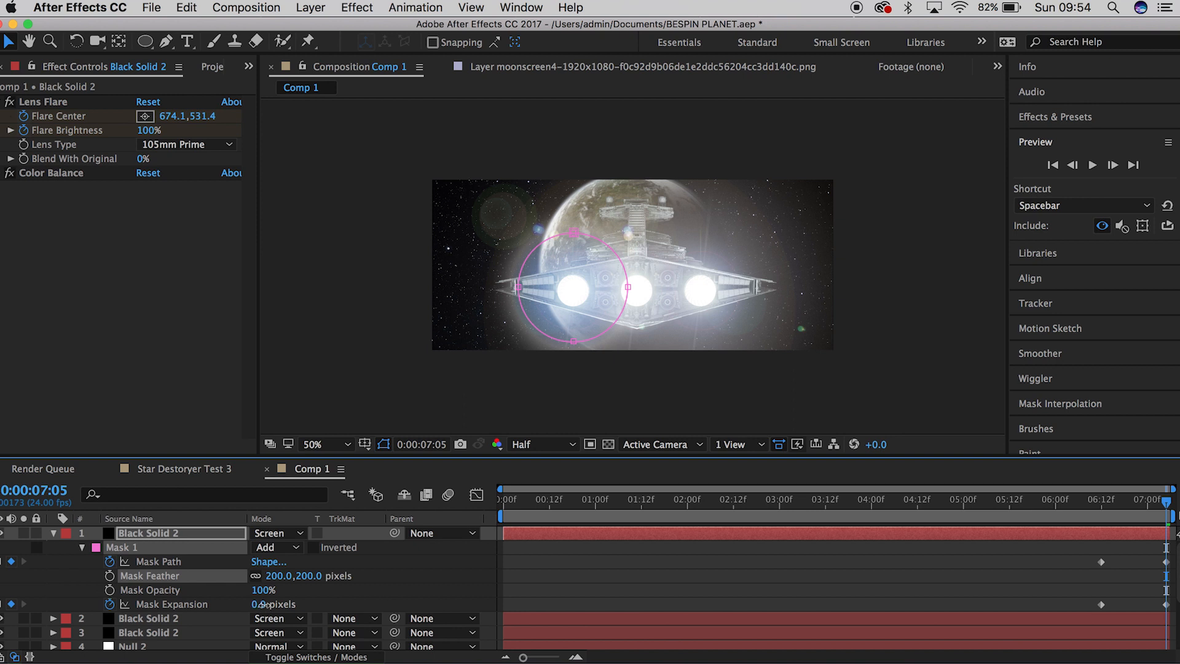
Step: Try a mask expansion of 67 pixels, set it back to 0 and remove its keyframing
drag(262, 604, 317, 608)
click(85, 606)
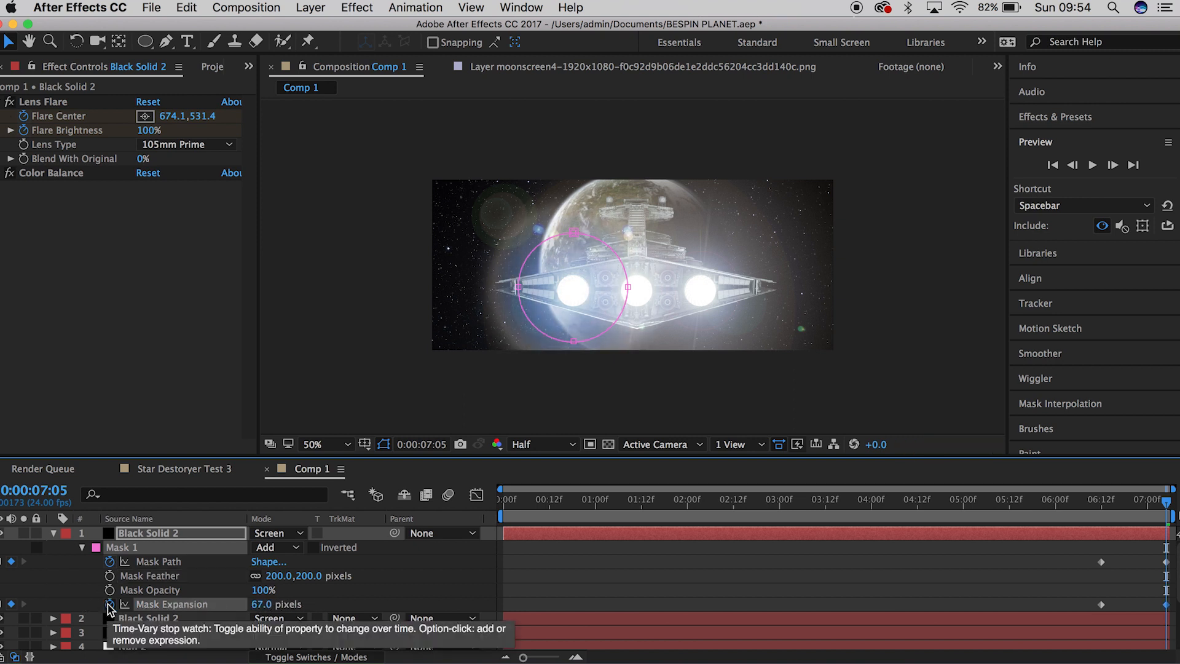
click(262, 604)
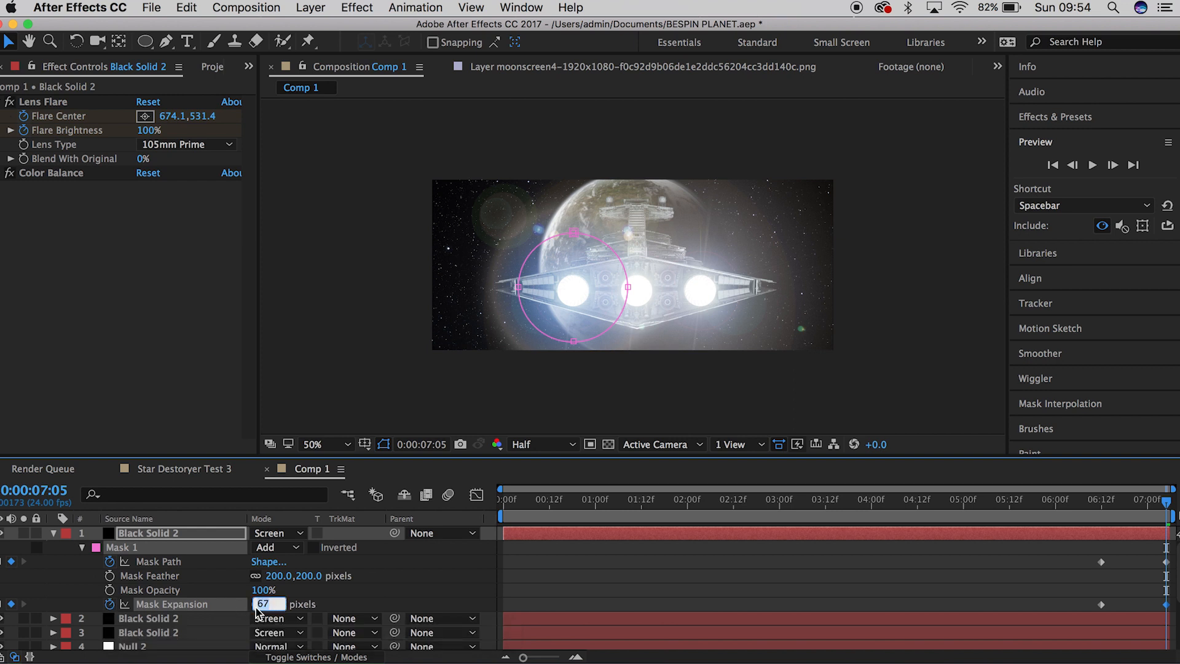
text(0)
key(Return)
click(110, 605)
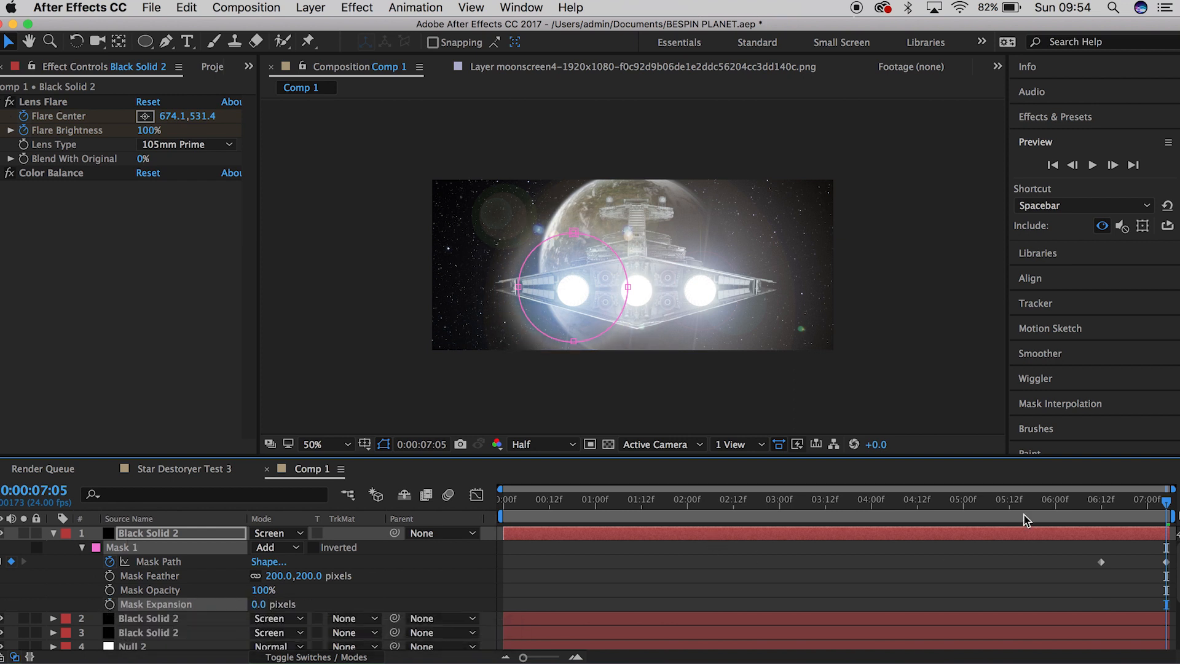
Step: Move the whole circular mask over the ship's left engine at 0:00:05:02
drag(1051, 515, 971, 514)
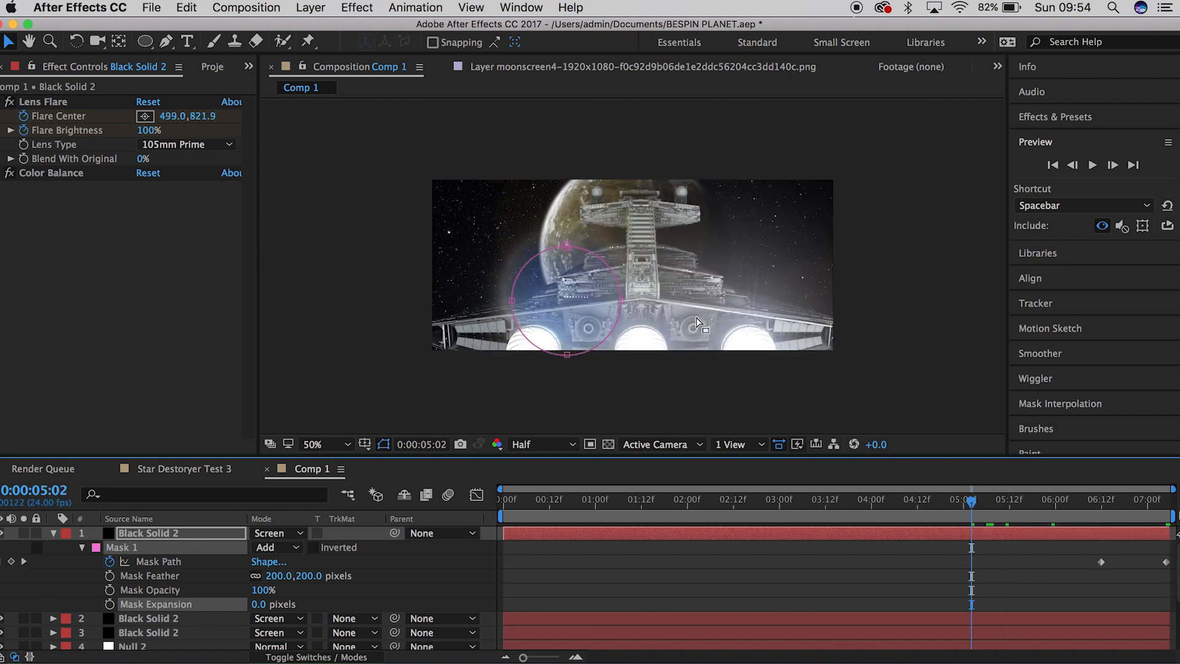
click(567, 247)
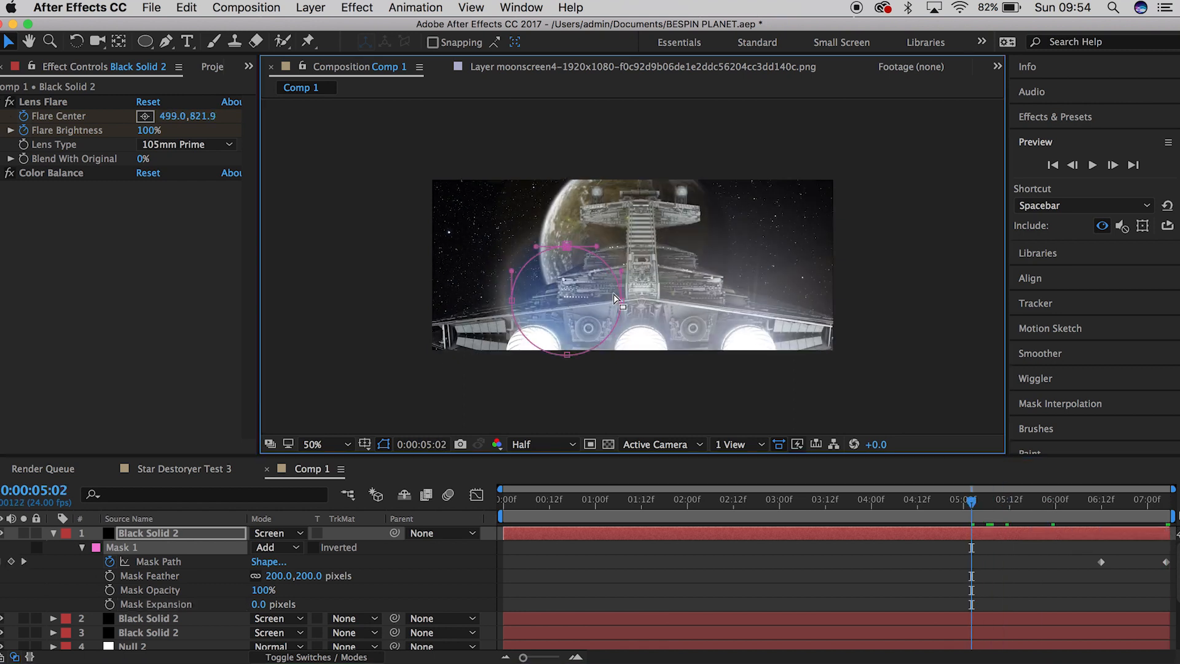
shift+click(567, 356)
shift+click(510, 302)
drag(515, 304, 485, 355)
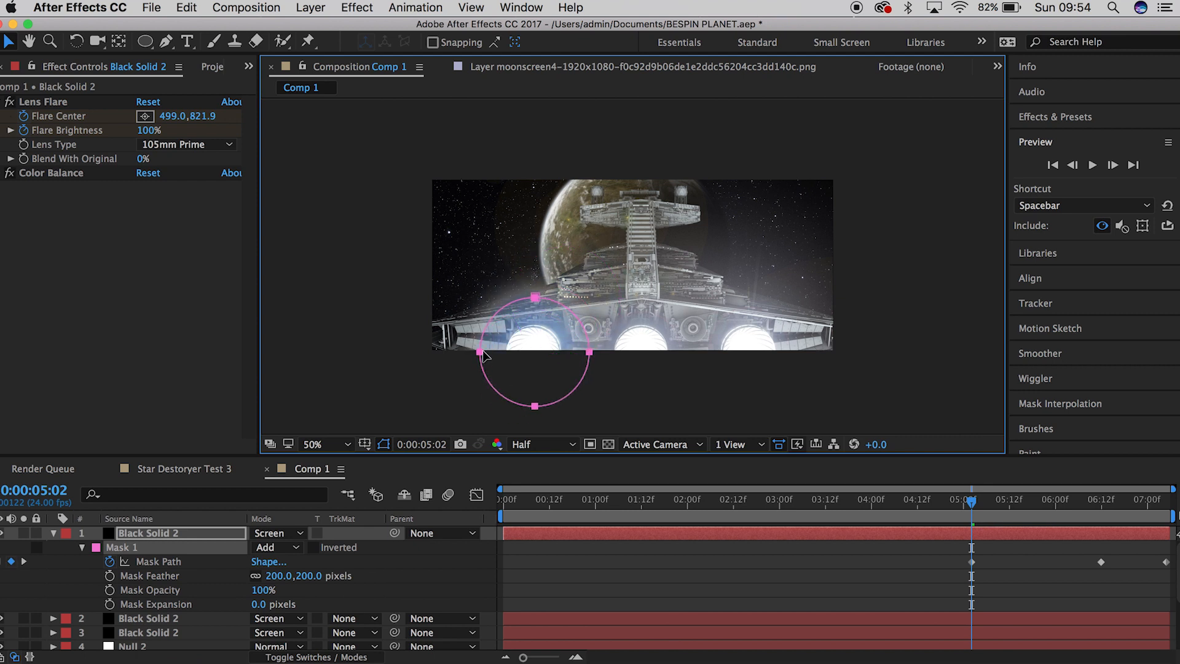
Step: Shift the mask down and left to match the left engine at 0:00:04:17 and review the mask's motion
drag(954, 503, 936, 506)
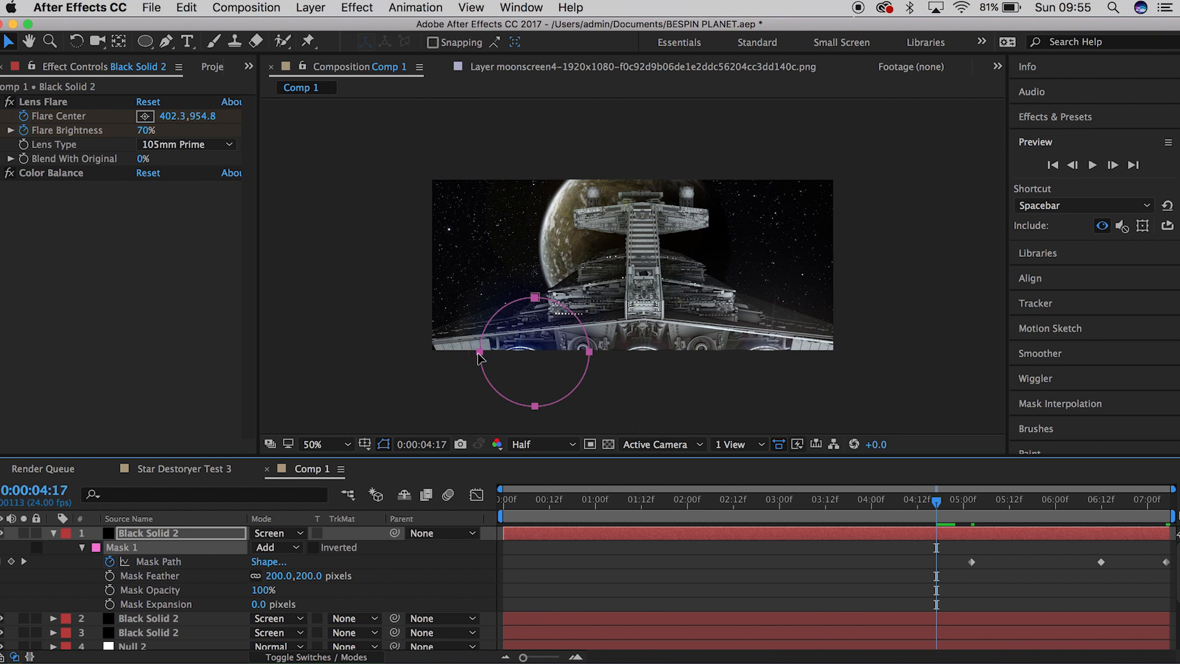
drag(479, 357, 462, 376)
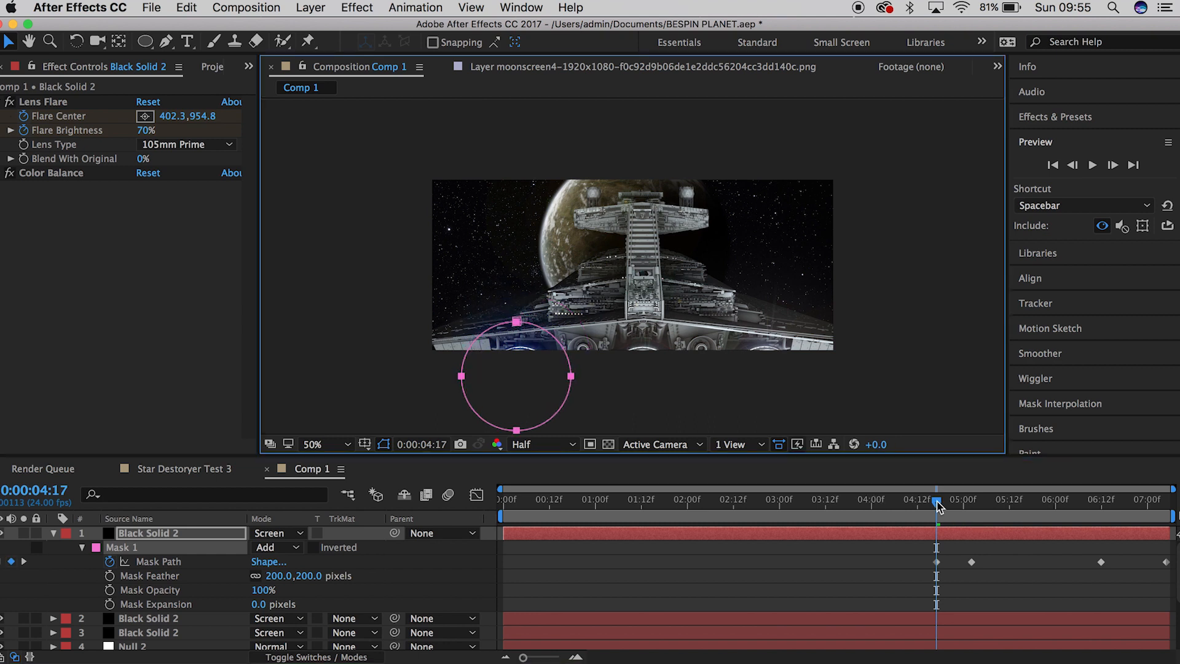
drag(937, 504, 1071, 501)
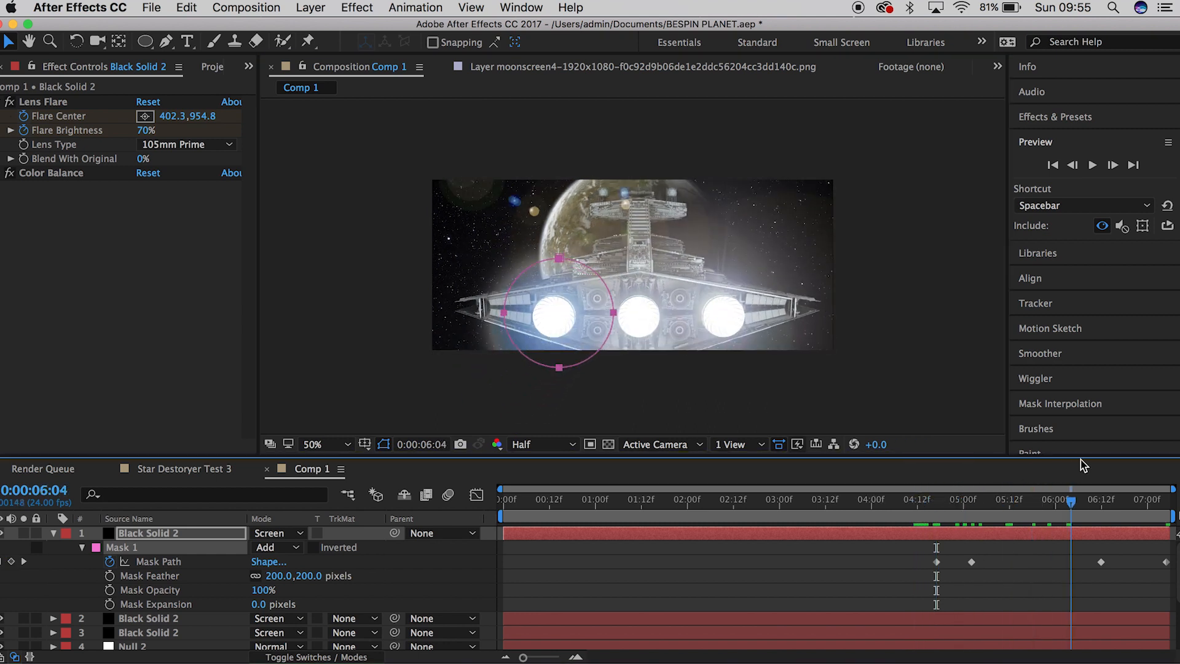
drag(1080, 459, 1166, 436)
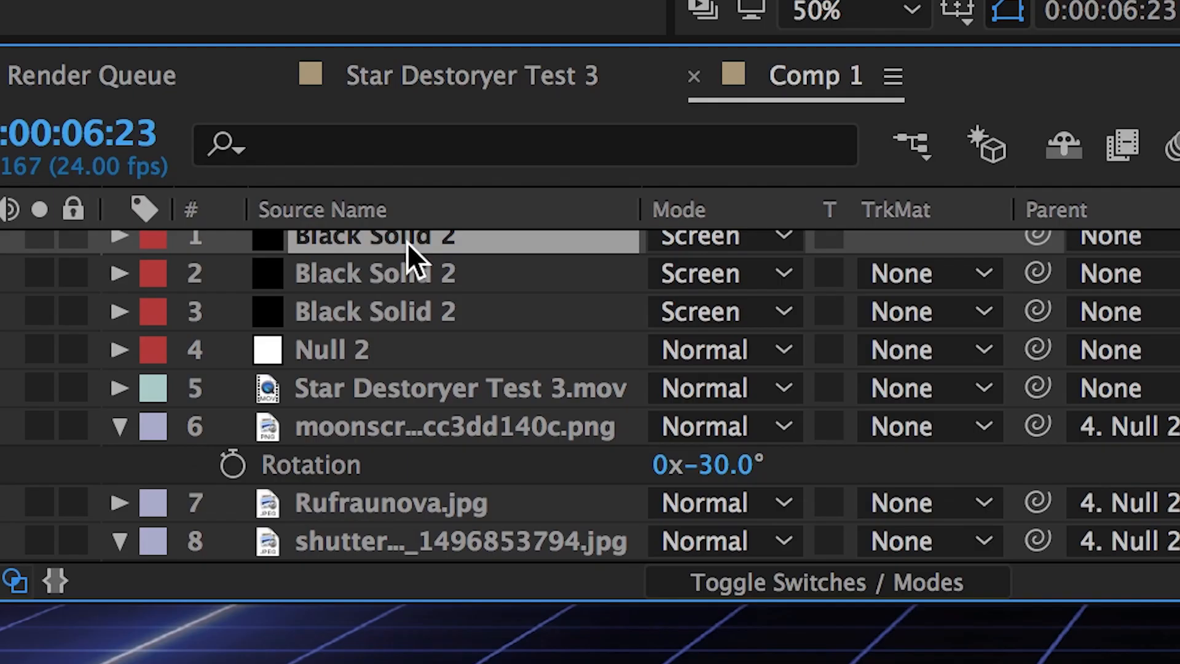
Step: Set the feather of the topmost solid's mask to 500 pixels and collapse the layer's properties
key(m)
key(m)
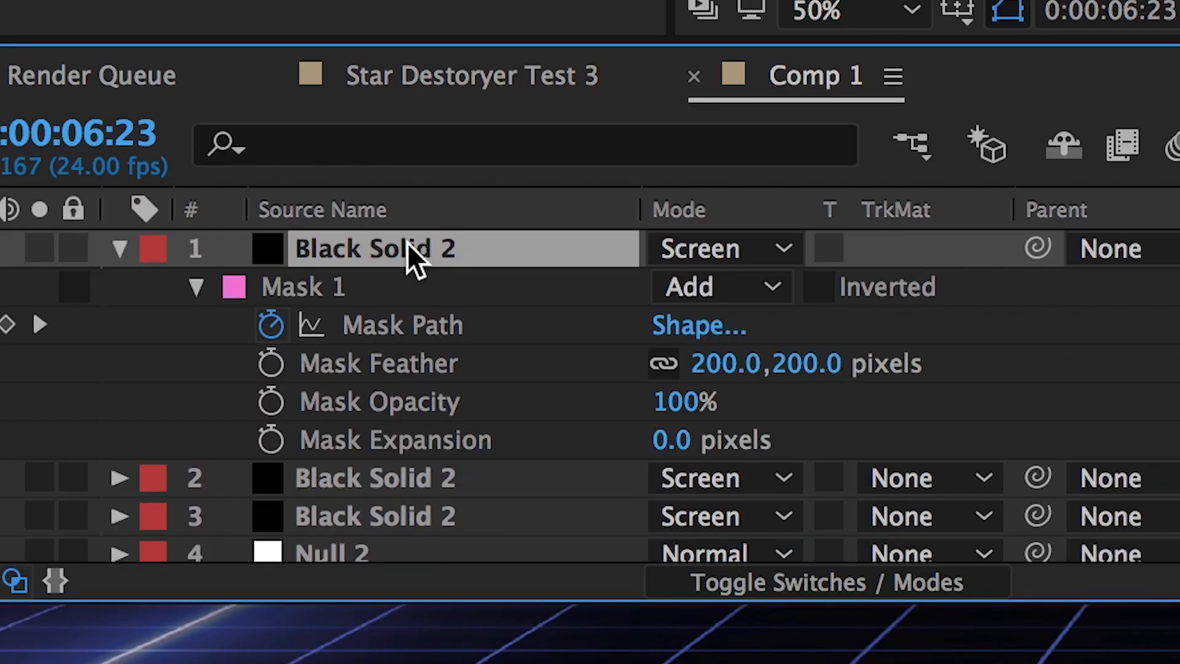
click(725, 363)
text(500)
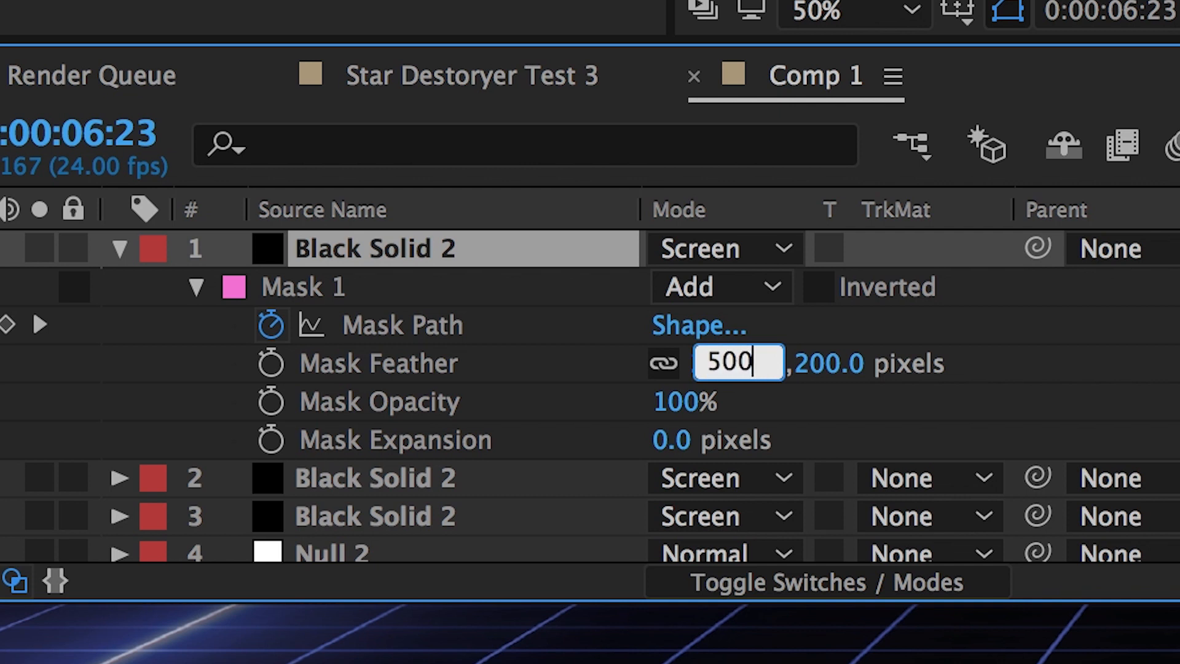
key(Return)
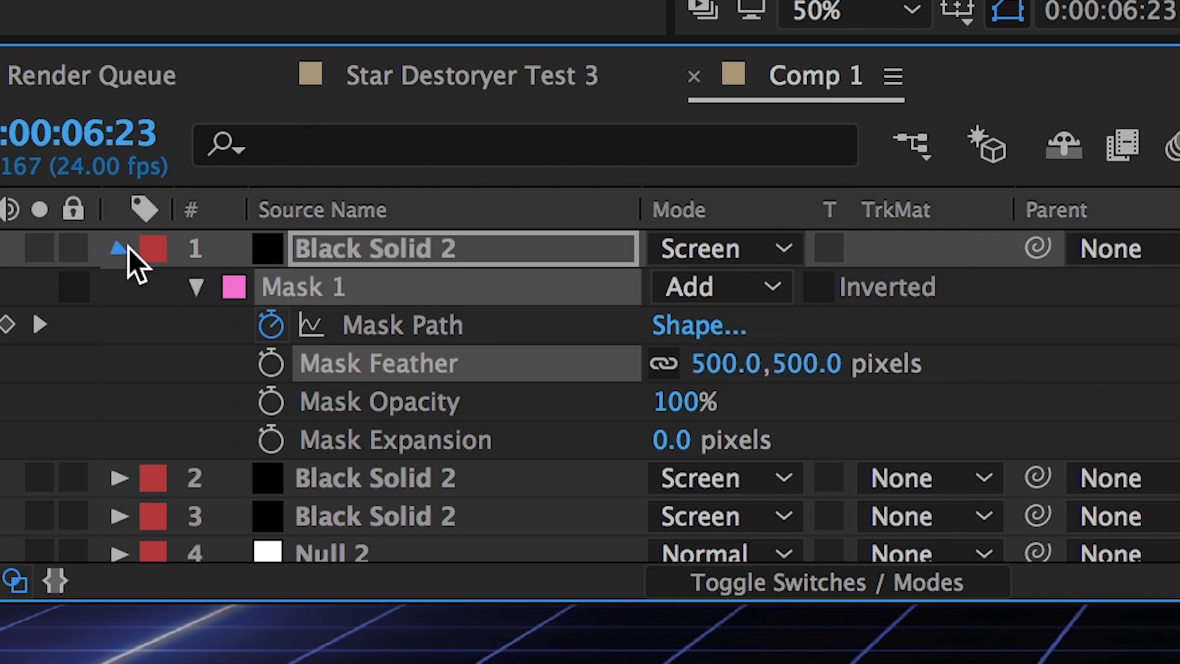
click(119, 249)
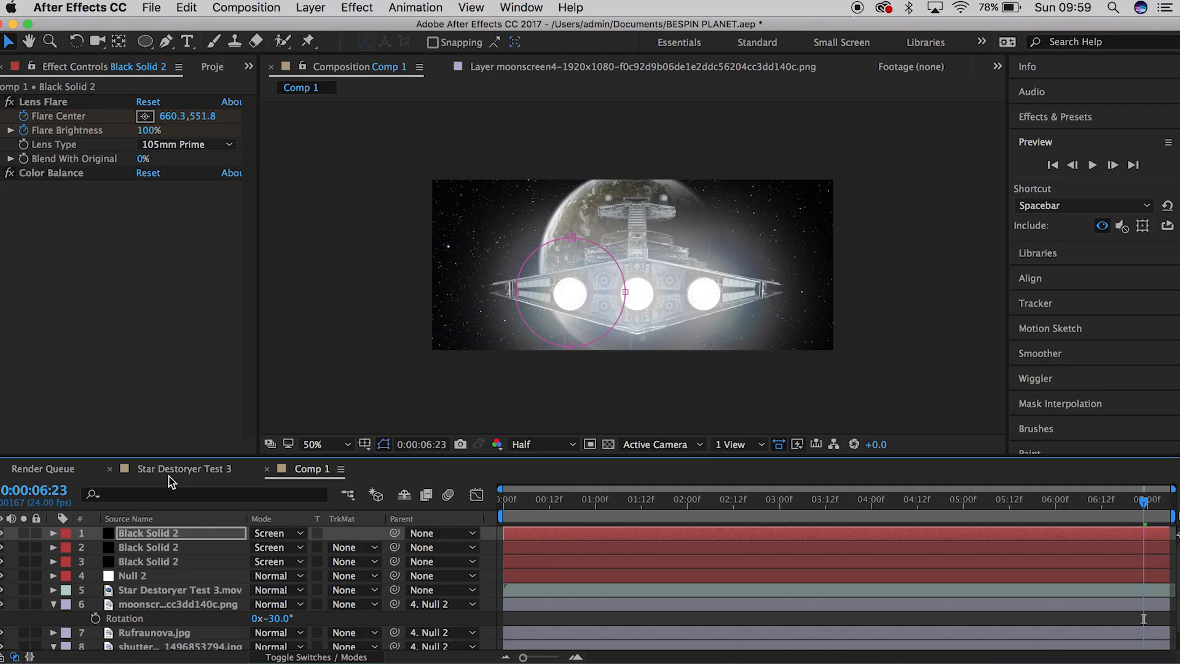
click(361, 394)
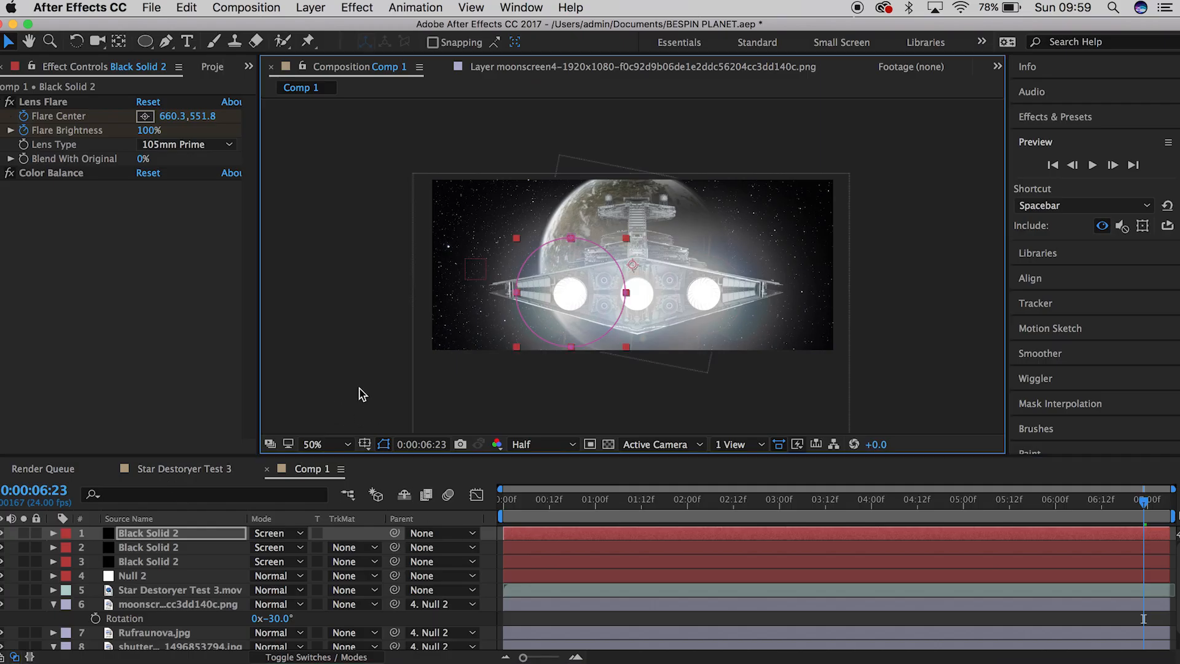
Step: Apply the Color Balance effect to the planet layer Rufraunova.jpg at 0:00:06:03
click(948, 499)
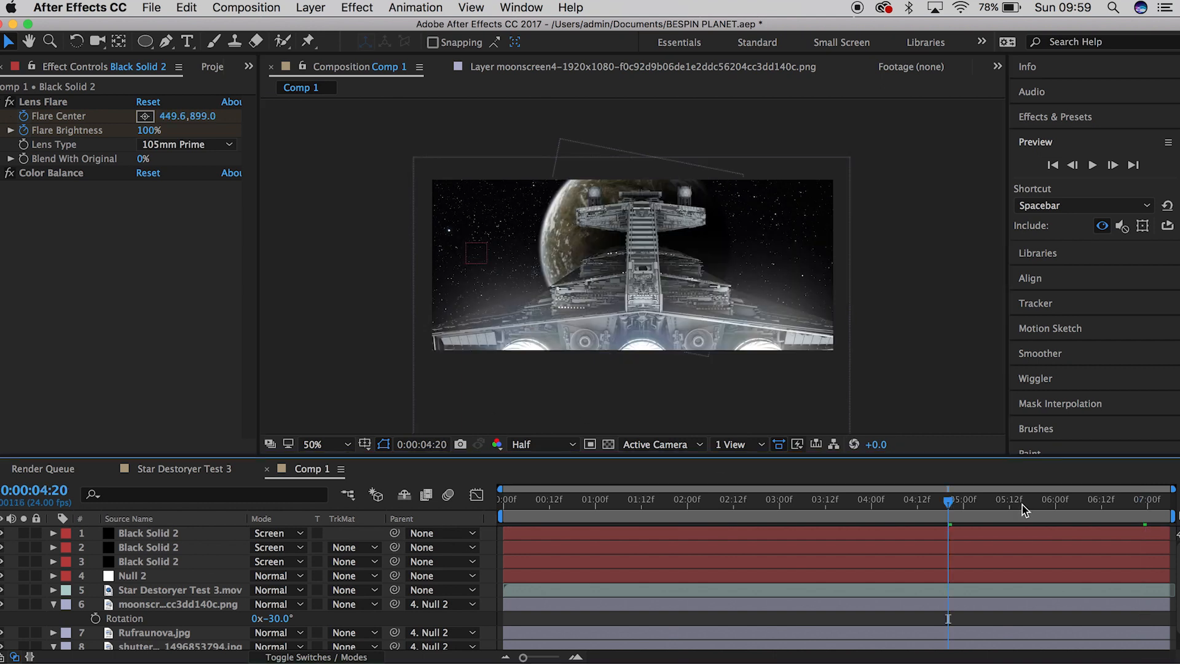
click(1023, 509)
click(1067, 500)
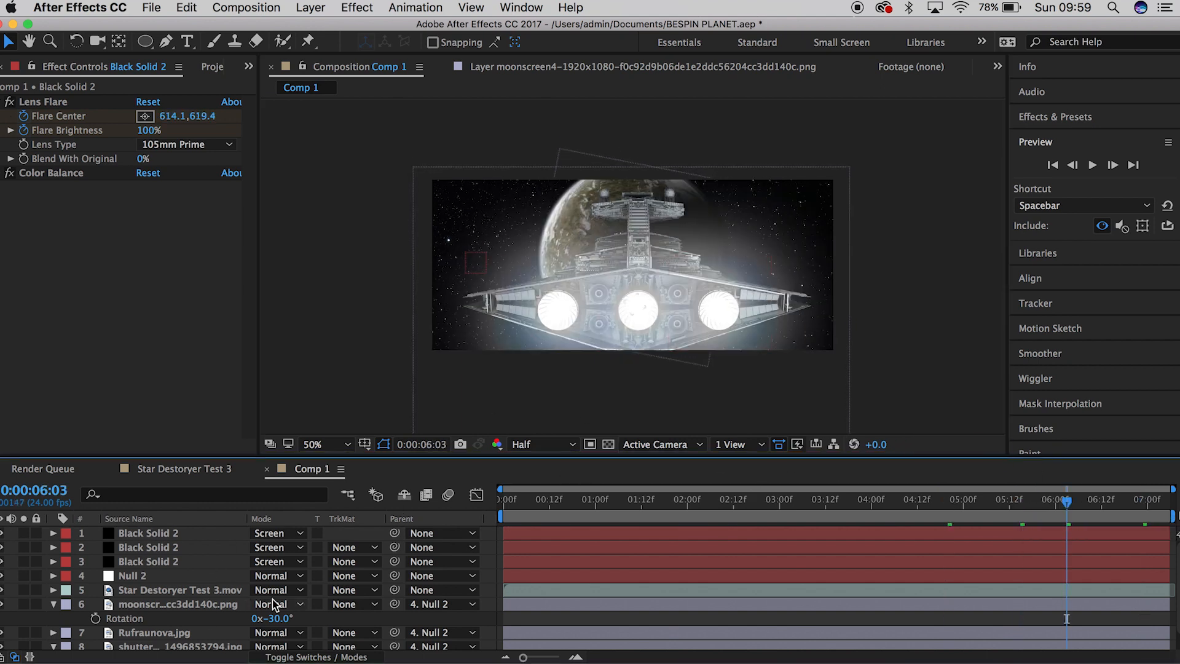
scroll(213, 608, down, 1)
click(188, 613)
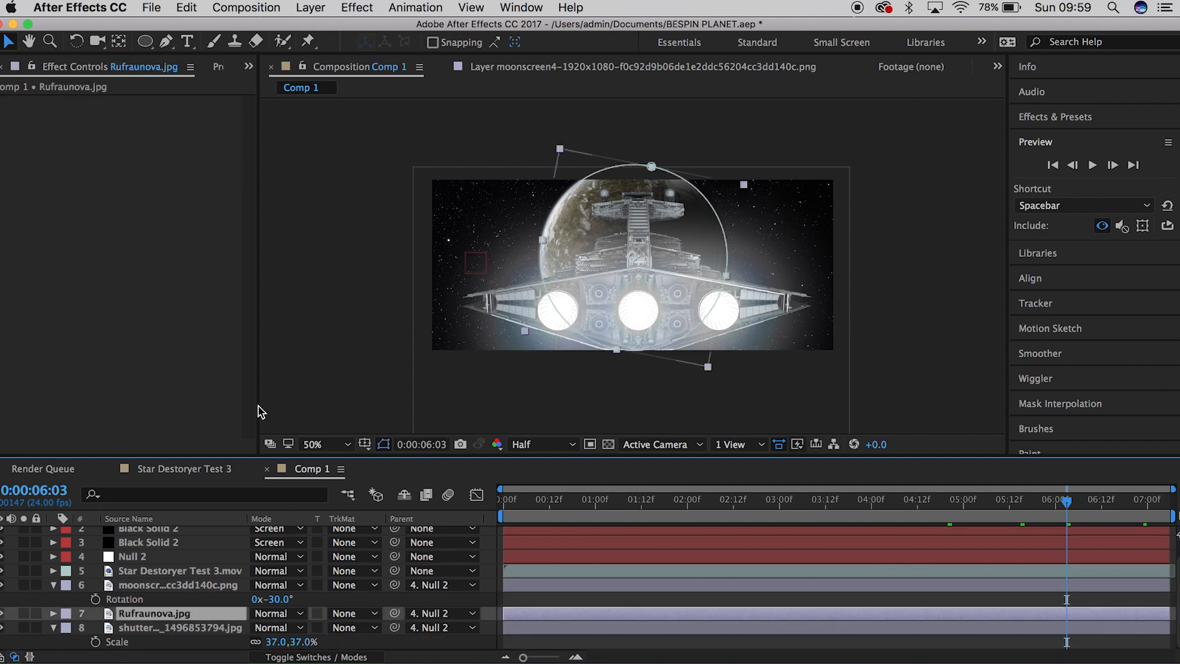
click(359, 9)
mouse_move(455, 165)
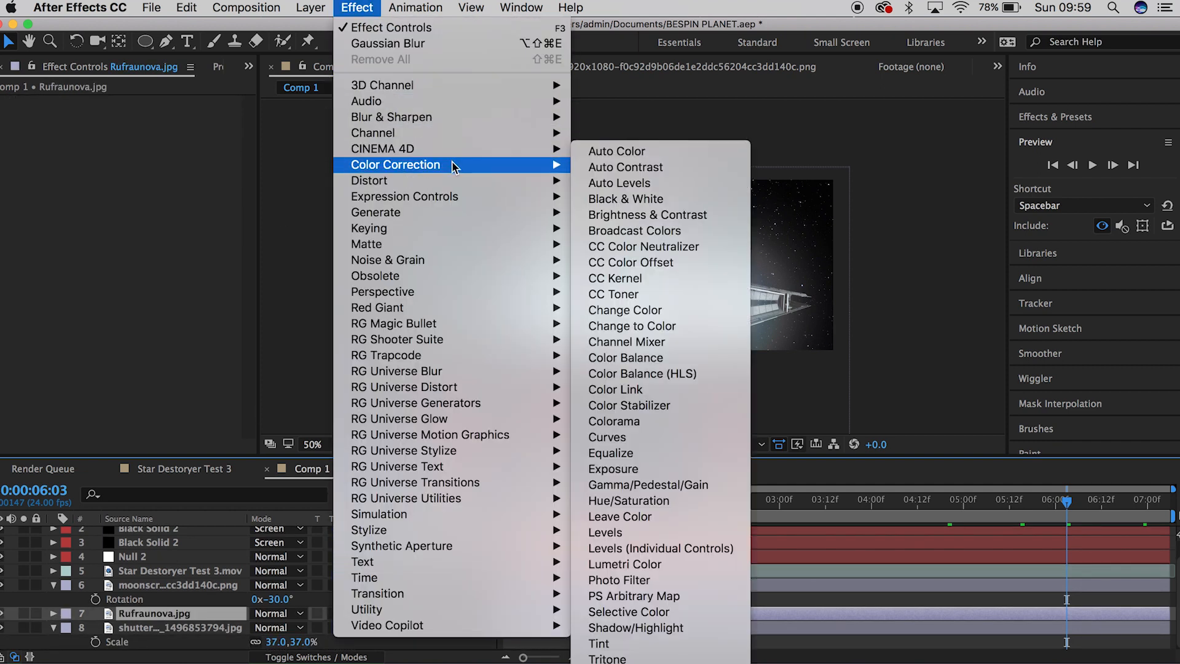
click(634, 358)
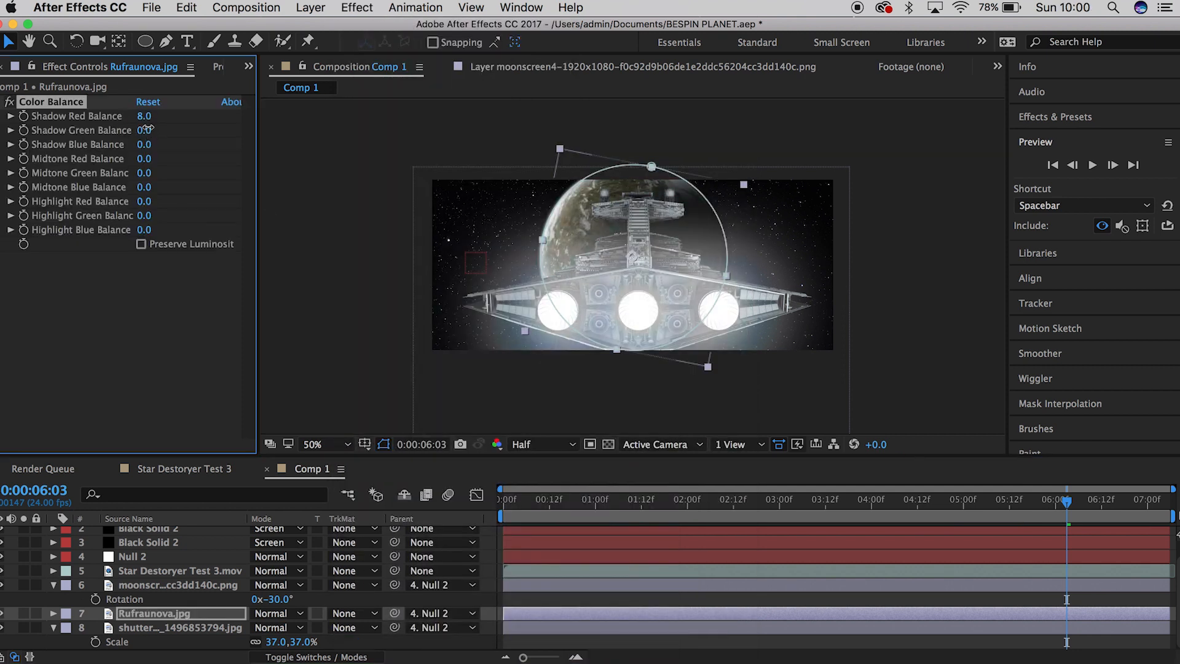
Step: Set the planet's Color Balance (red, green, blue) to shadows 8, -13, -20, midtones 47, -1, -41 and highlights 35, -25, -51
drag(142, 130, 137, 130)
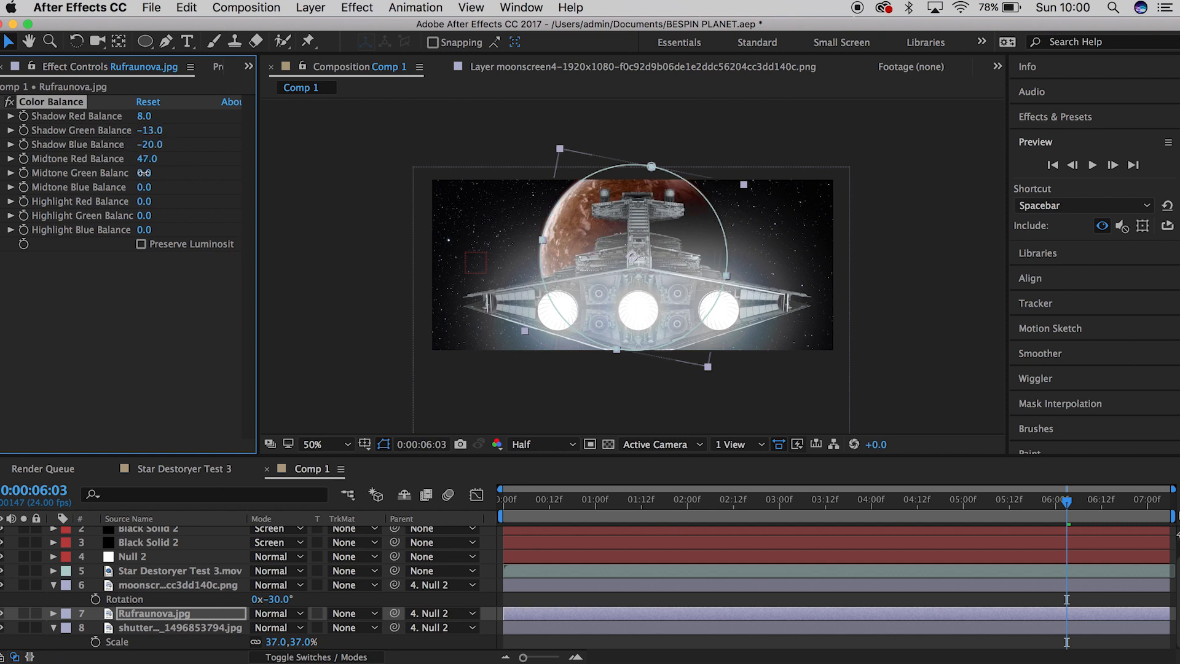
mouse_move(144, 187)
mouse_down()
mouse_move(167, 187)
mouse_move(123, 186)
mouse_up()
click(144, 216)
drag(172, 200, 125, 231)
click(117, 221)
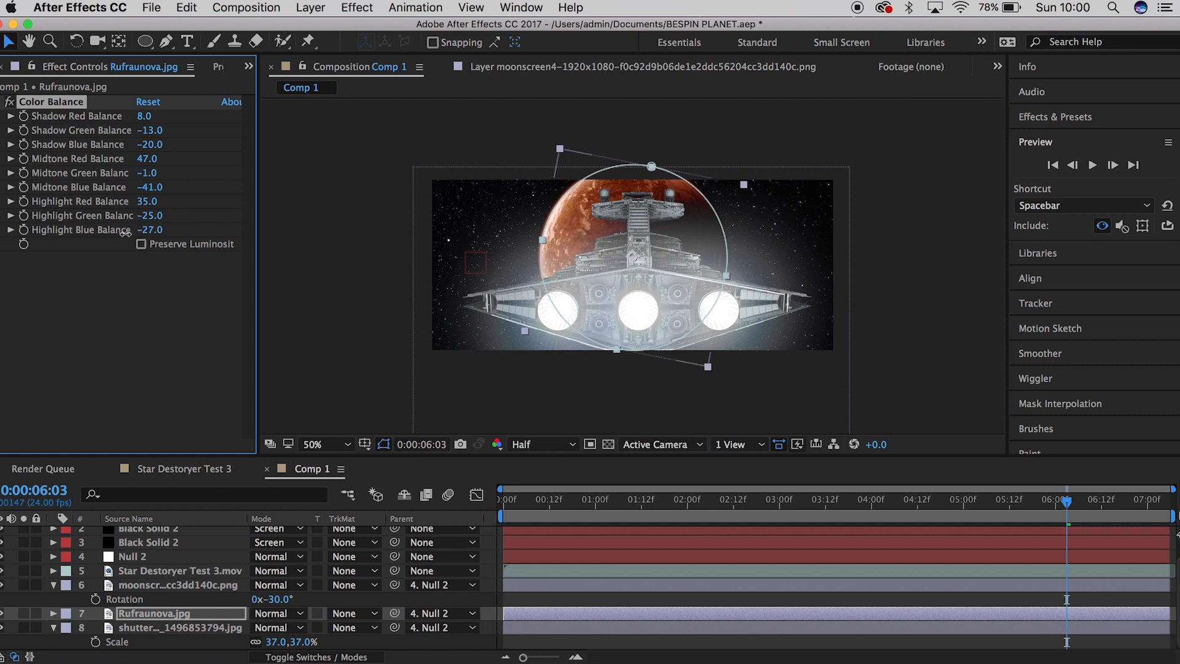
Step: Check the recoloured planet at several times and apply CC Light Sweep to Rufraunova.jpg at 0:00:06:15
click(957, 501)
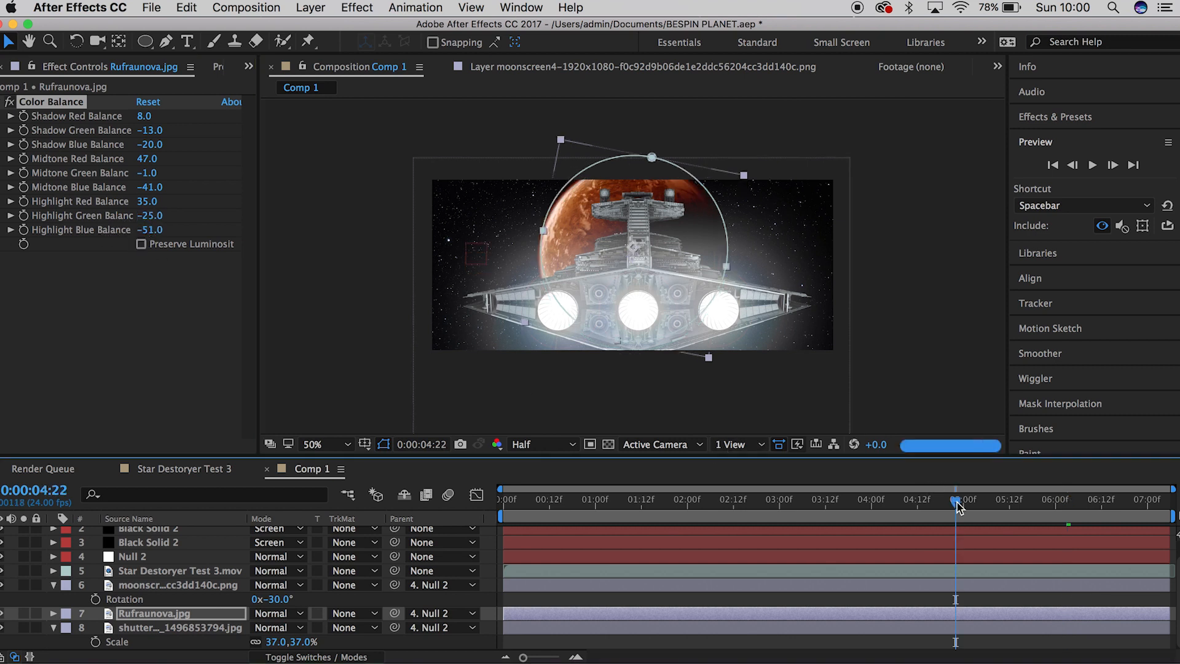
drag(955, 516, 927, 517)
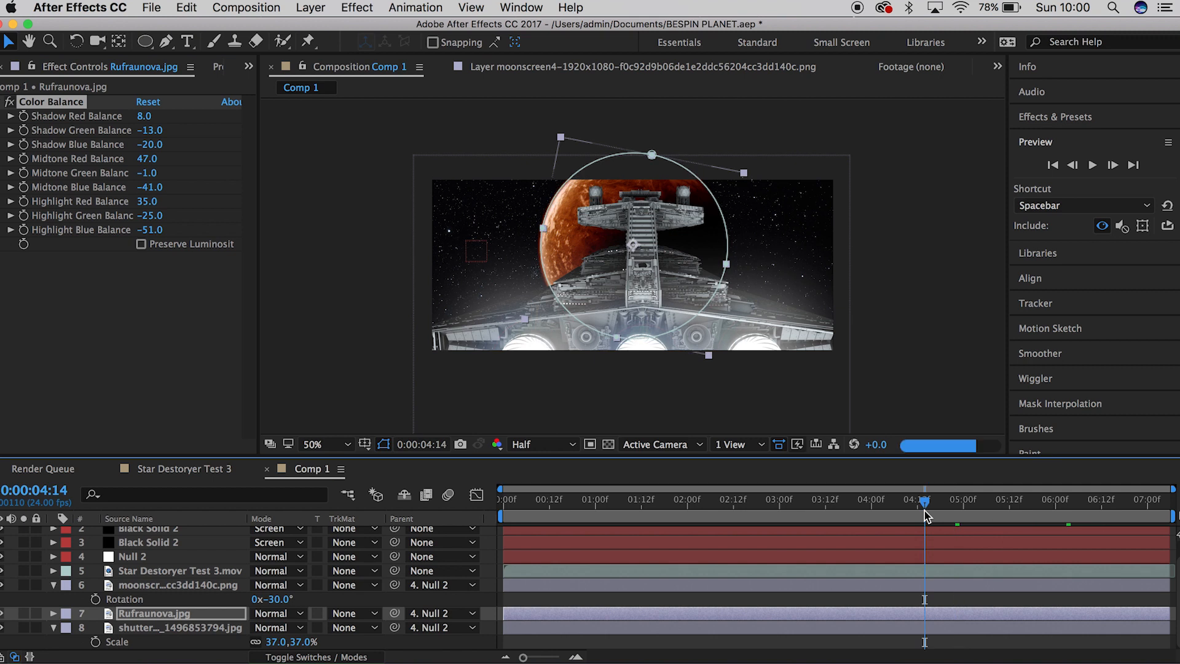
click(1113, 501)
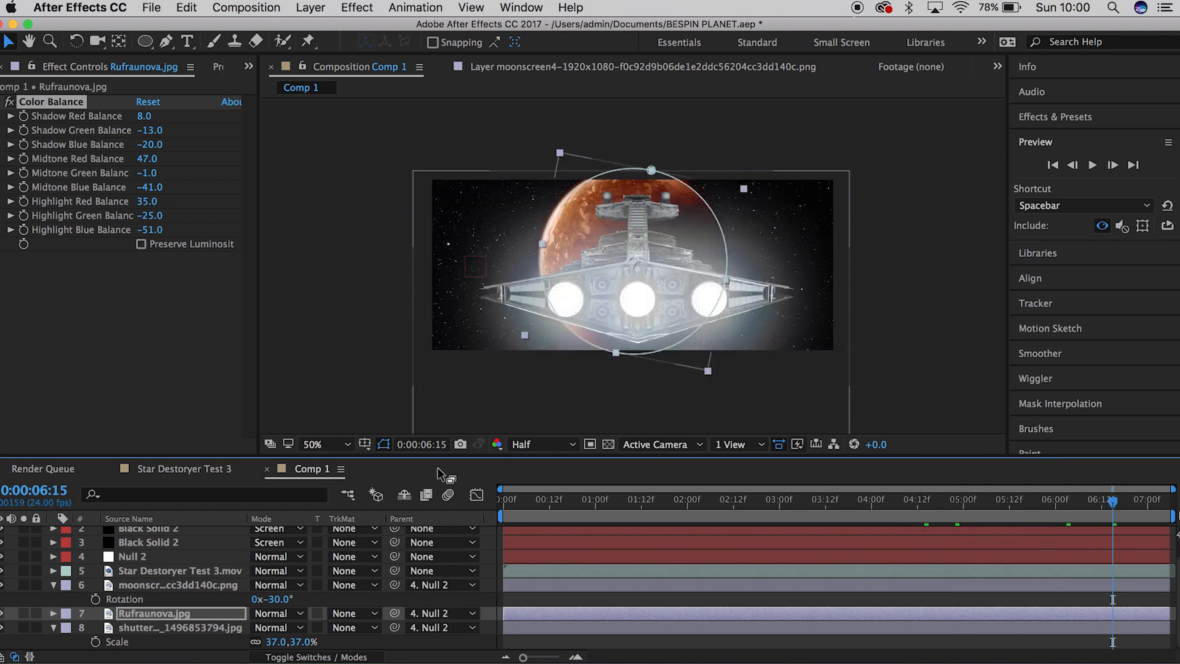
click(347, 407)
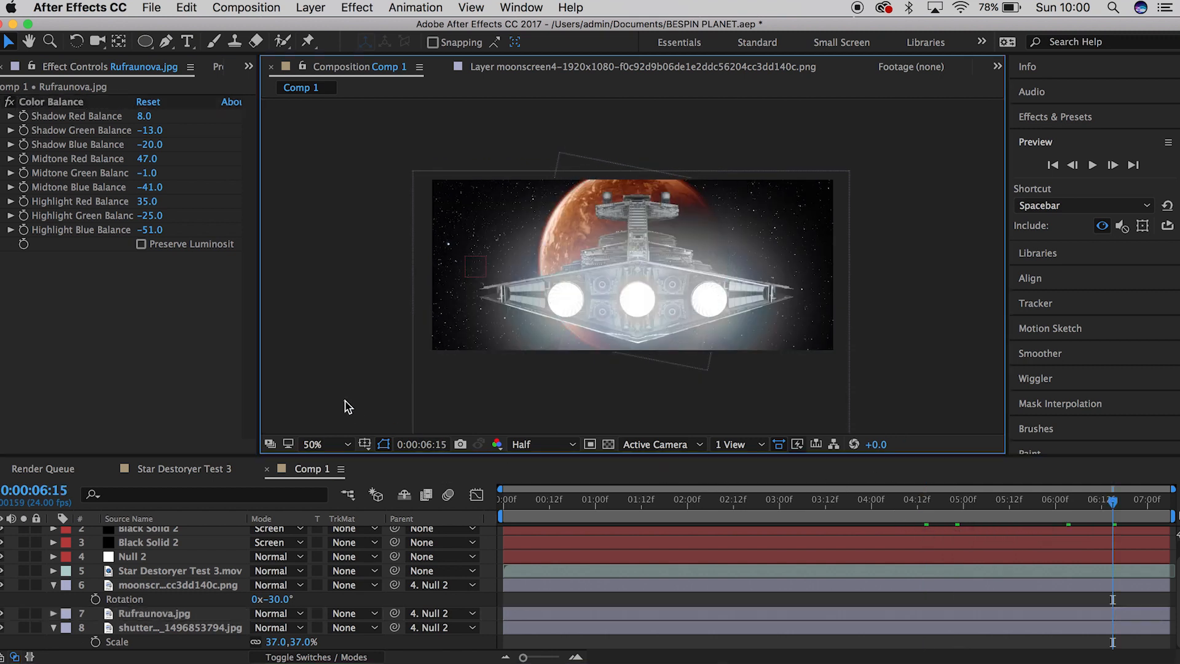
click(367, 5)
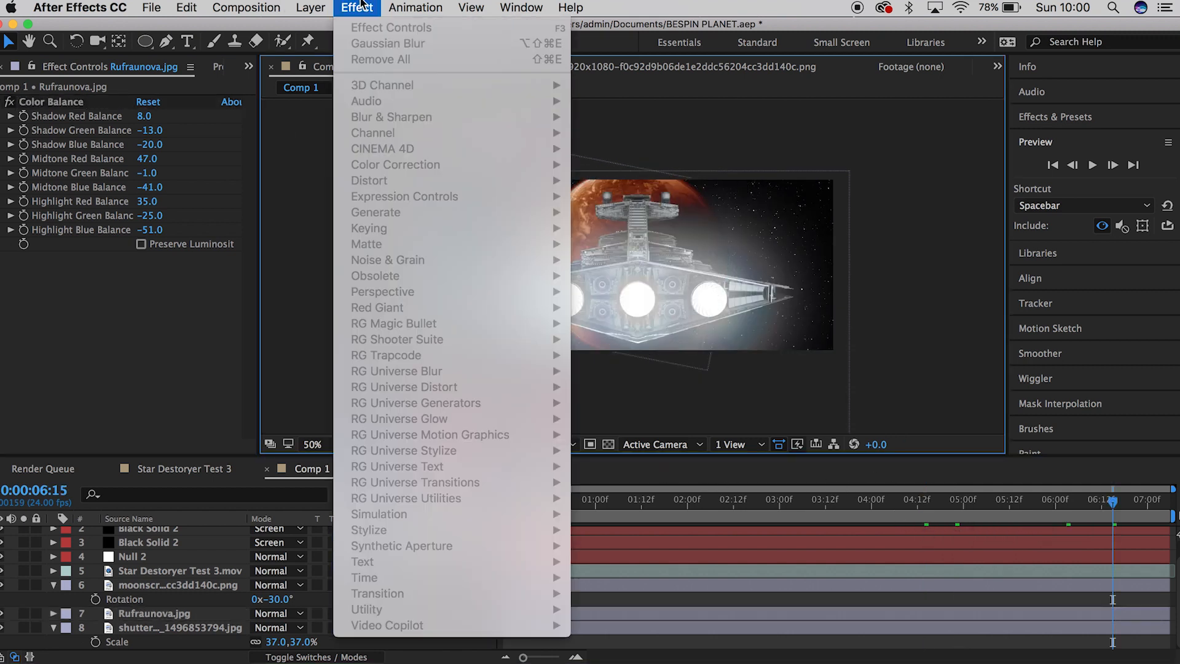
click(361, 4)
click(182, 613)
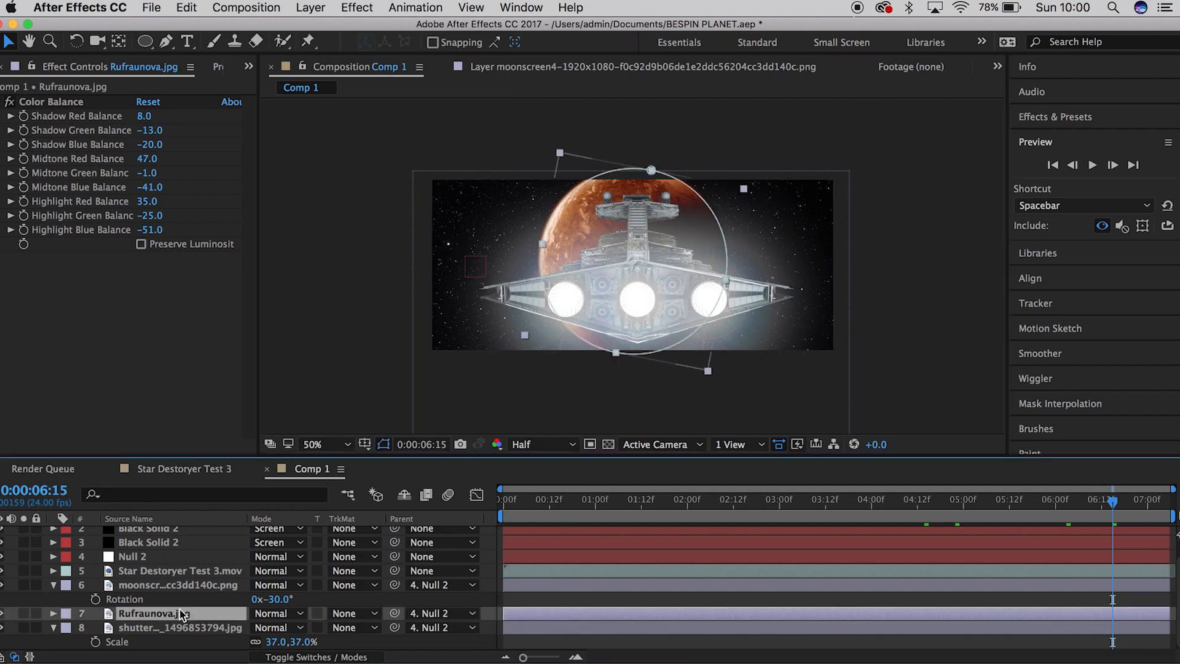
click(361, 6)
mouse_move(463, 215)
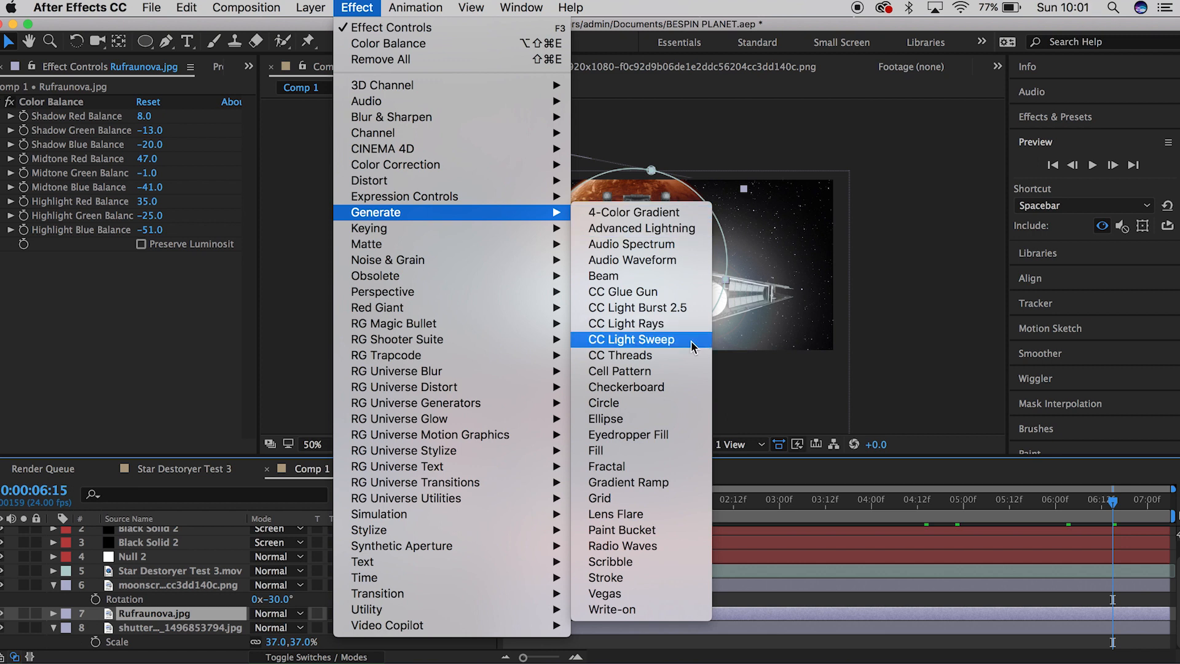
click(631, 340)
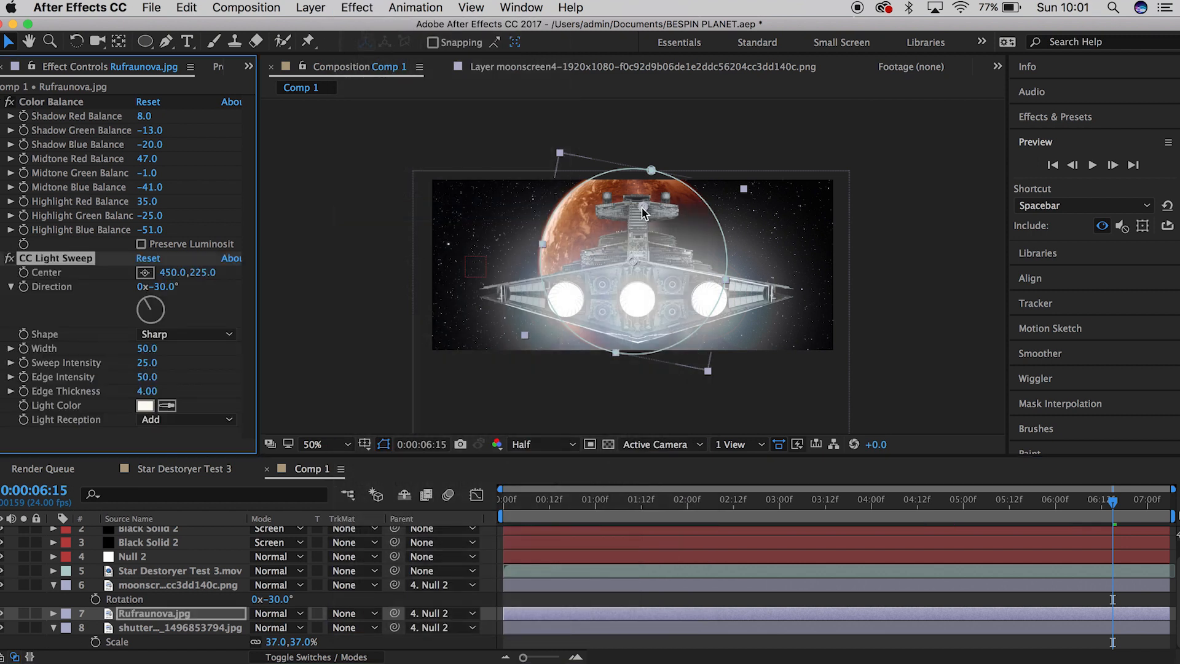
Step: Centre the light sweep at 186.3, 332.5 with width 464, sweep intensity 19, edge intensity 8 and edge thickness 13.30
drag(643, 212, 574, 226)
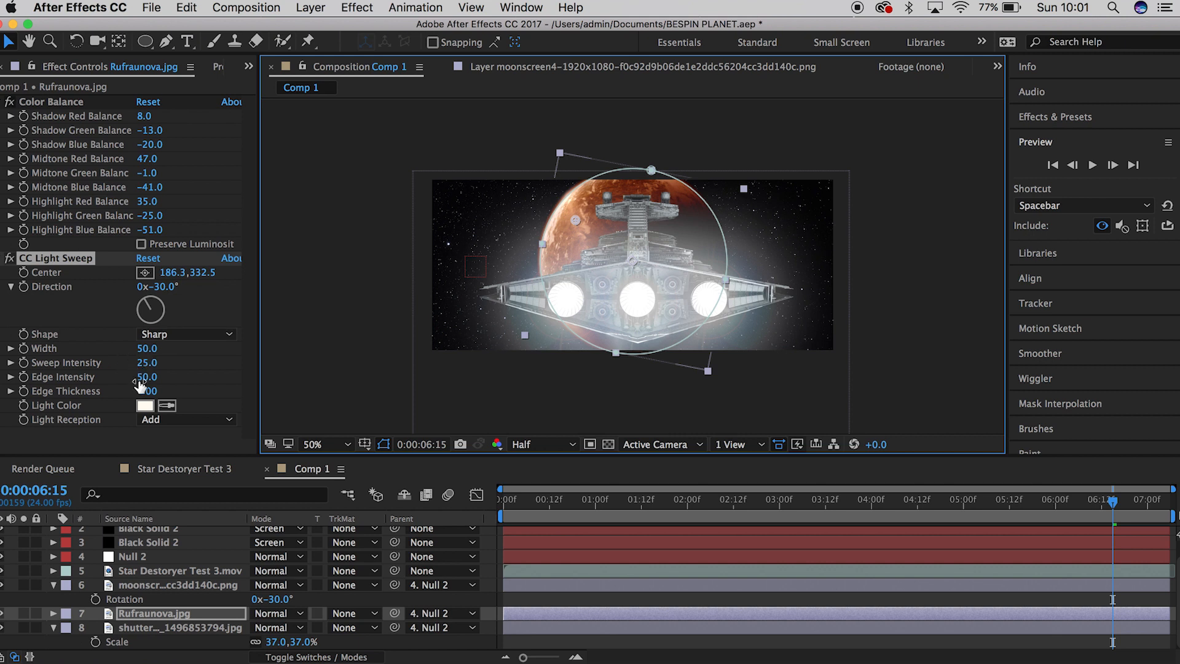
click(121, 391)
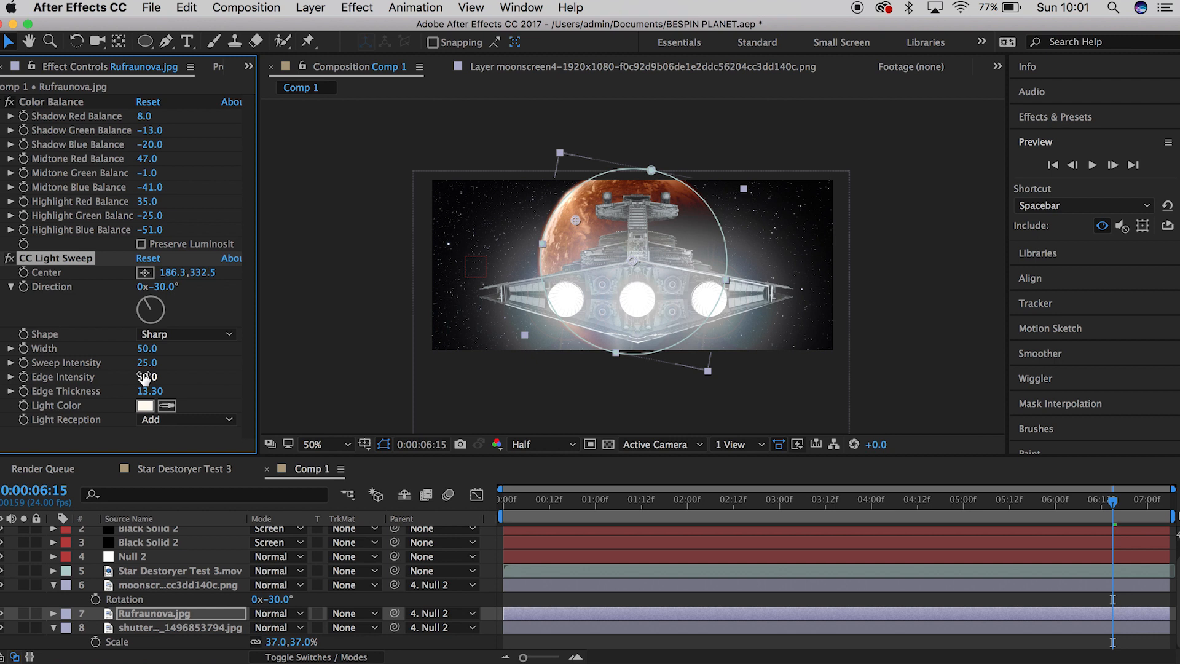
drag(143, 375, 456, 319)
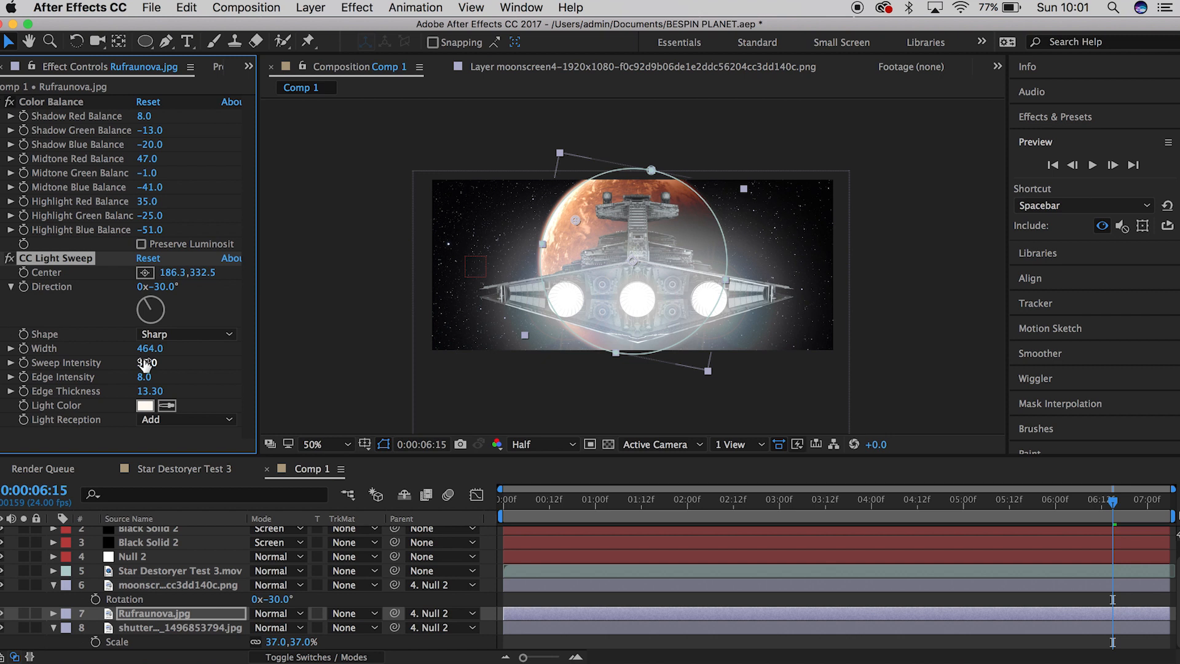
drag(139, 364, 129, 364)
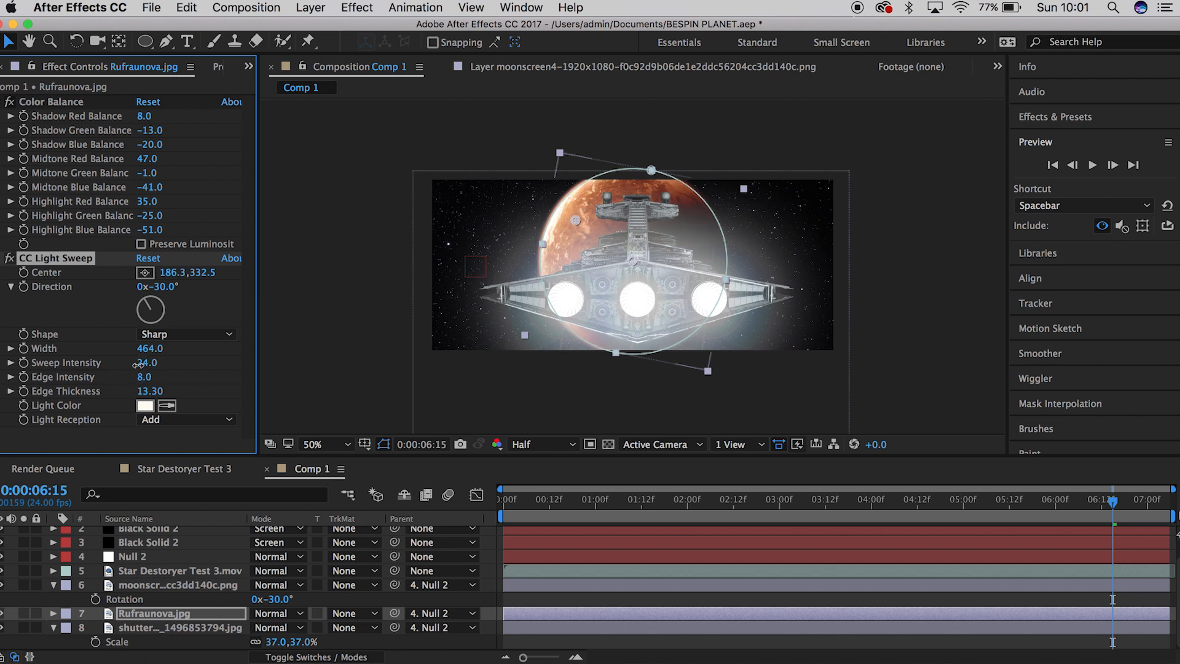
click(330, 340)
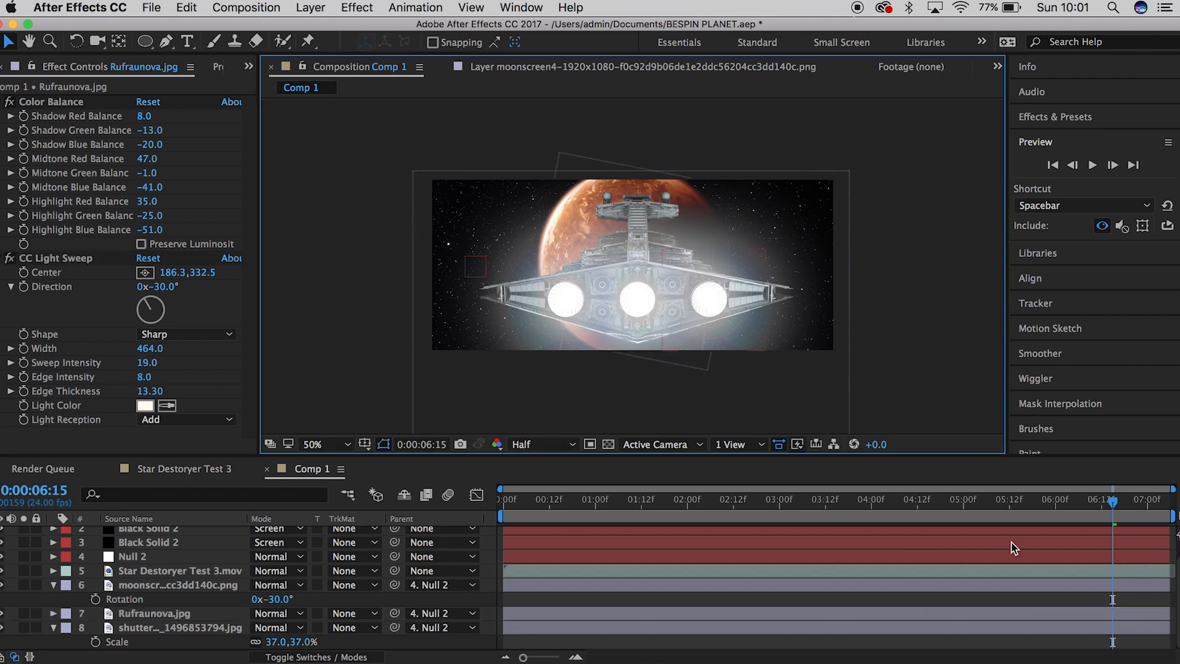
Step: Review the ship, engine flares and lit planet through the second half of the composition, ending at 0:00:07:05
drag(1063, 509, 981, 519)
click(1092, 501)
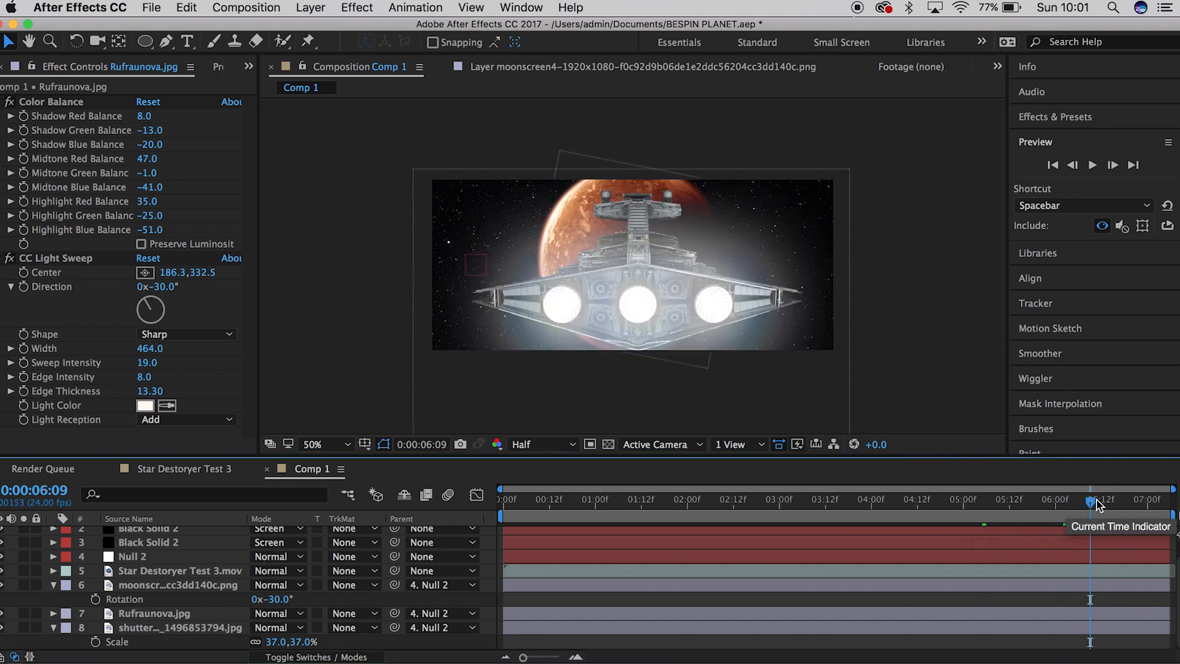
click(1133, 498)
drag(1136, 491, 1166, 496)
click(979, 501)
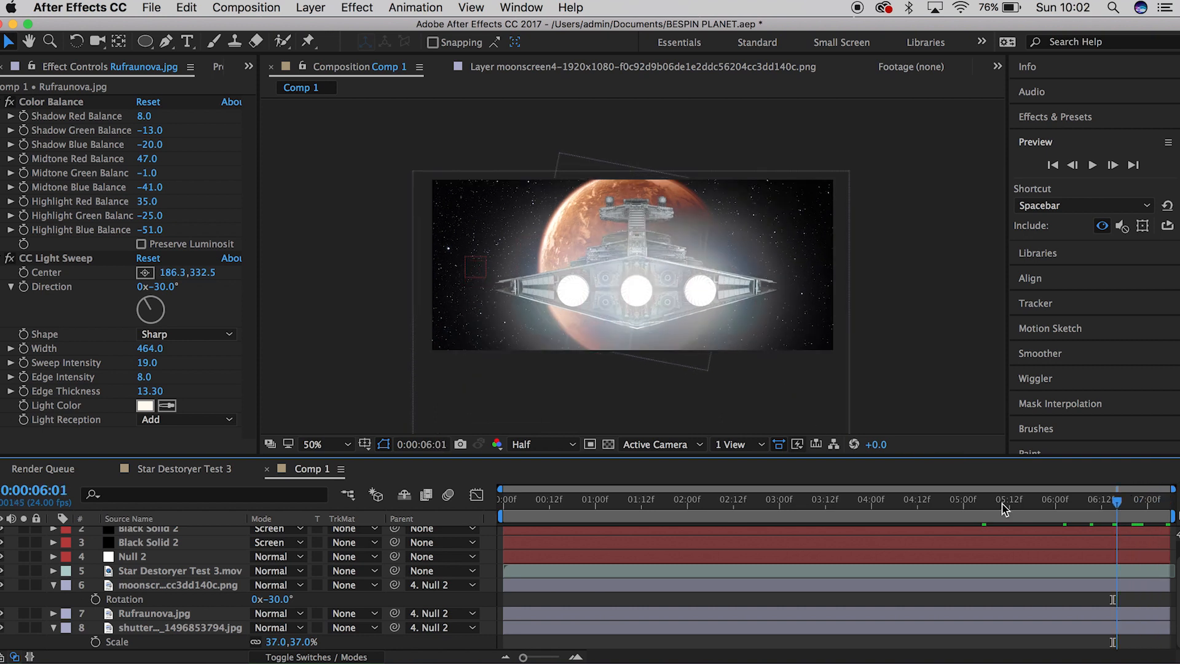
click(1068, 511)
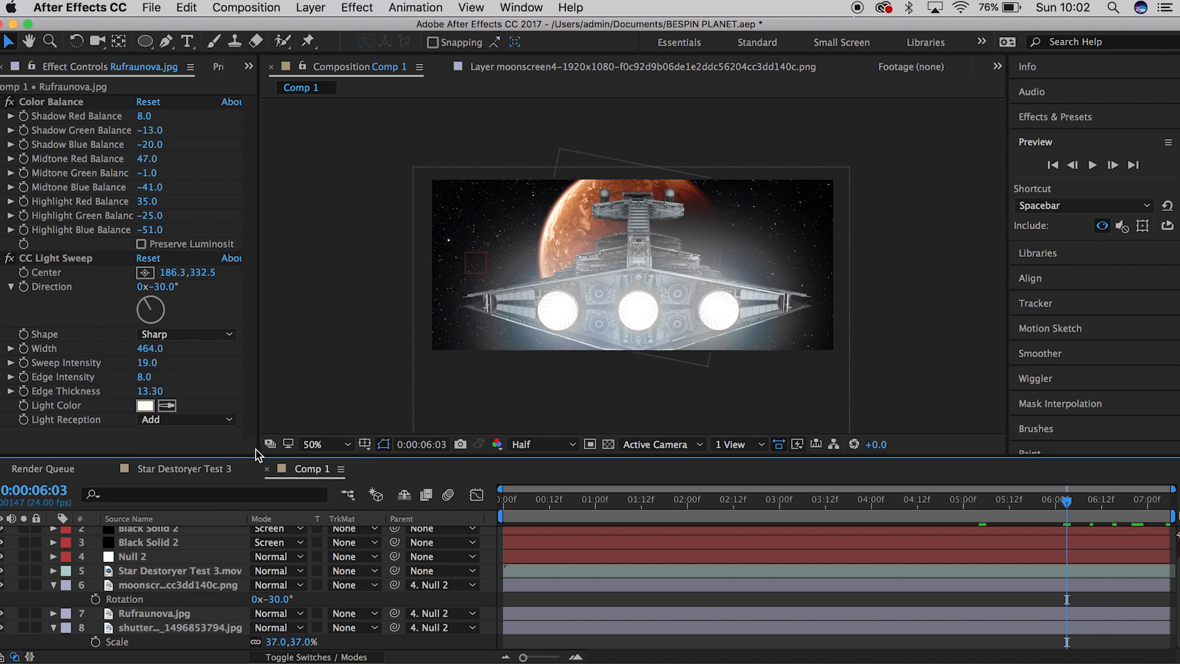
click(1121, 501)
drag(1121, 501, 1175, 499)
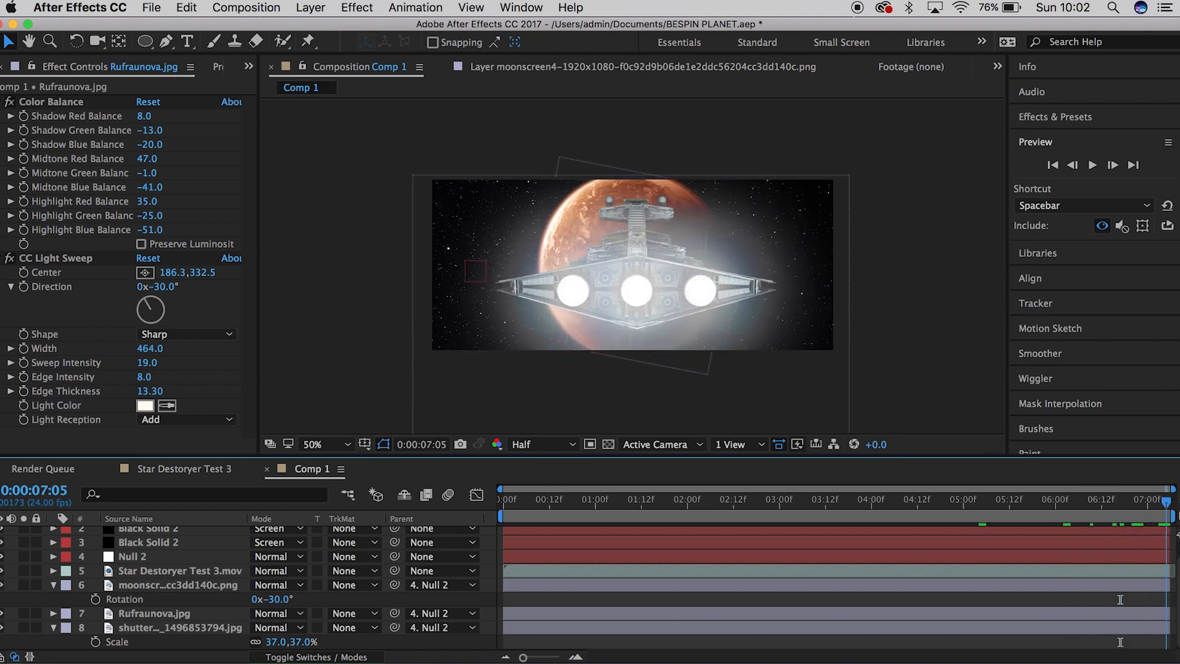
Step: Create a new adjustment layer above the topmost black solid
click(163, 571)
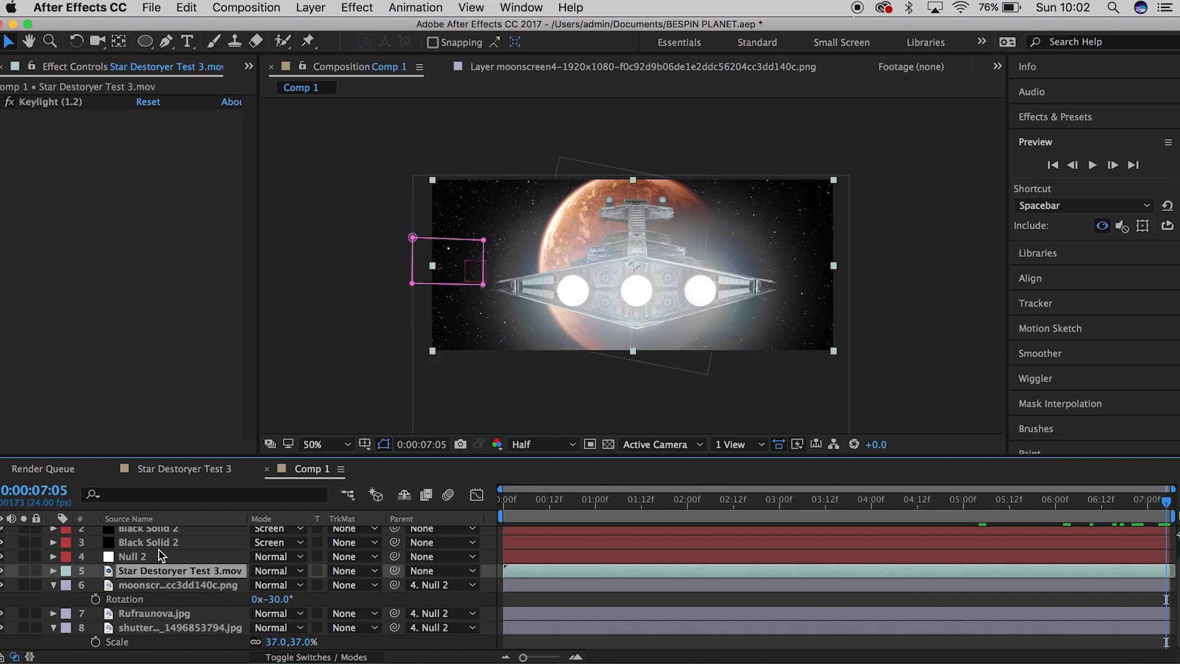
scroll(161, 556, up, 1)
click(167, 537)
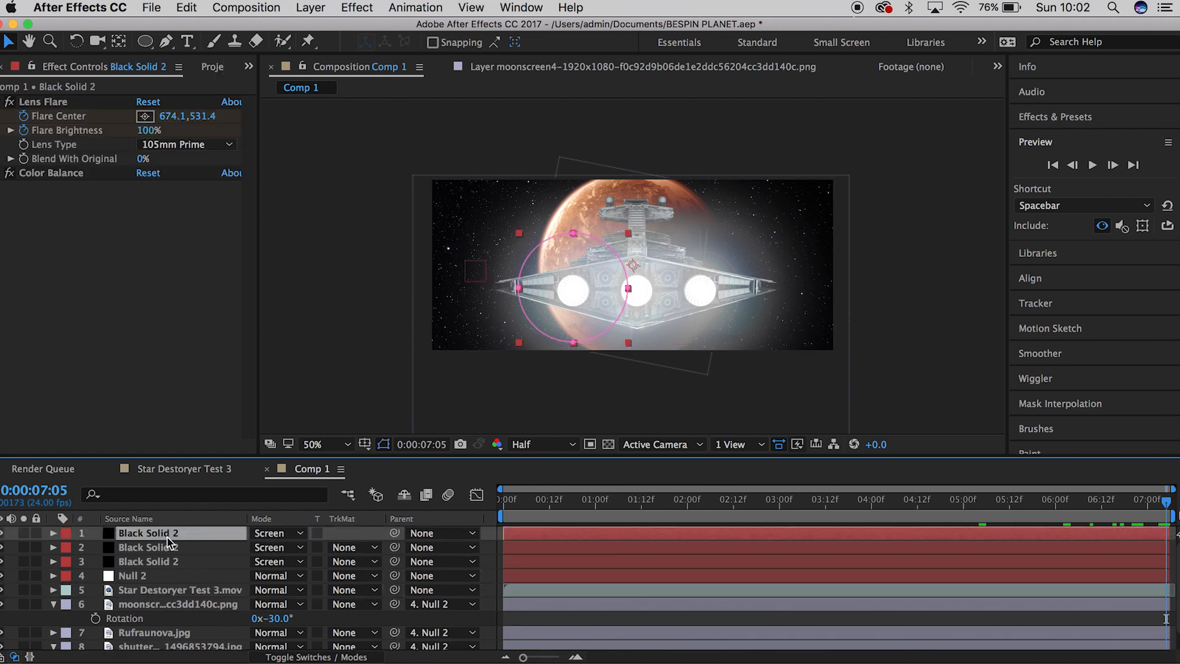
click(347, 3)
click(317, 7)
click(324, 11)
mouse_move(348, 31)
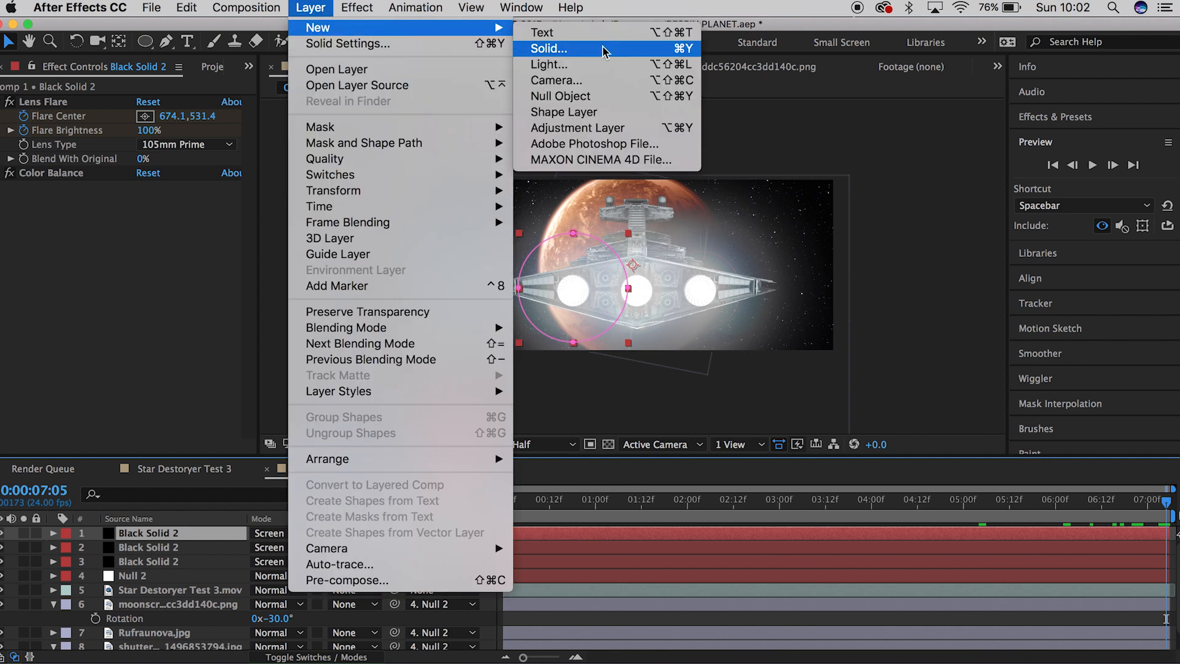
click(603, 124)
Step: Apply the Turbulent Displace effect to the new adjustment layer
click(357, 6)
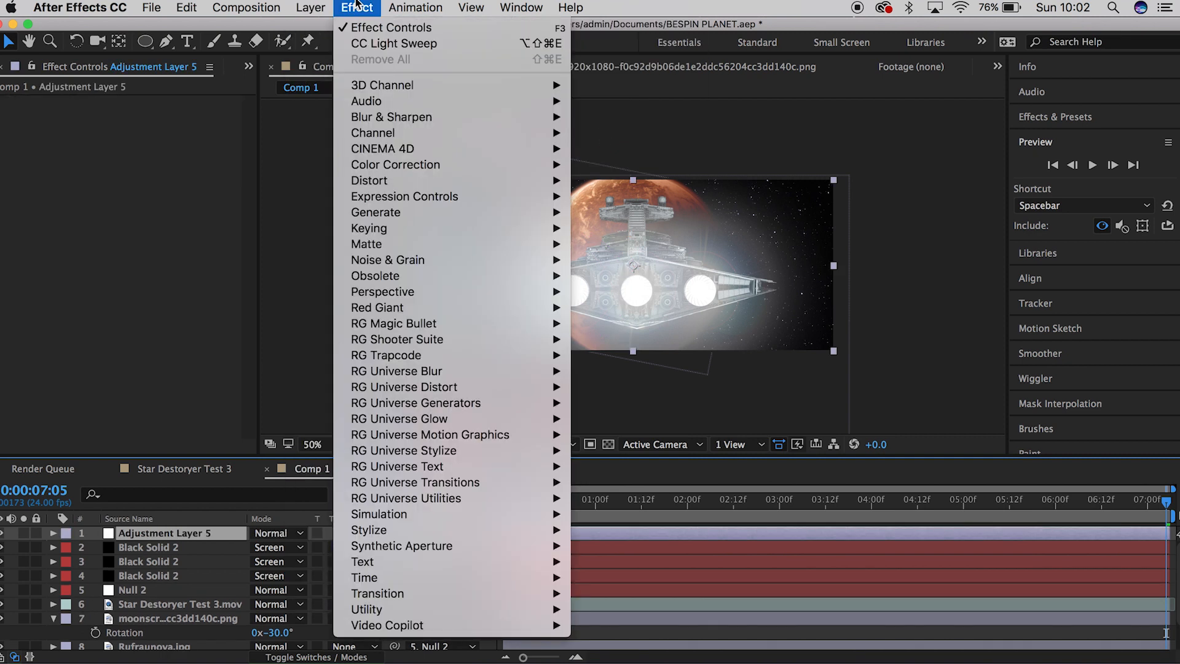
click(356, 6)
click(356, 6)
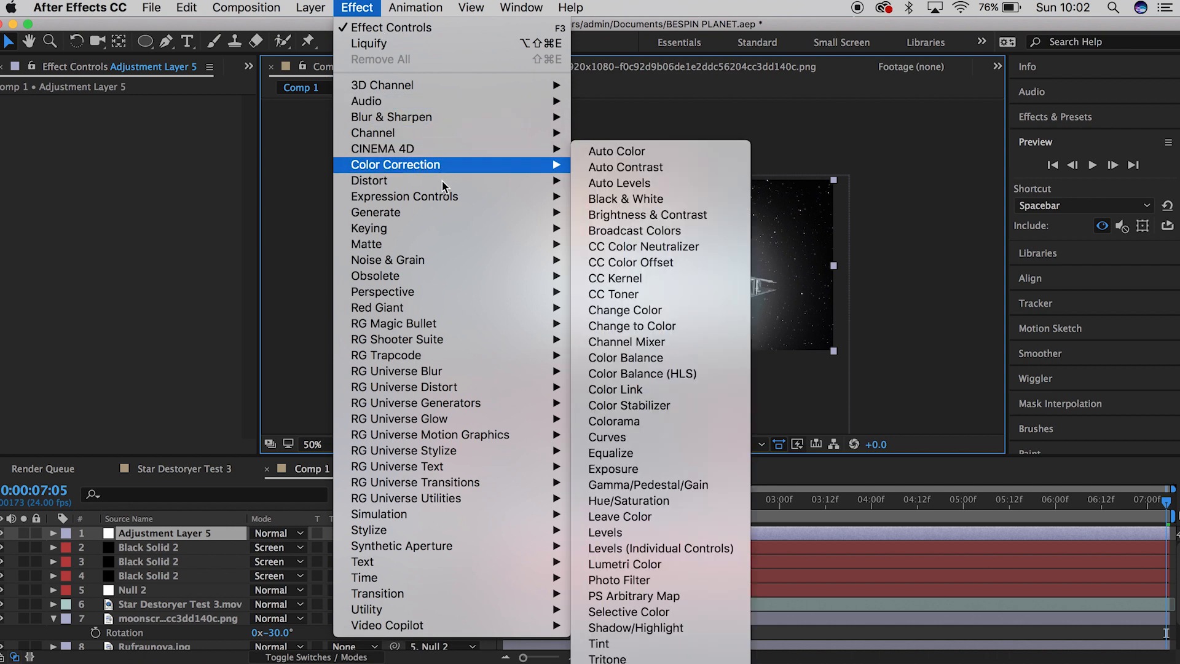
mouse_move(443, 180)
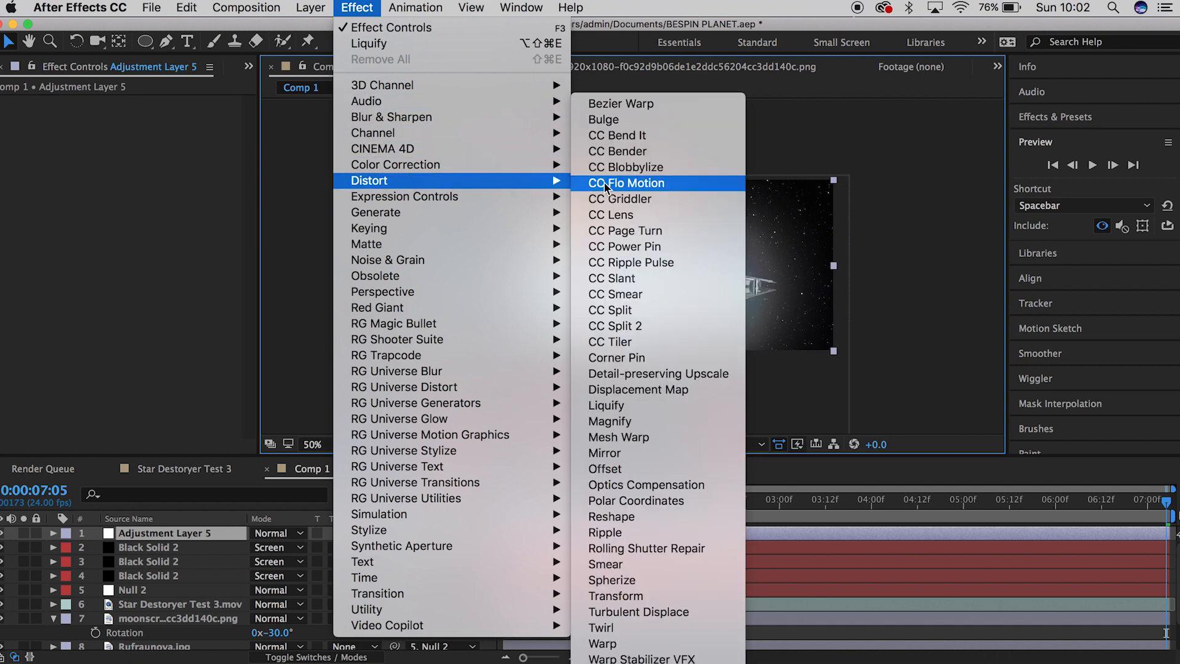
click(666, 614)
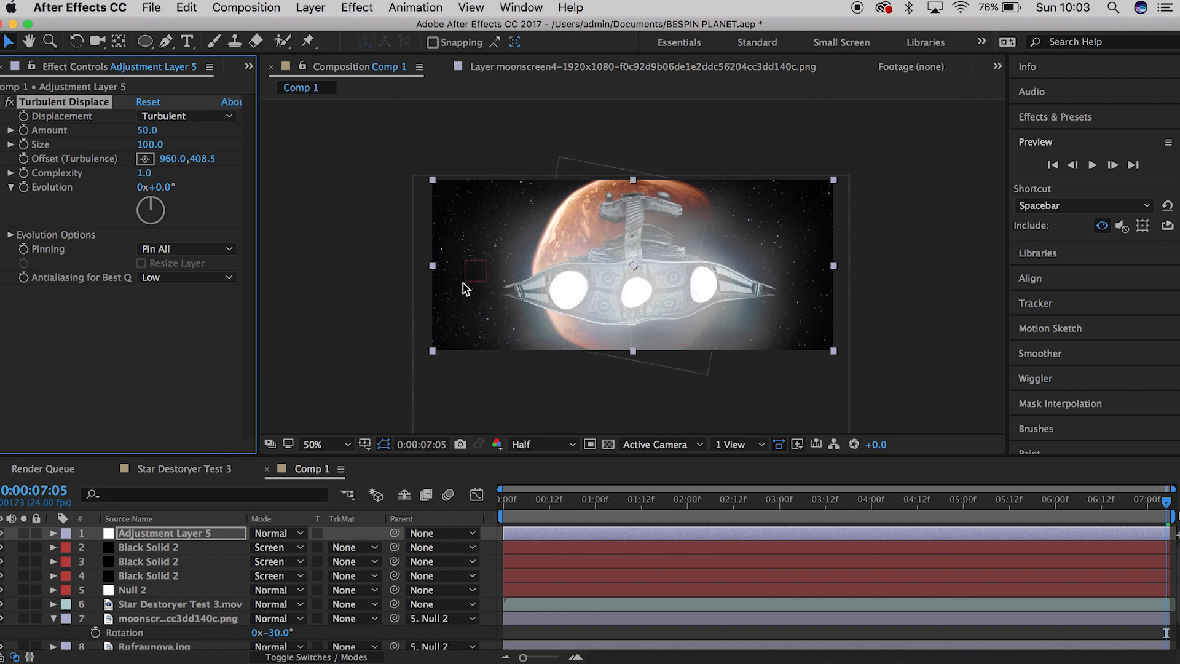
Step: Set Turbulent Displace to an amount of 107, size 4 and complexity 1.4, keeping the Turbulent displacement type
key(period)
click(163, 116)
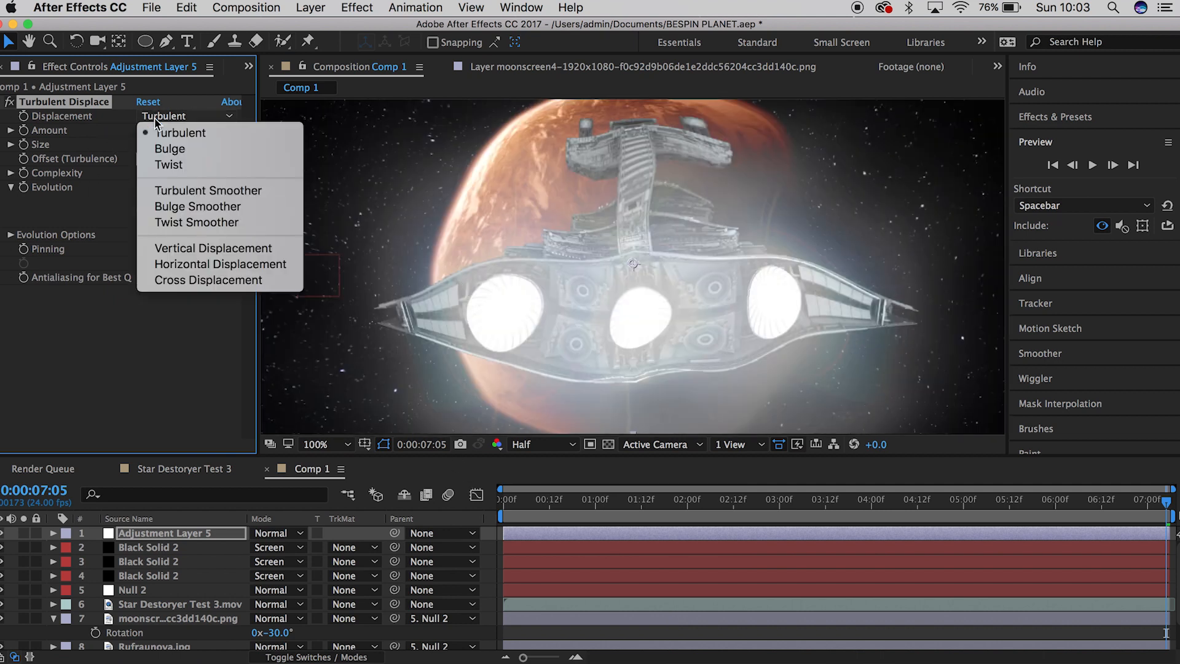
click(159, 122)
drag(145, 135, 68, 153)
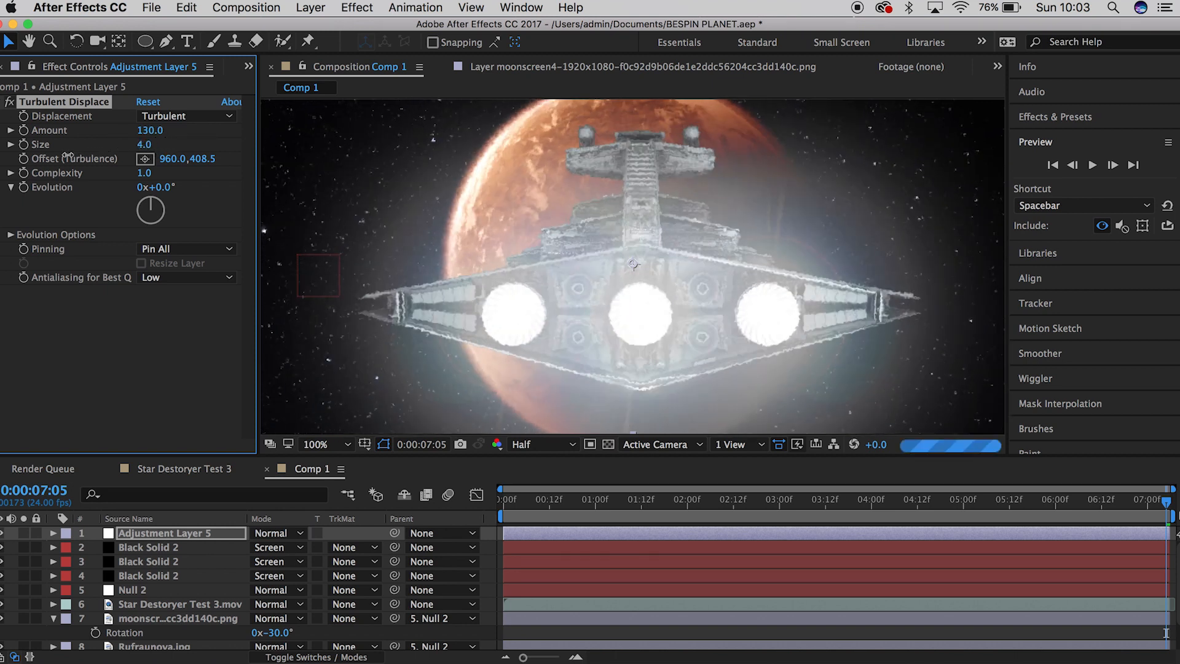
drag(150, 131, 178, 176)
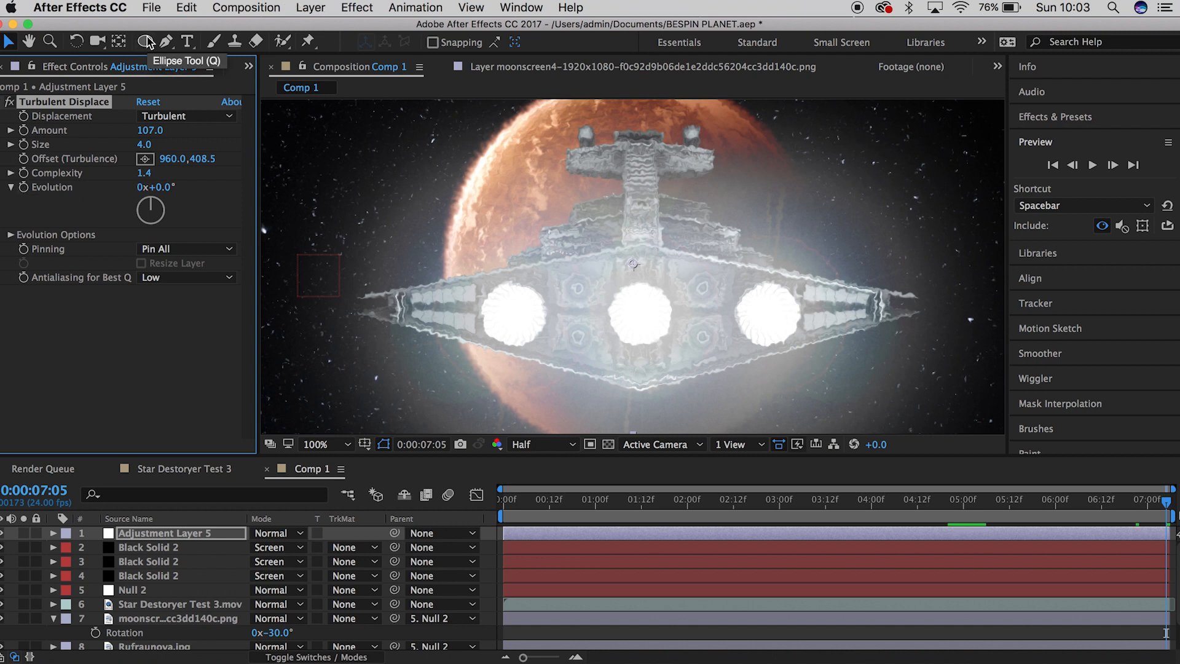
Step: Draw a closed Pen mask on the new adjustment layer around the glow of all three engines, notched inward between neighbouring engines
click(169, 42)
click(642, 255)
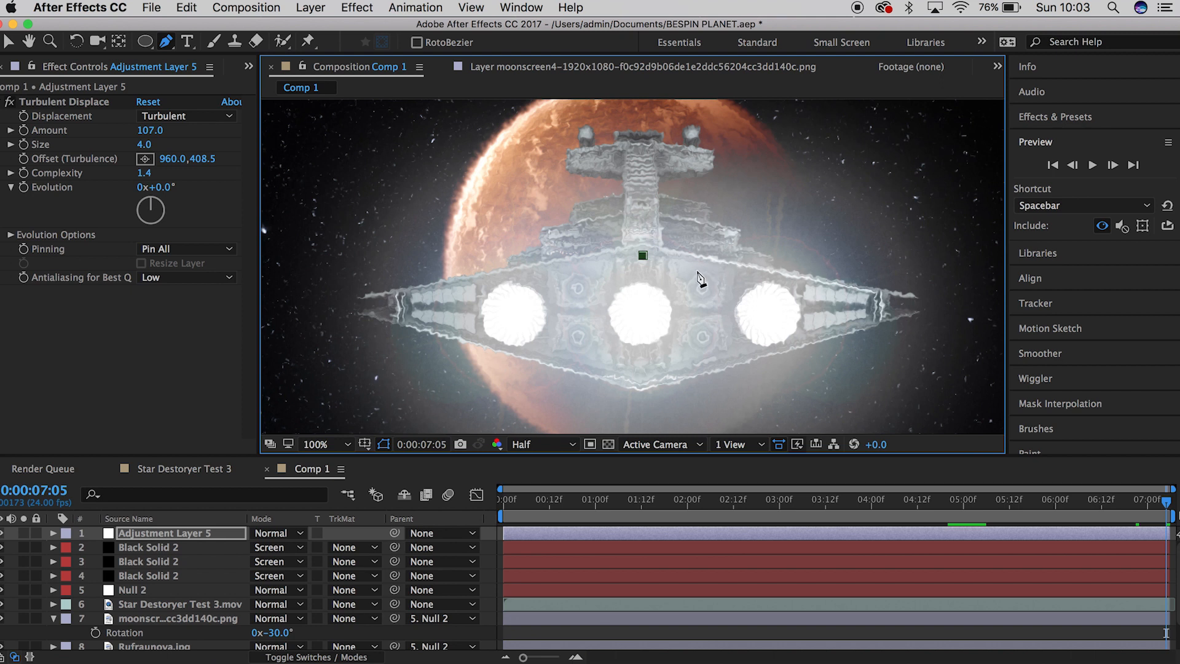
click(697, 270)
click(710, 290)
click(734, 260)
click(784, 255)
click(822, 275)
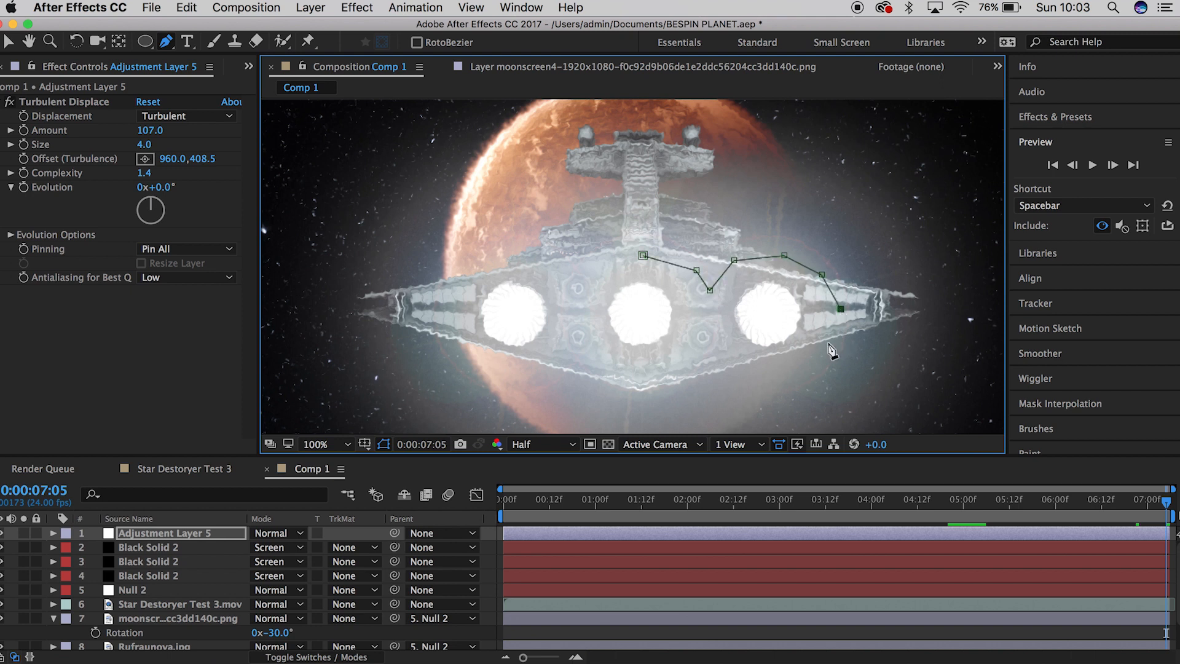
click(751, 384)
click(720, 364)
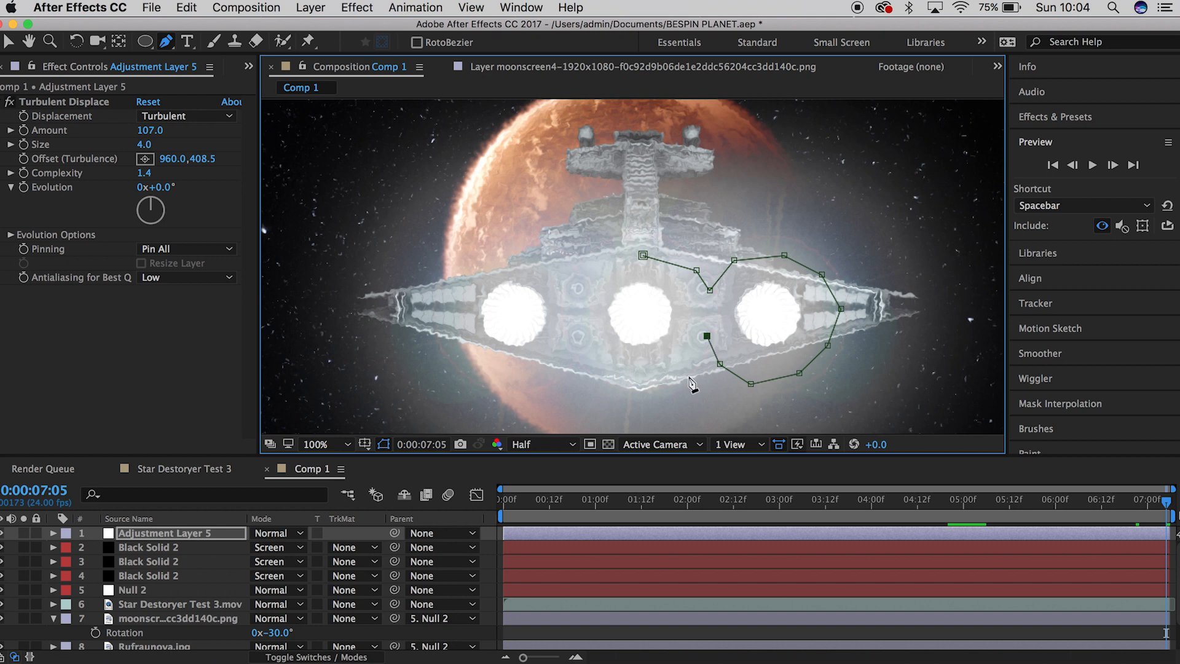
click(688, 374)
click(666, 388)
click(625, 394)
click(589, 380)
click(579, 350)
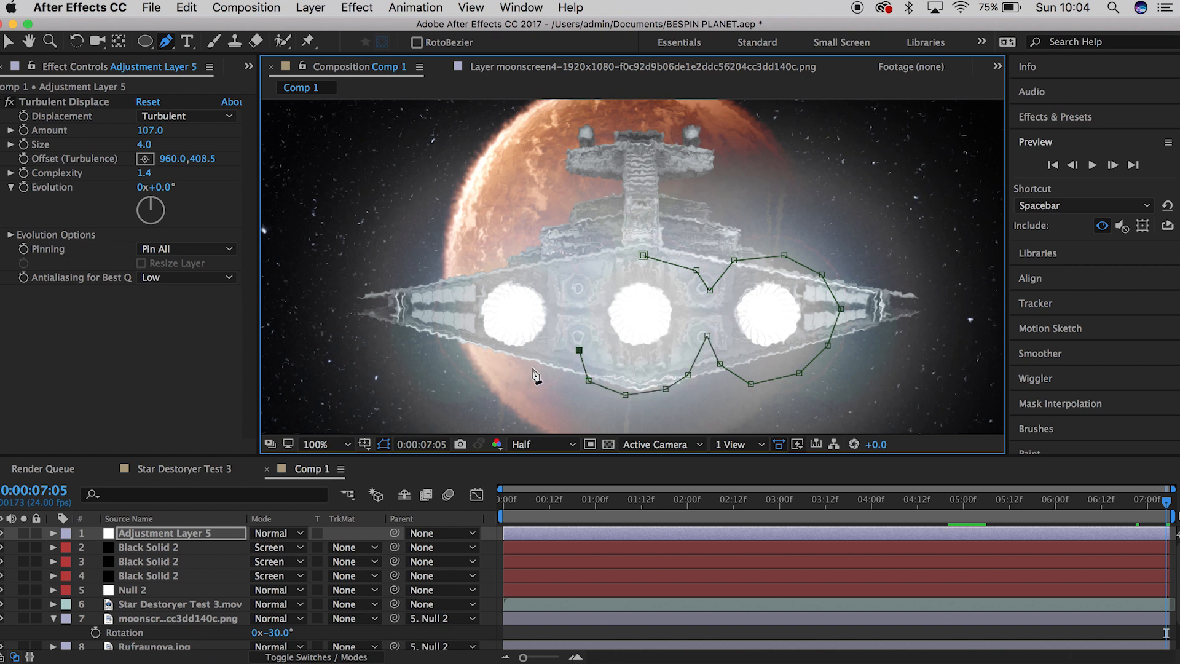
click(532, 366)
click(492, 362)
click(455, 335)
click(451, 299)
click(465, 257)
click(501, 253)
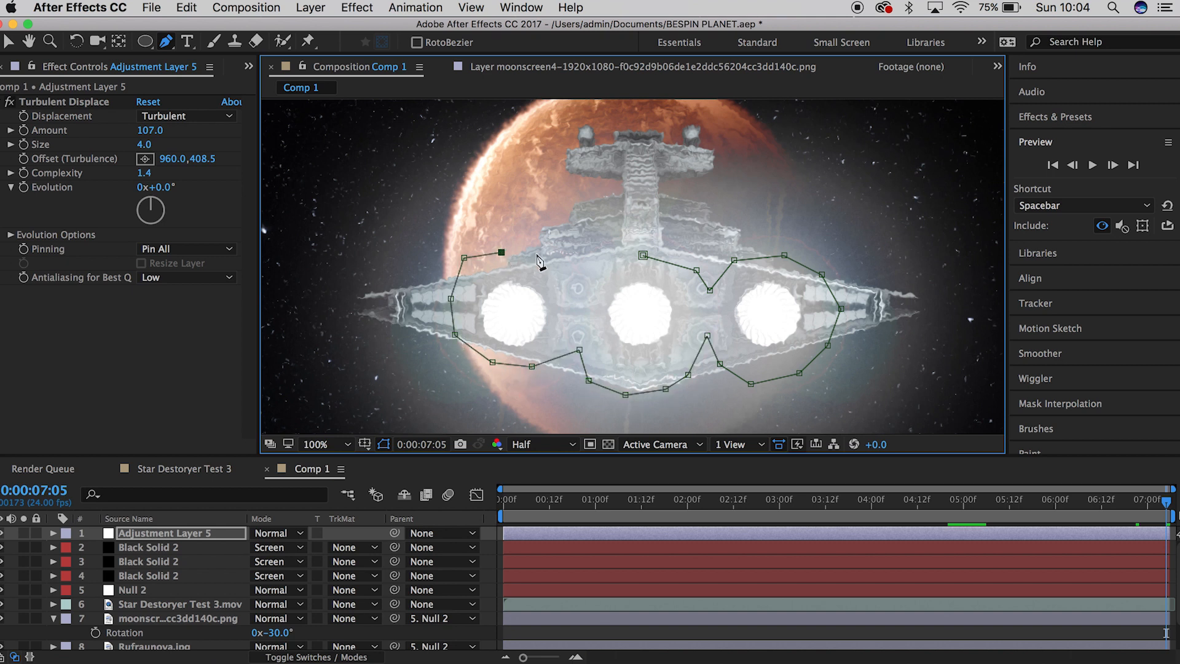
click(548, 254)
click(579, 273)
click(583, 289)
click(608, 264)
click(642, 255)
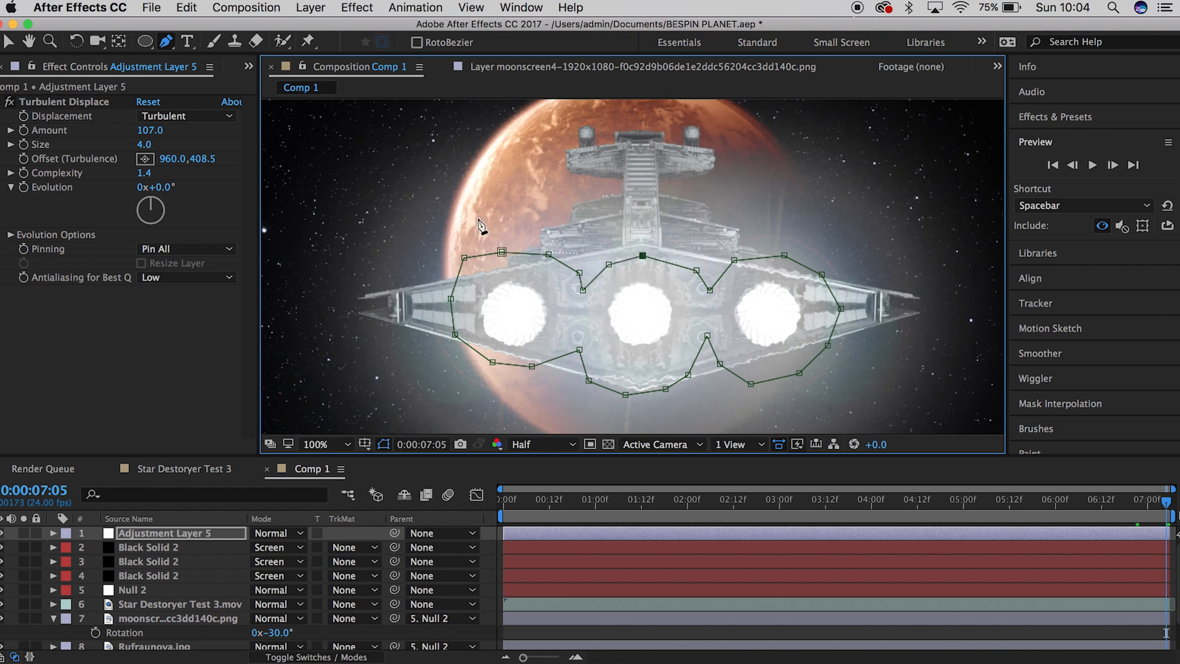
Step: Set the feather of the adjustment layer's engine mask to 398 pixels
key(m)
key(m)
drag(287, 576, 592, 544)
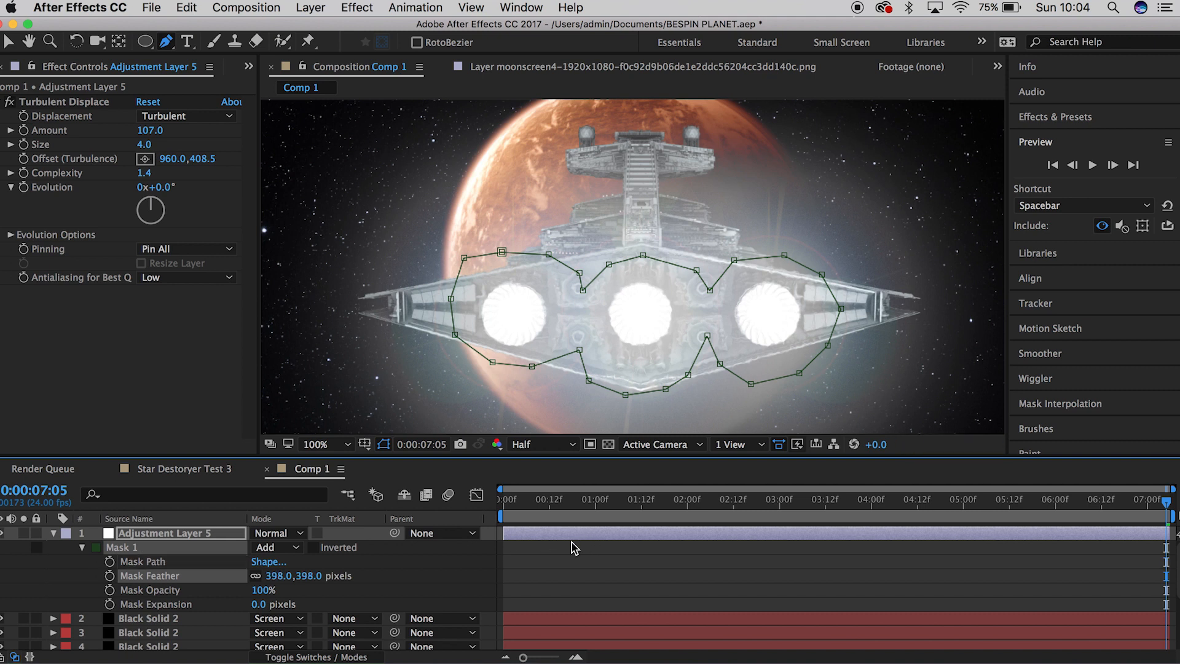
Step: Start keyframing the engine mask's path and expansion at 0:00:07:05
click(109, 562)
click(1055, 511)
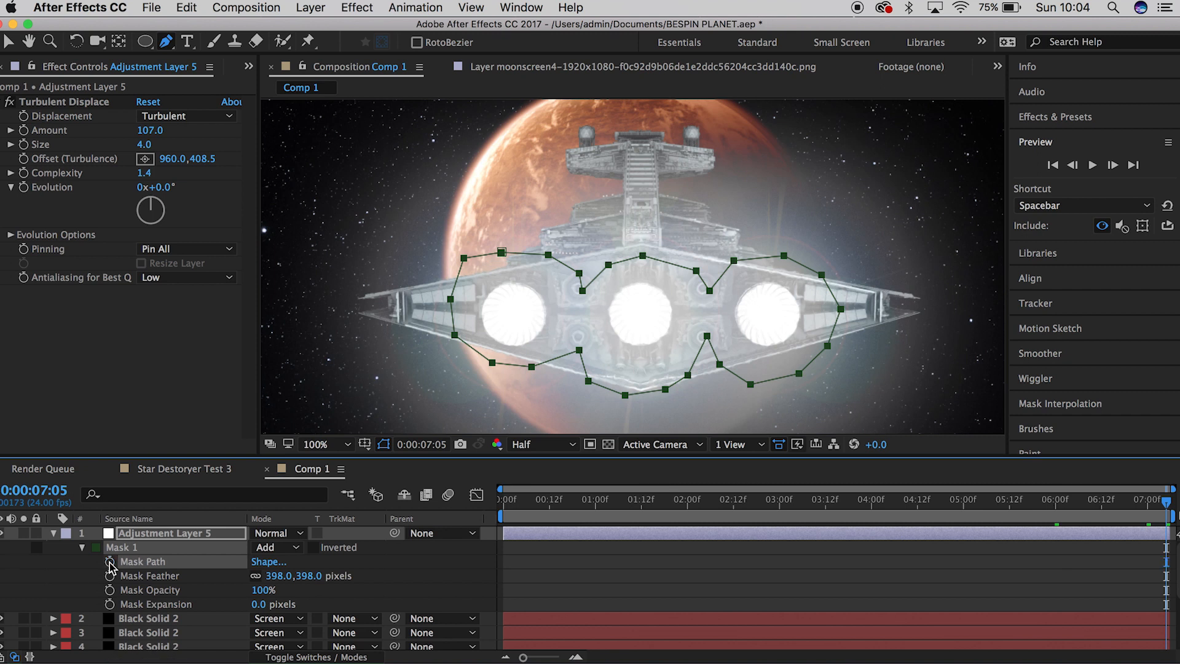
click(109, 605)
Step: At 0:00:06:00, move the whole mask down onto the engines and set its expansion to 132 pixels
click(1057, 503)
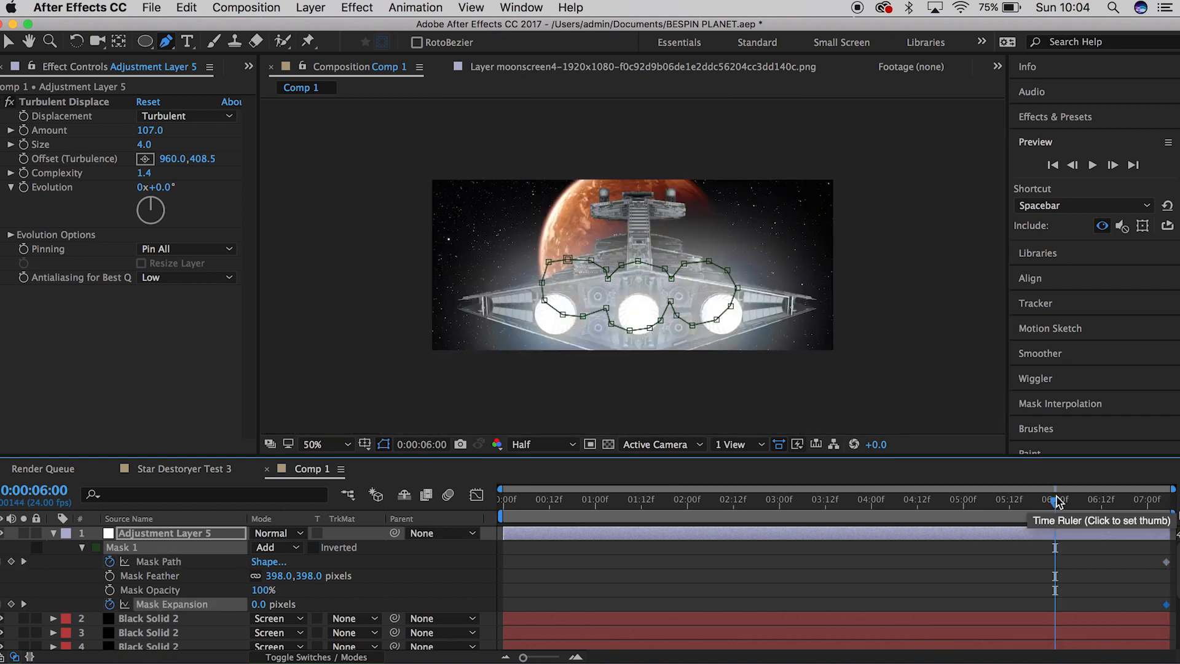
key(v)
click(158, 561)
drag(638, 262, 642, 285)
drag(258, 604, 339, 603)
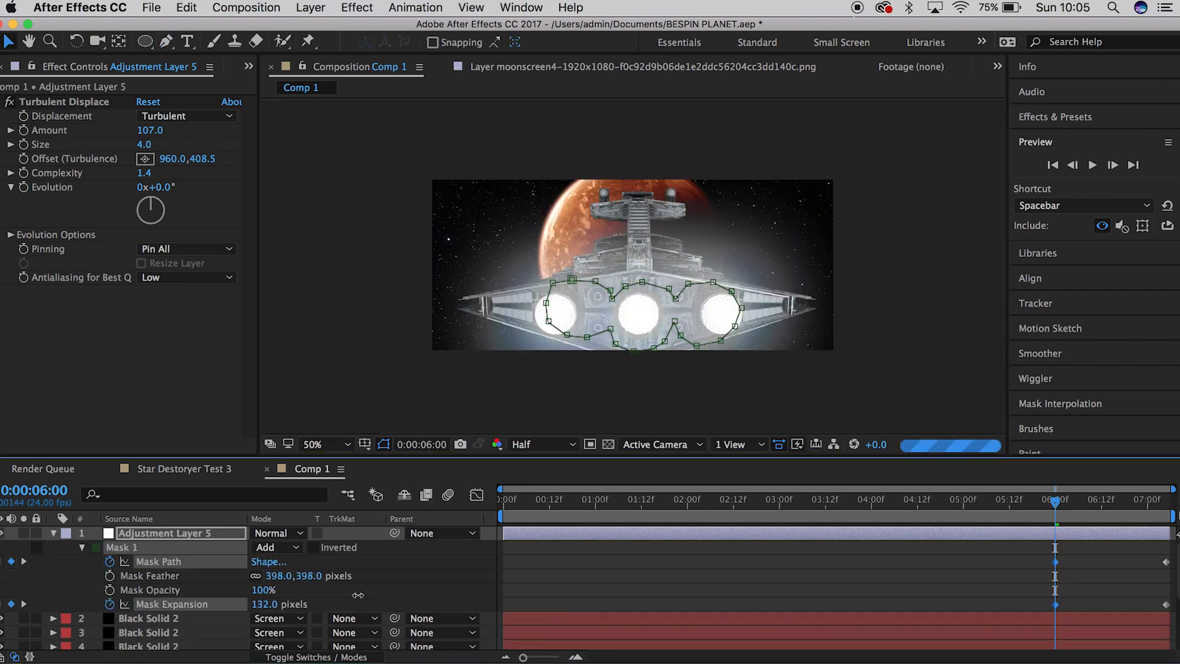
Step: Widen the mask at 0:00:06:00 by moving its outer points outward around the two outer engines
drag(546, 303, 525, 305)
drag(549, 322, 560, 347)
drag(734, 326, 754, 328)
drag(742, 308, 757, 298)
drag(730, 291, 738, 289)
Step: At 0:00:05:03, reshape the mask points so the outline follows the lower, more widely spaced engines
drag(1106, 502, 975, 503)
drag(611, 290, 484, 336)
drag(611, 320, 592, 339)
drag(532, 366, 513, 373)
drag(598, 363, 585, 366)
drag(673, 335, 723, 307)
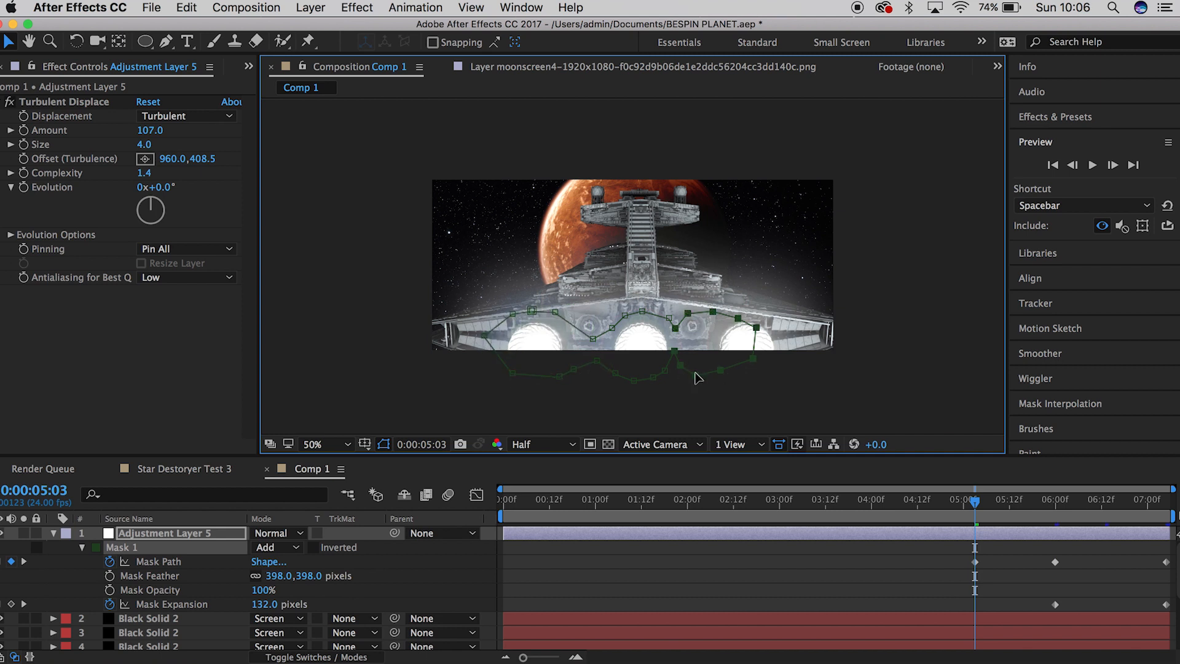
drag(721, 370, 754, 375)
drag(612, 328, 609, 325)
Step: At 0:00:04:15, move the whole mask path down with the engines below the frame
drag(974, 503, 929, 506)
click(159, 561)
drag(669, 318, 669, 344)
Step: Keyframe the mask opacity from 0% at 0:00:04:15 to 100% a few frames further on
click(109, 589)
drag(261, 589, 197, 589)
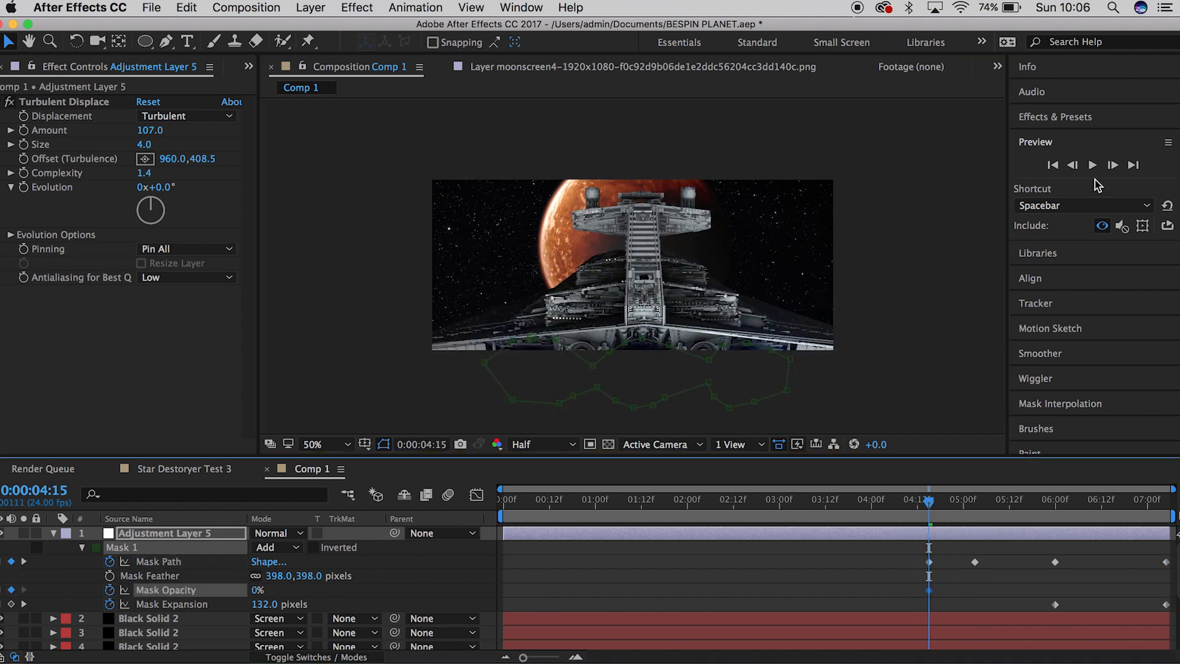
click(1112, 165)
click(1113, 165)
click(258, 590)
text(100)
key(Return)
Step: Preview the masked heat distortion from about 0:00:04:13
click(919, 507)
key(space)
click(922, 503)
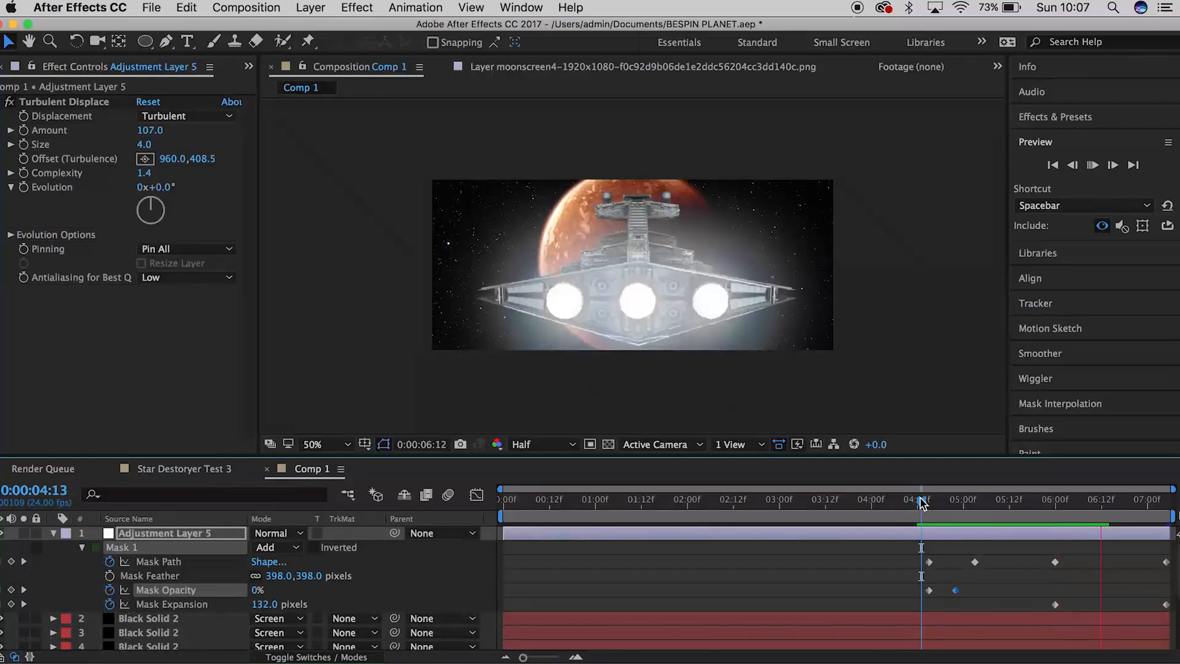
key(space)
Step: Reduce the Turbulent Displace amount to 55 and check the distortion from 0:00:05:00
click(357, 7)
click(682, 274)
click(148, 306)
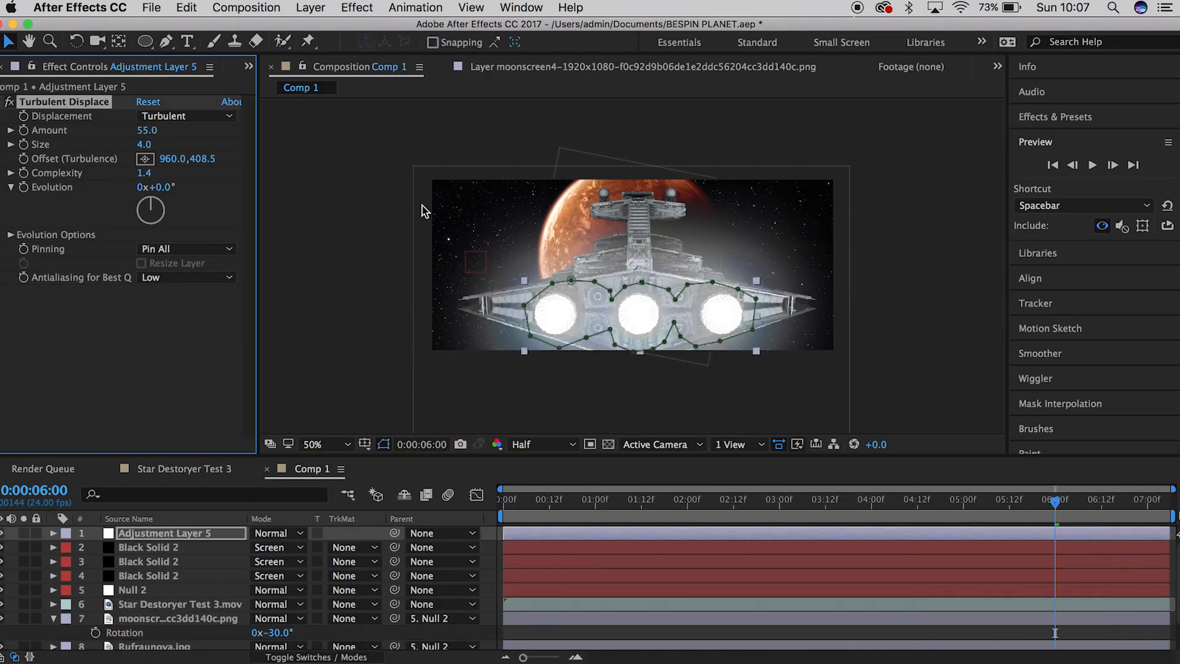
click(421, 211)
click(963, 505)
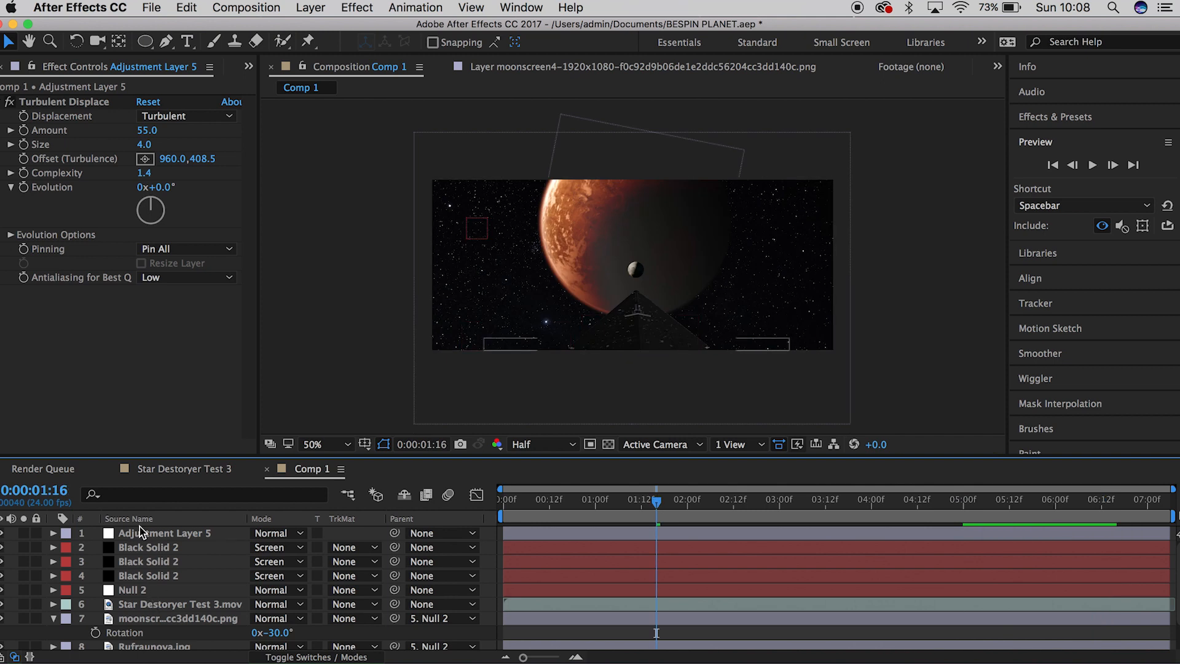
Step: Collapse the moon layer's properties, select the Rufraunova.jpg planet layer and collapse its Color Balance and CC Light Sweep settings
click(52, 619)
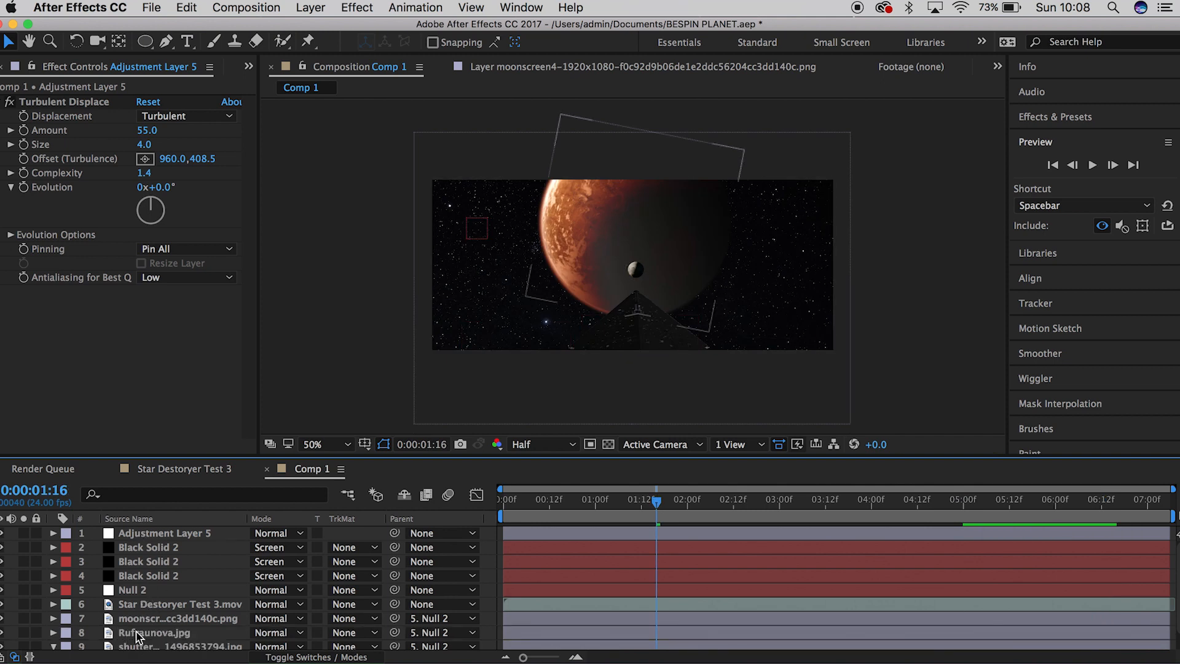
click(86, 633)
click(3, 102)
click(3, 117)
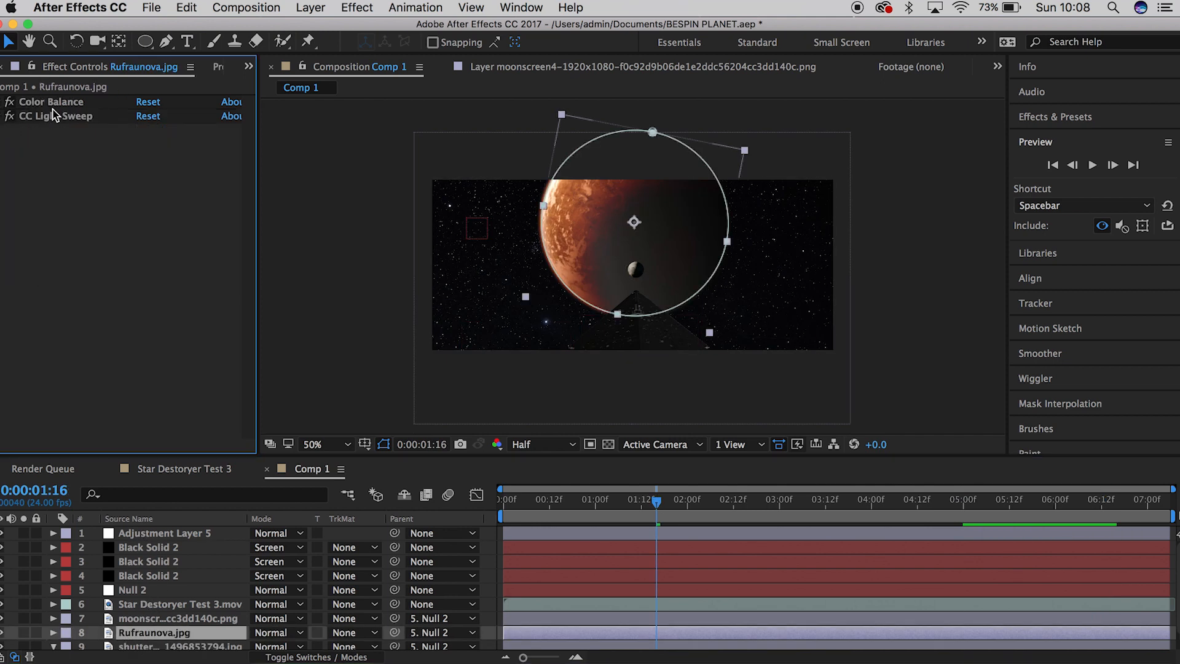
click(53, 116)
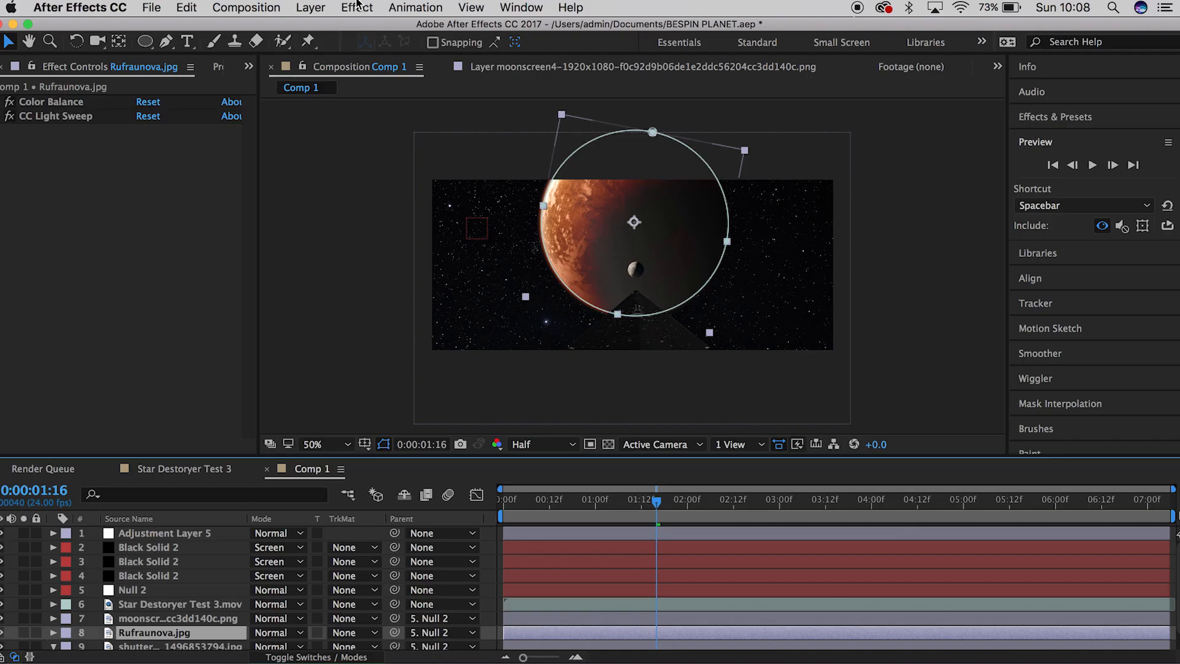
Step: Apply Curves to the planet layer and pull the RGB curve's shadows and lower midtones down to darken it
click(357, 7)
mouse_move(455, 165)
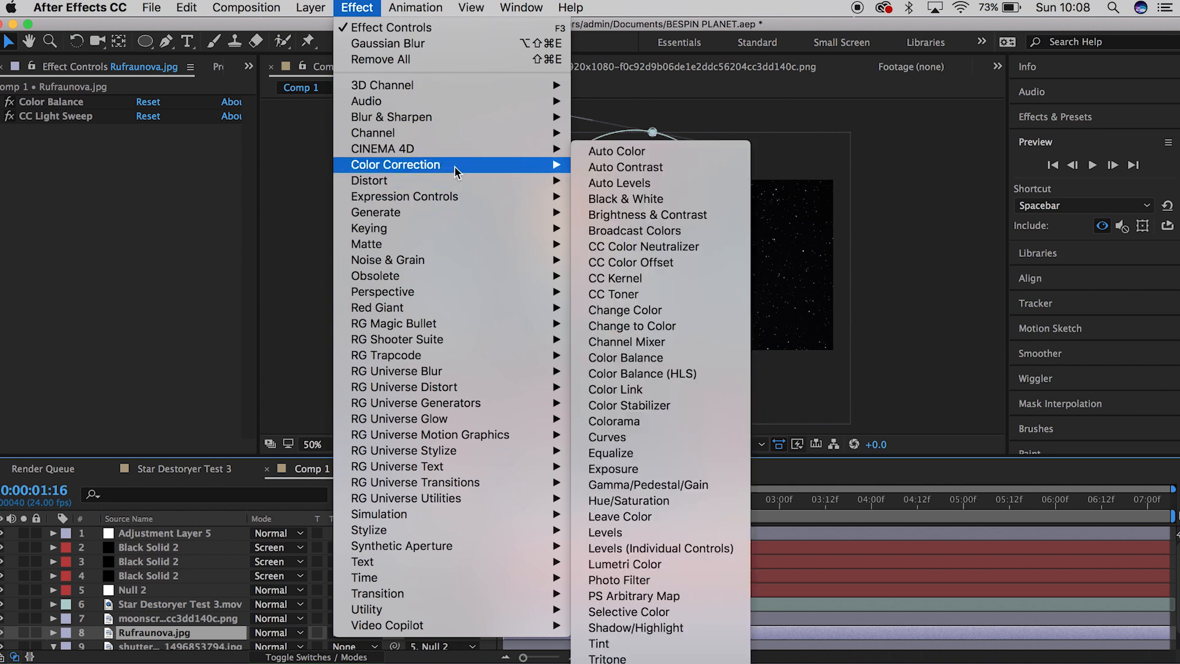
click(607, 437)
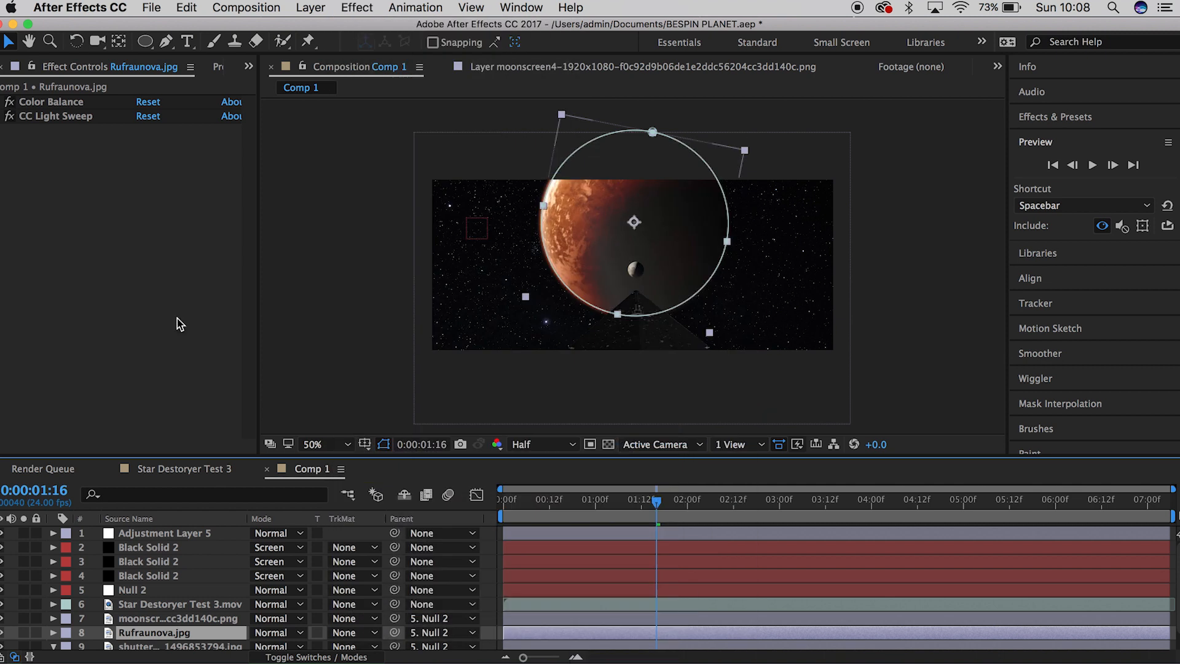
mouse_move(52, 370)
mouse_down()
mouse_move(61, 378)
mouse_move(99, 343)
mouse_up()
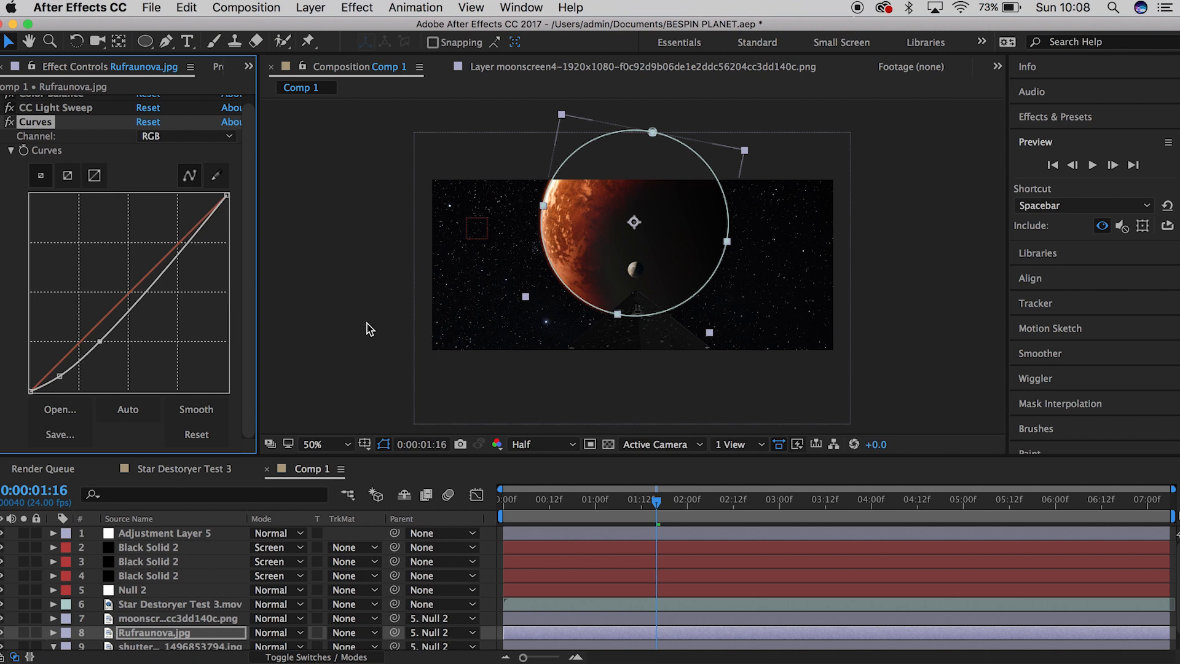
Step: Check the darkened planet at several points of the composition, ending at 0:00:06:14
click(745, 502)
click(894, 503)
click(1042, 501)
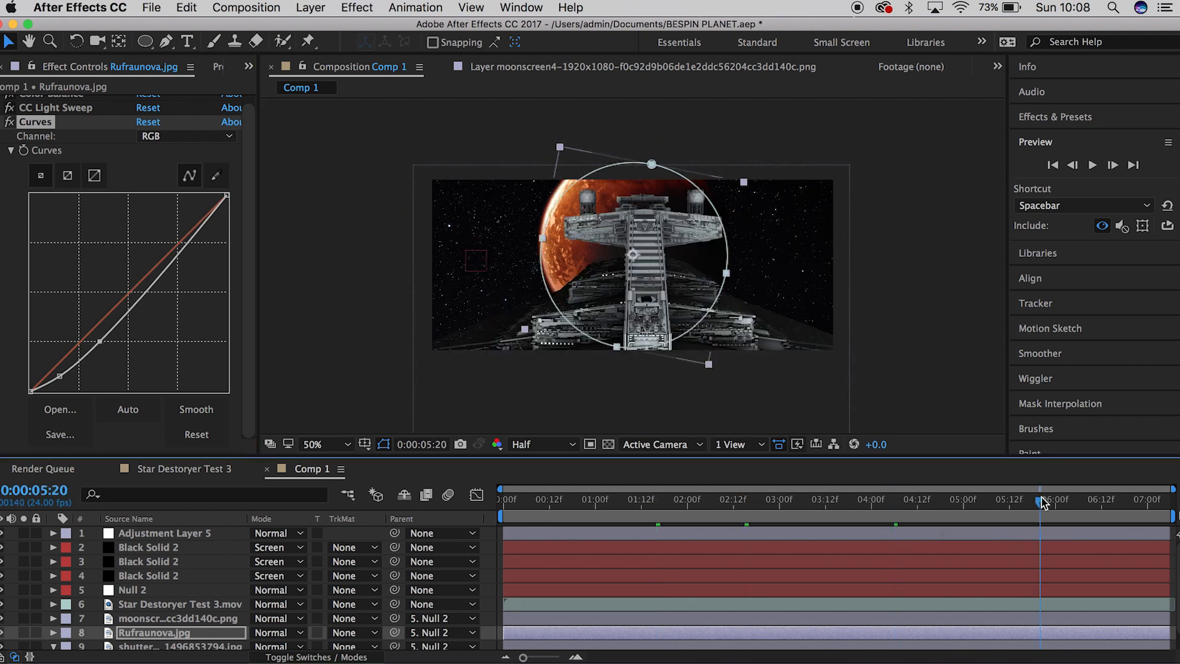
click(1110, 501)
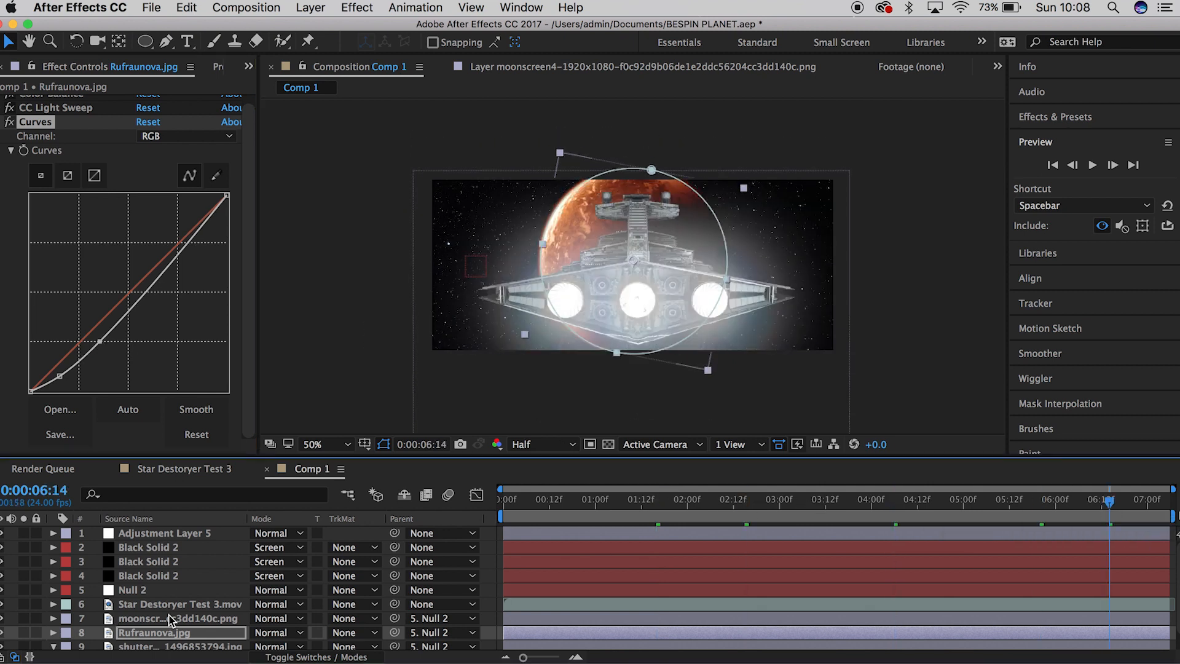
Step: Create a 1920 × 817 px solid directly above the shutterstock starfield layer, with its orange colour sampled from the planet
scroll(169, 619, down, 2)
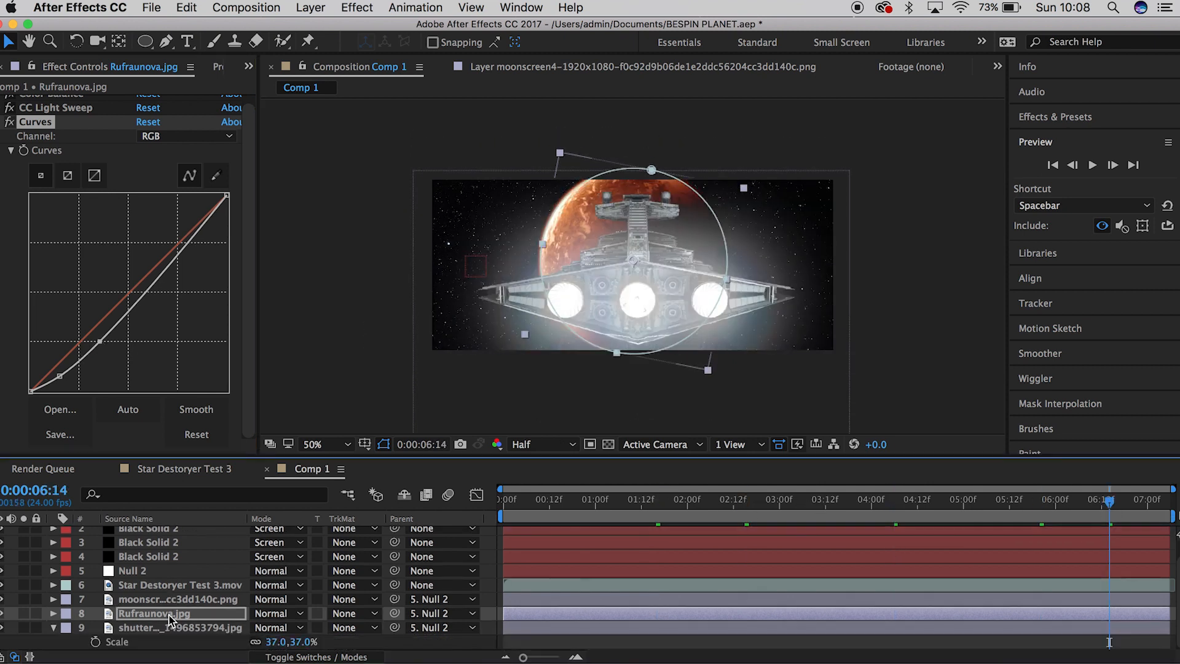
click(52, 629)
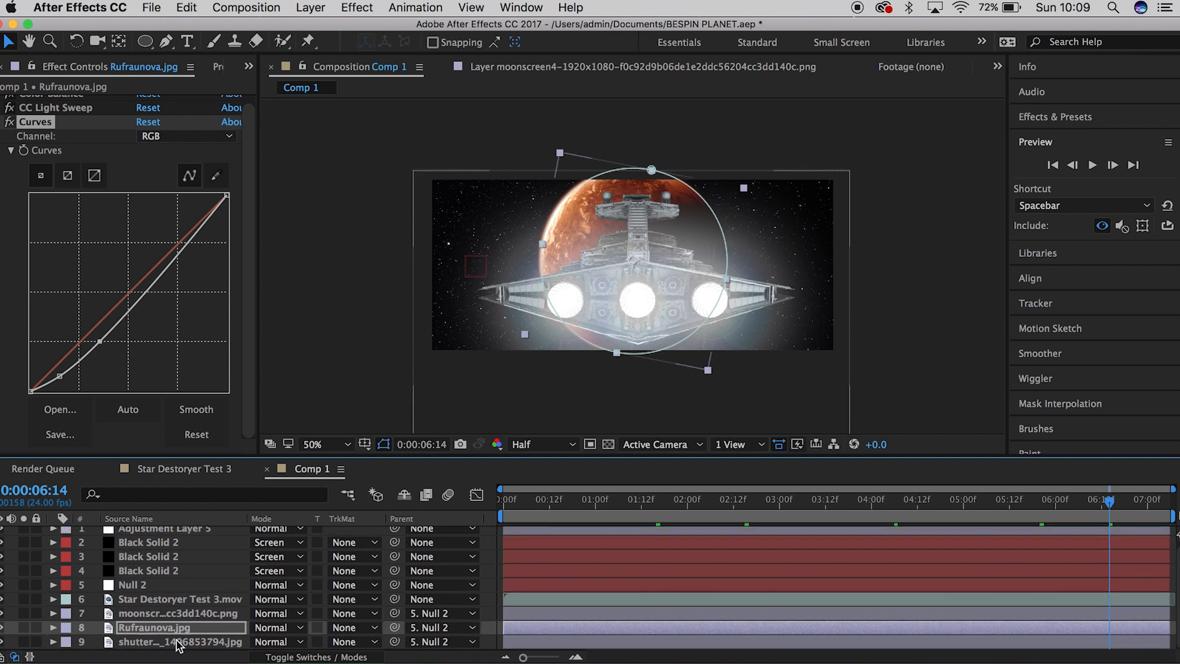
click(180, 641)
click(310, 8)
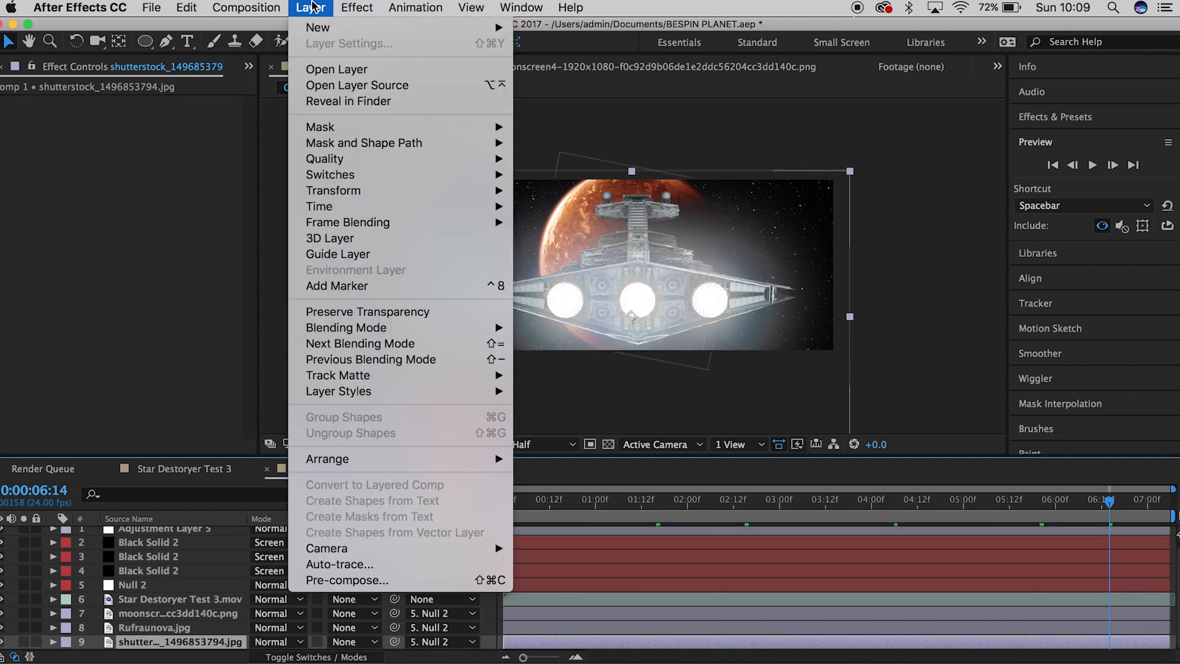
mouse_move(341, 28)
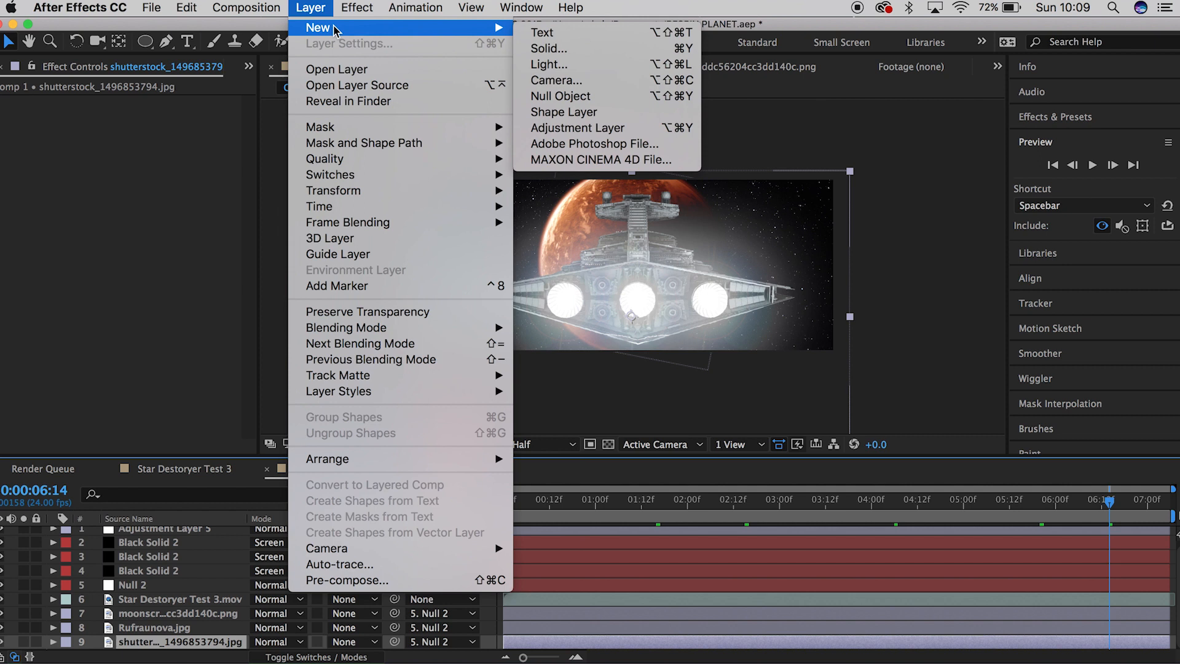
click(606, 50)
click(578, 215)
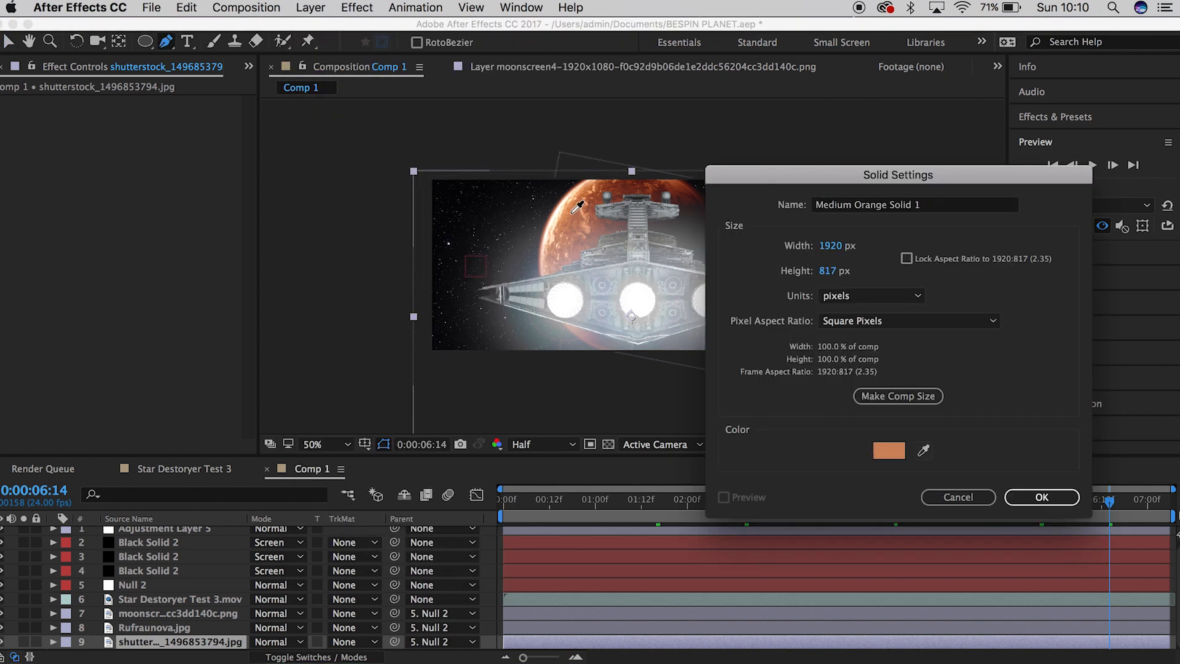
click(1045, 498)
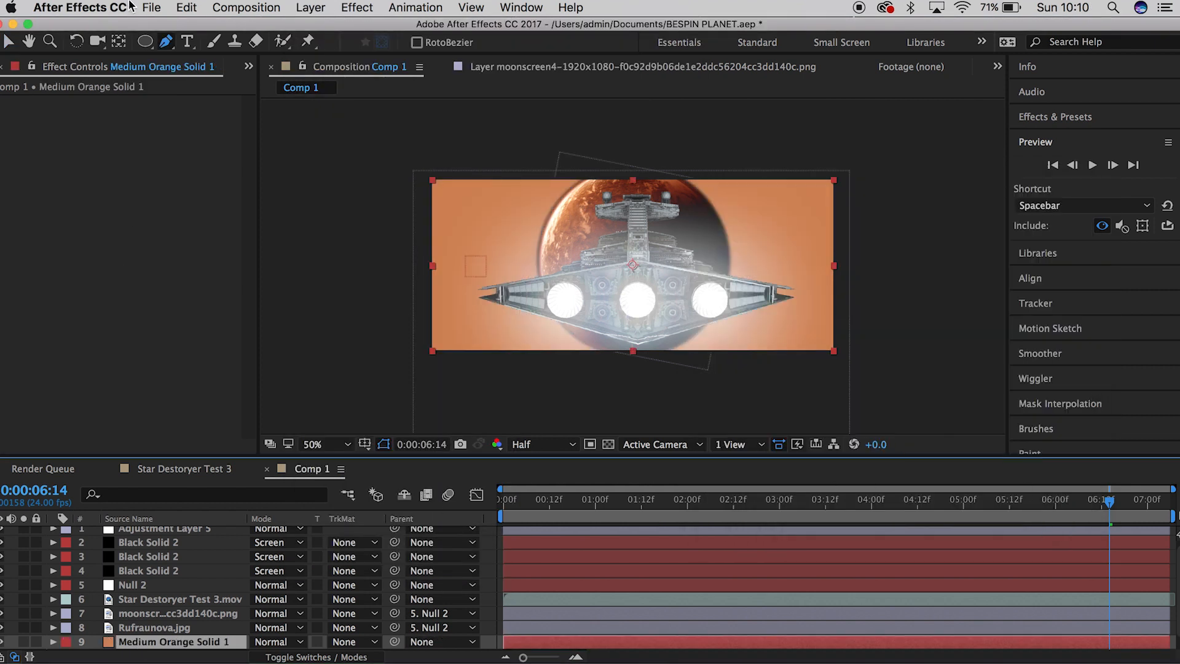
Step: Draw an elliptical mask around the planet on the orange solid, shift it into line with the planet and invert it
click(145, 41)
drag(503, 158, 728, 368)
click(8, 42)
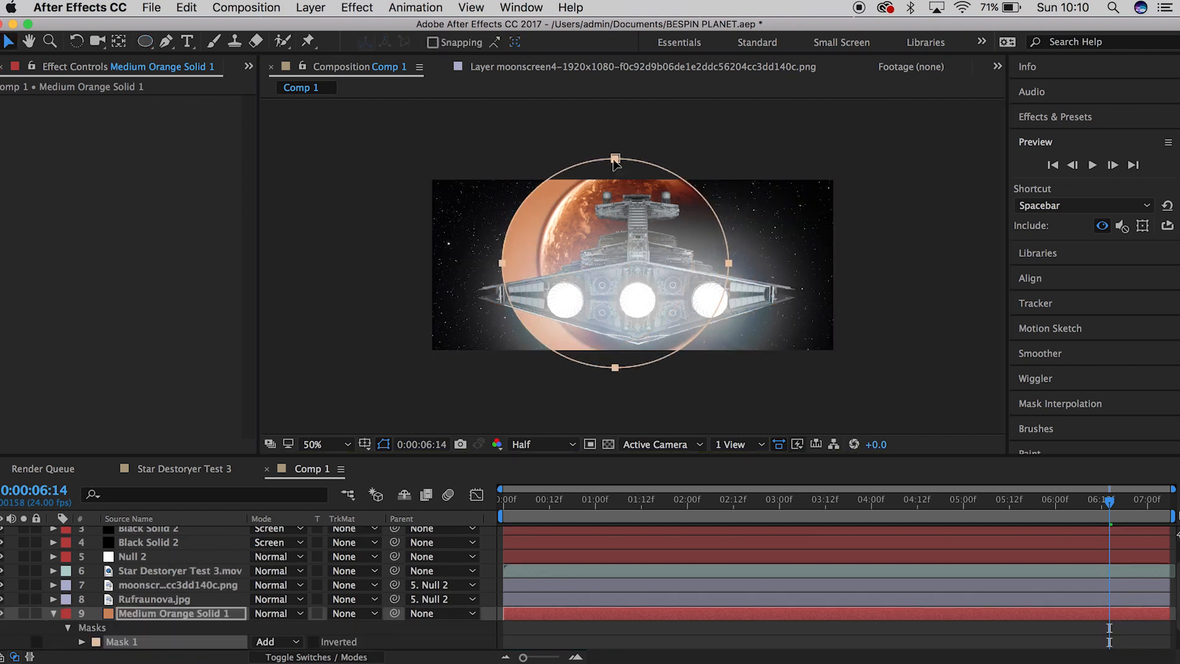
drag(615, 161, 634, 160)
click(315, 643)
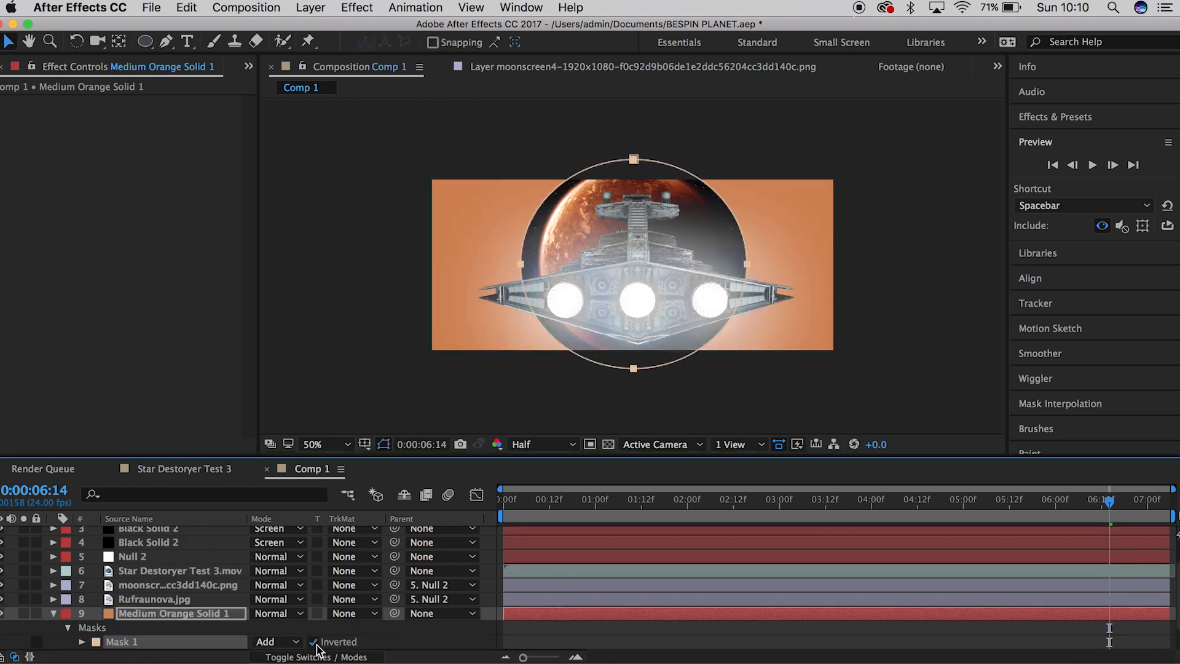
Step: Set the orange solid's blending mode to Soft Light
key(u)
click(267, 628)
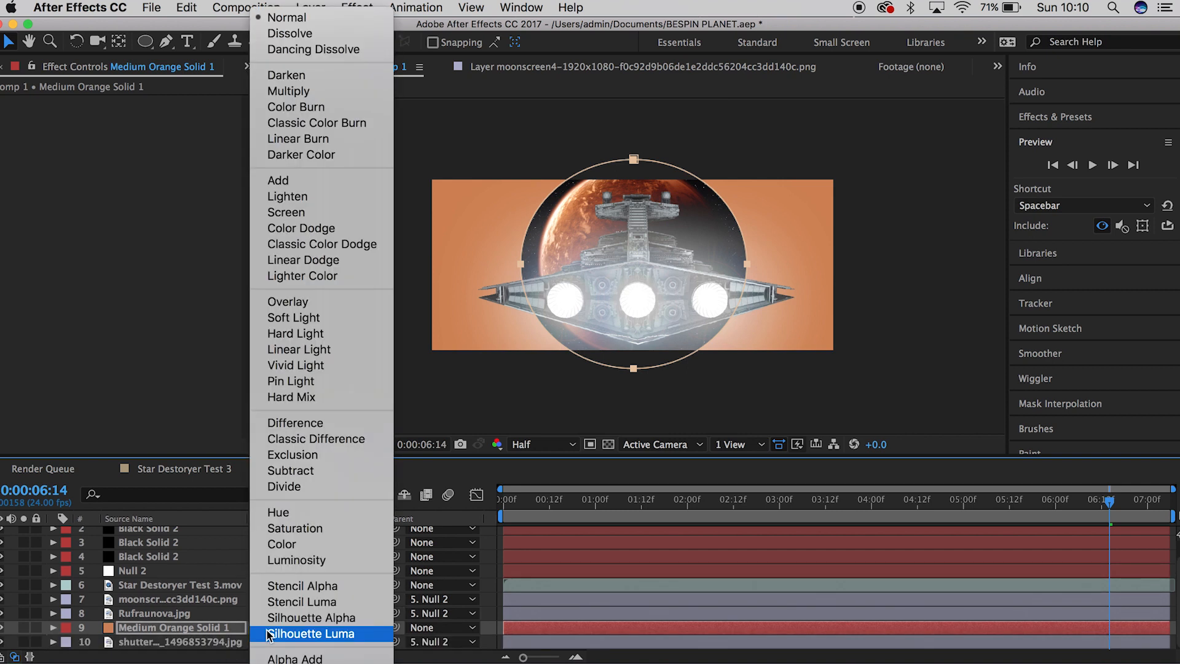
click(310, 318)
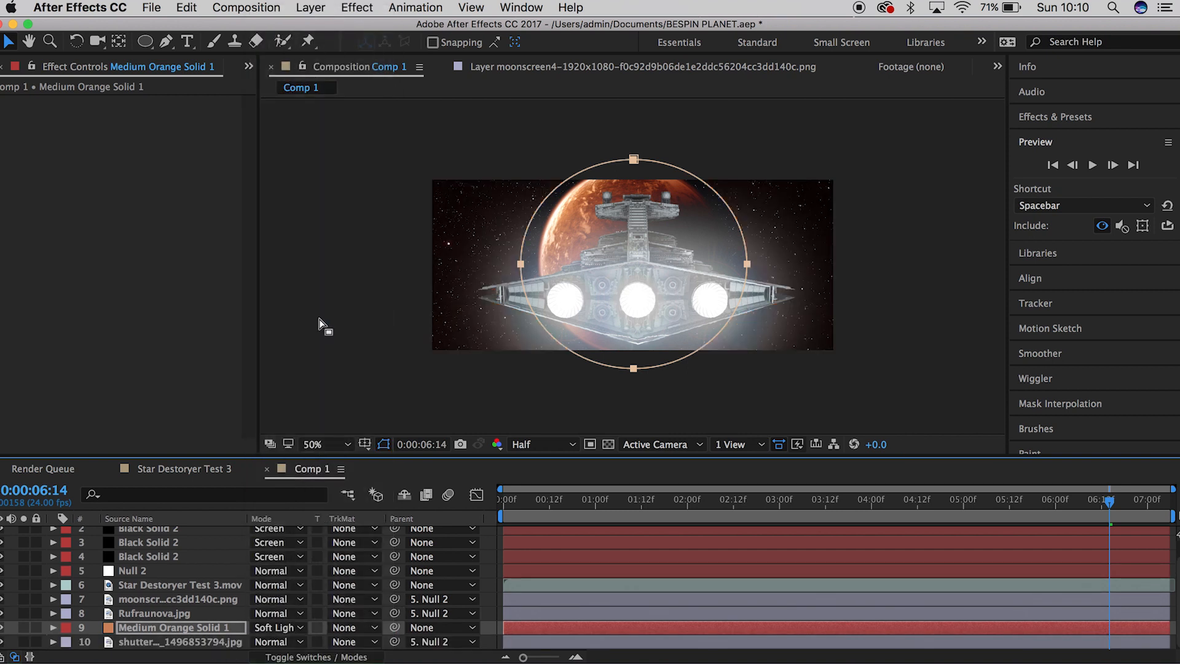
Step: Set the feather of the orange solid's elliptical mask to 400 pixels
key(m)
key(m)
key(m)
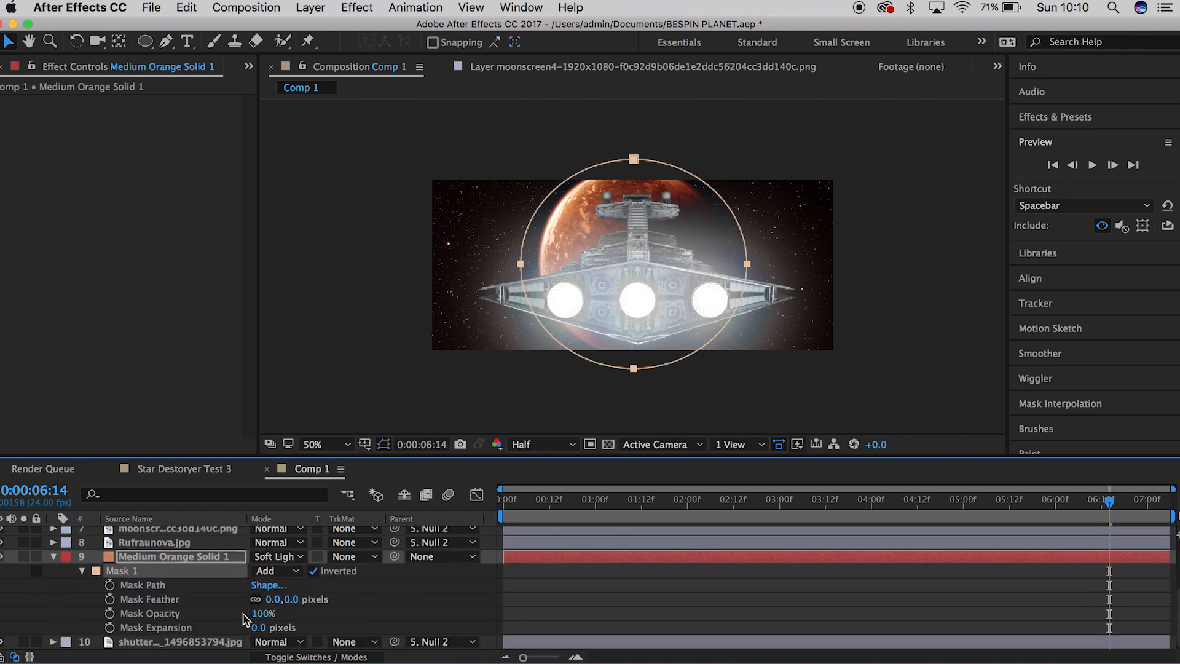
click(272, 601)
text(400)
key(Return)
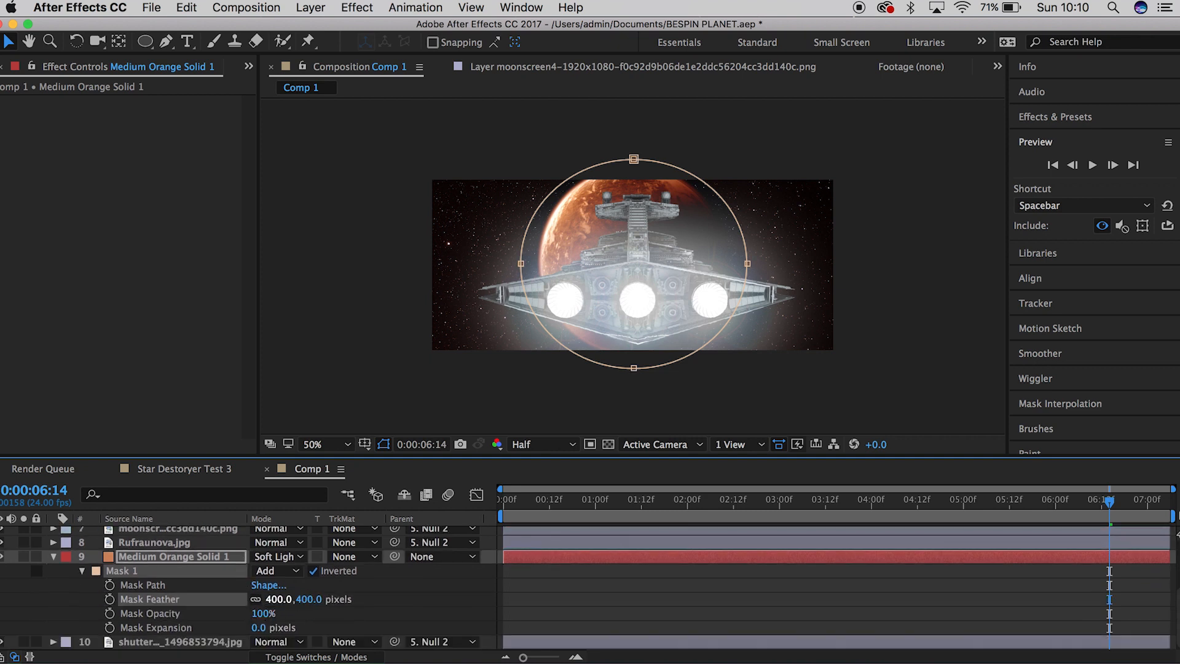
Step: Add a Curves effect to the Star Destroyer layer at 0:00:02:22
click(914, 519)
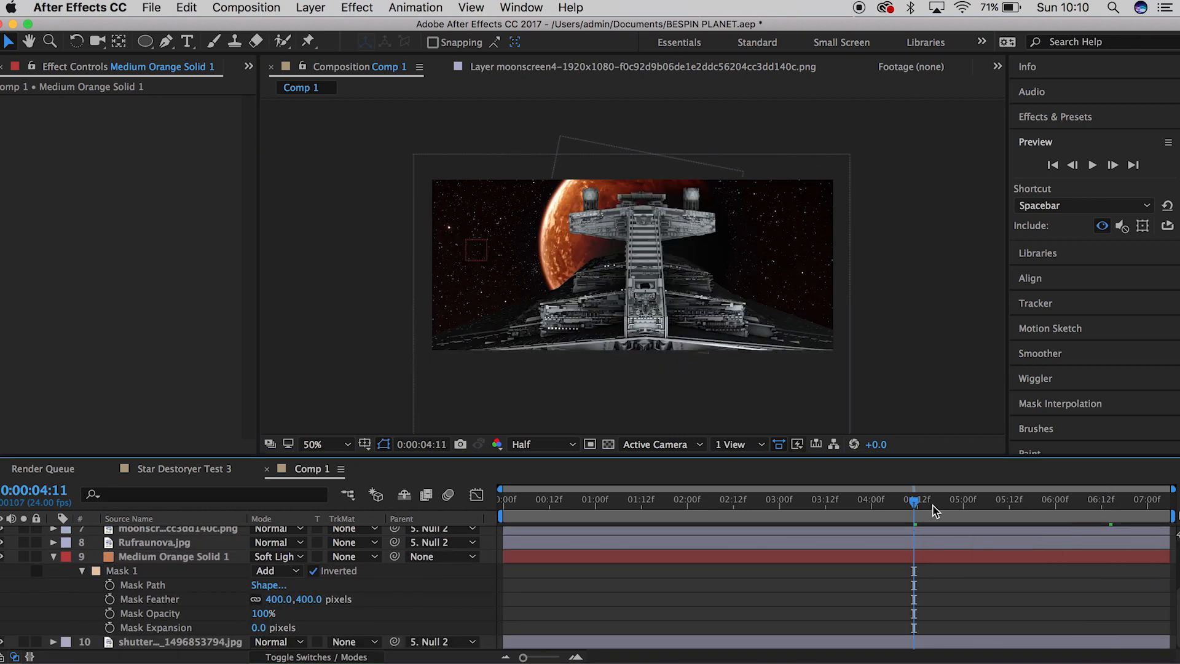
click(1113, 502)
click(773, 504)
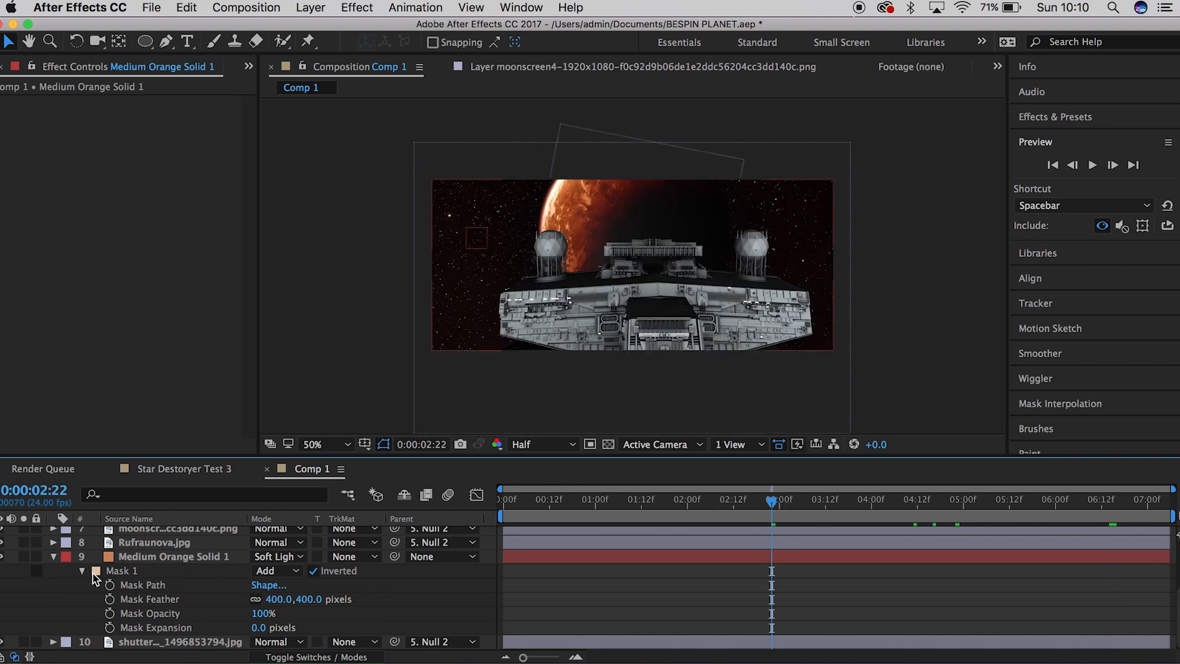
click(52, 557)
scroll(203, 553, up, 1)
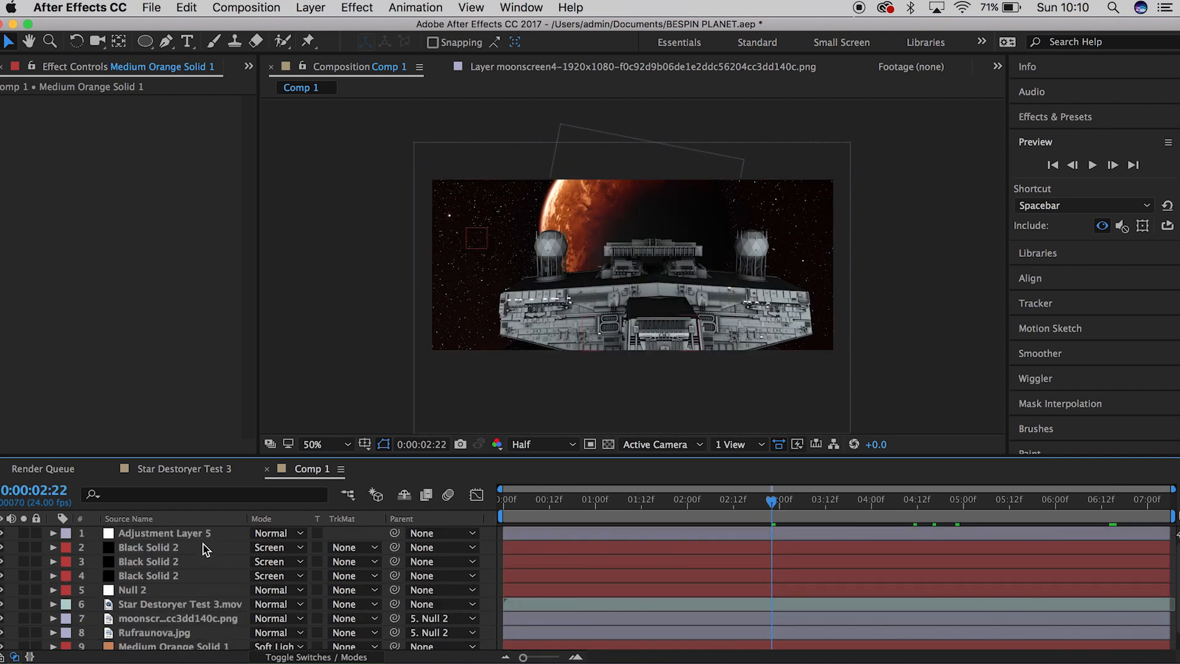
click(184, 604)
click(346, 6)
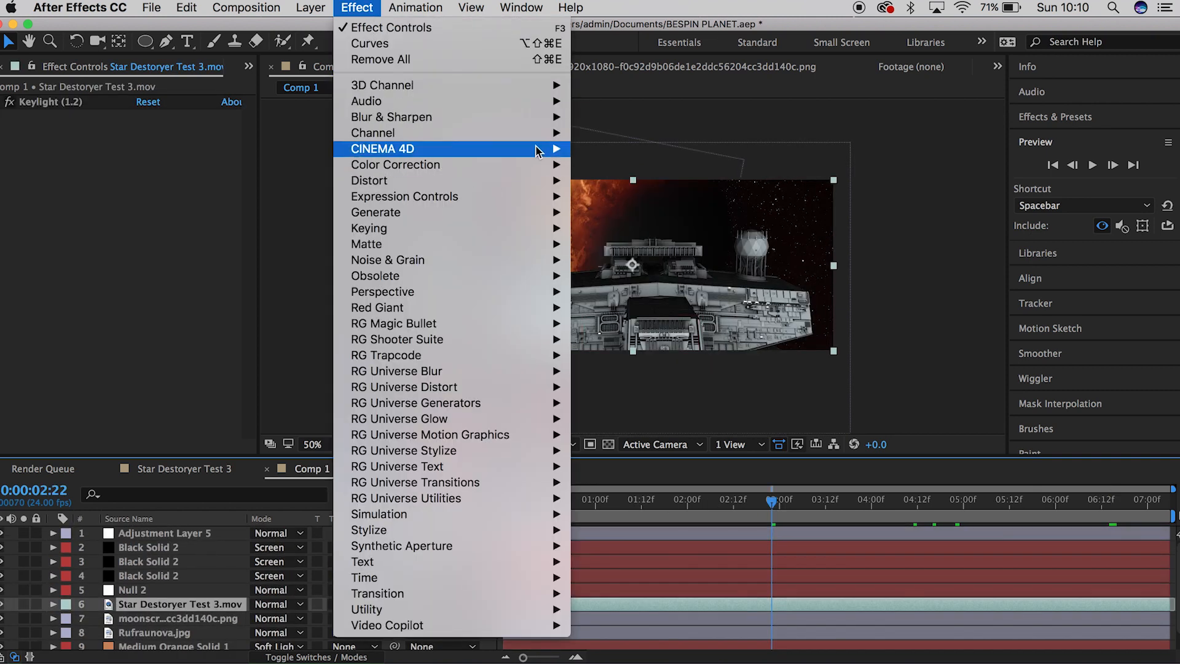
mouse_move(541, 165)
click(621, 437)
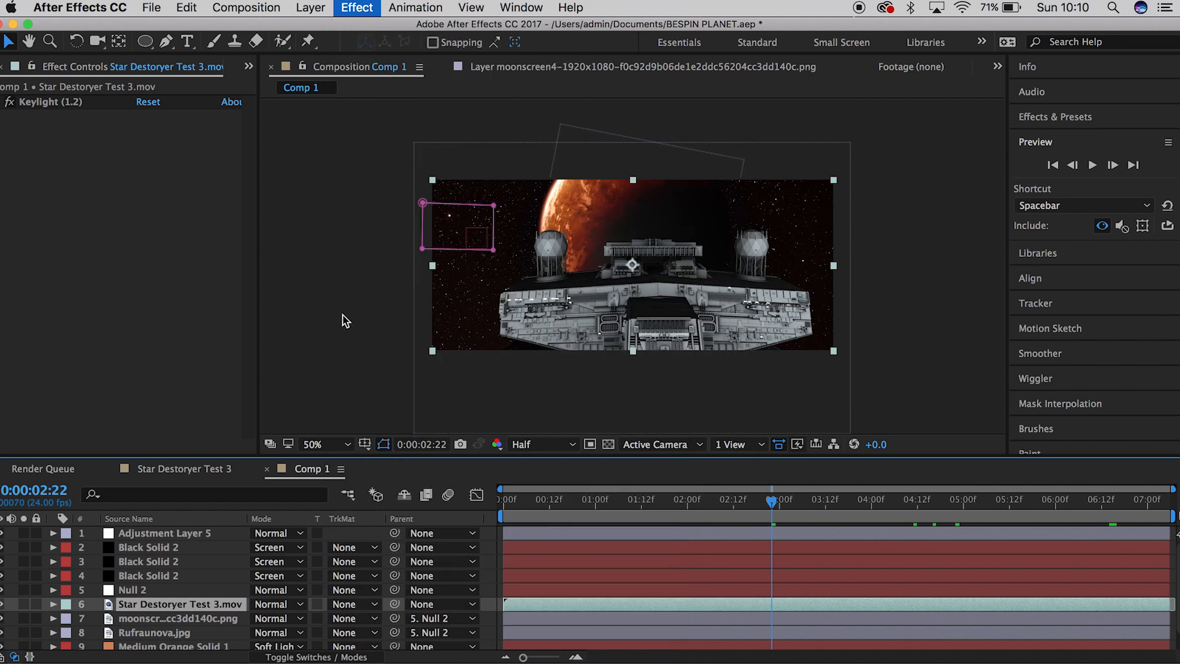
Step: Shape the ship's RGB curve with three points, pulling the shadows and midtones slightly below the diagonal
mouse_move(74, 348)
mouse_down()
mouse_move(79, 356)
mouse_move(73, 348)
mouse_up()
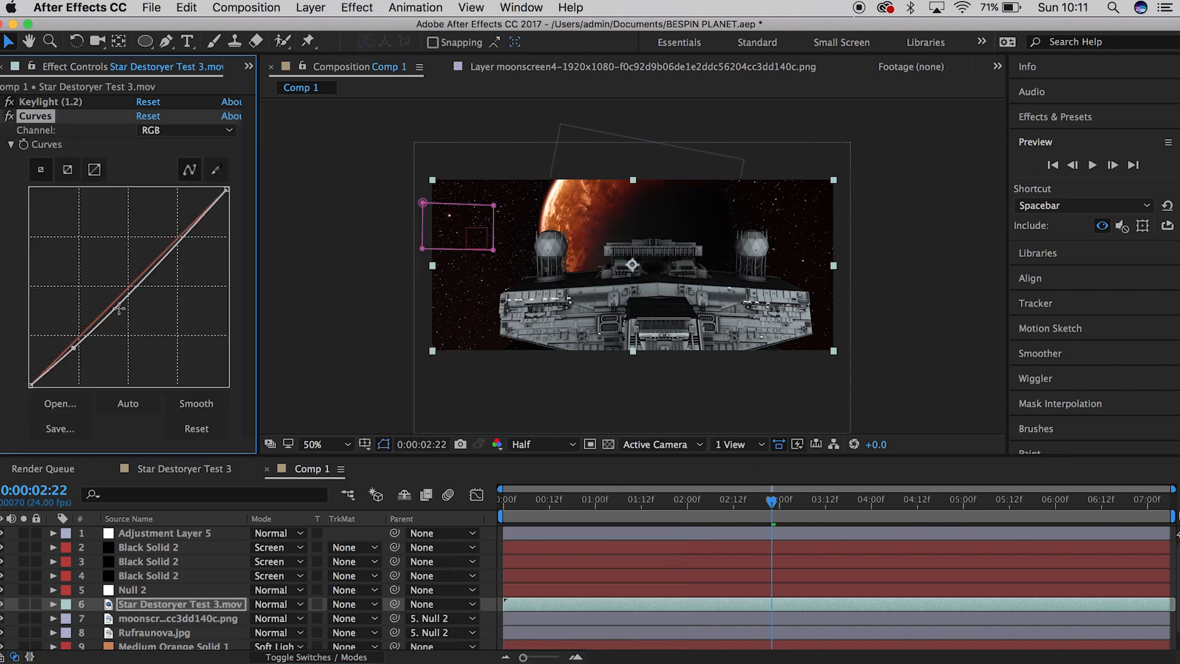
drag(115, 302, 119, 299)
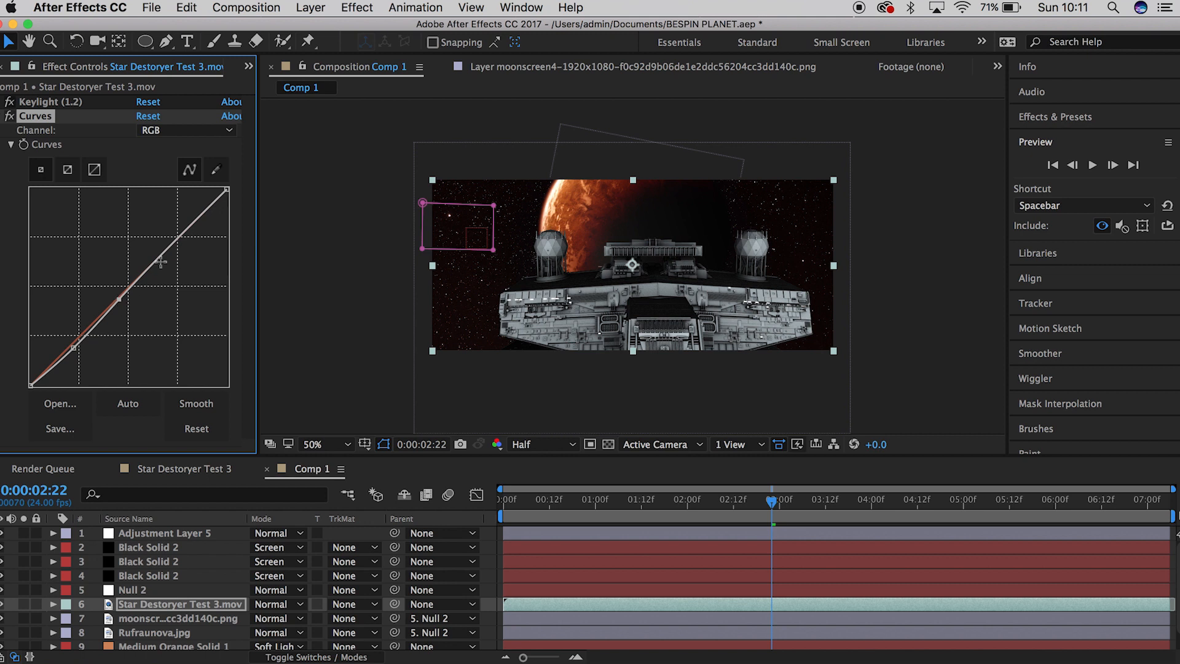
drag(166, 257, 171, 248)
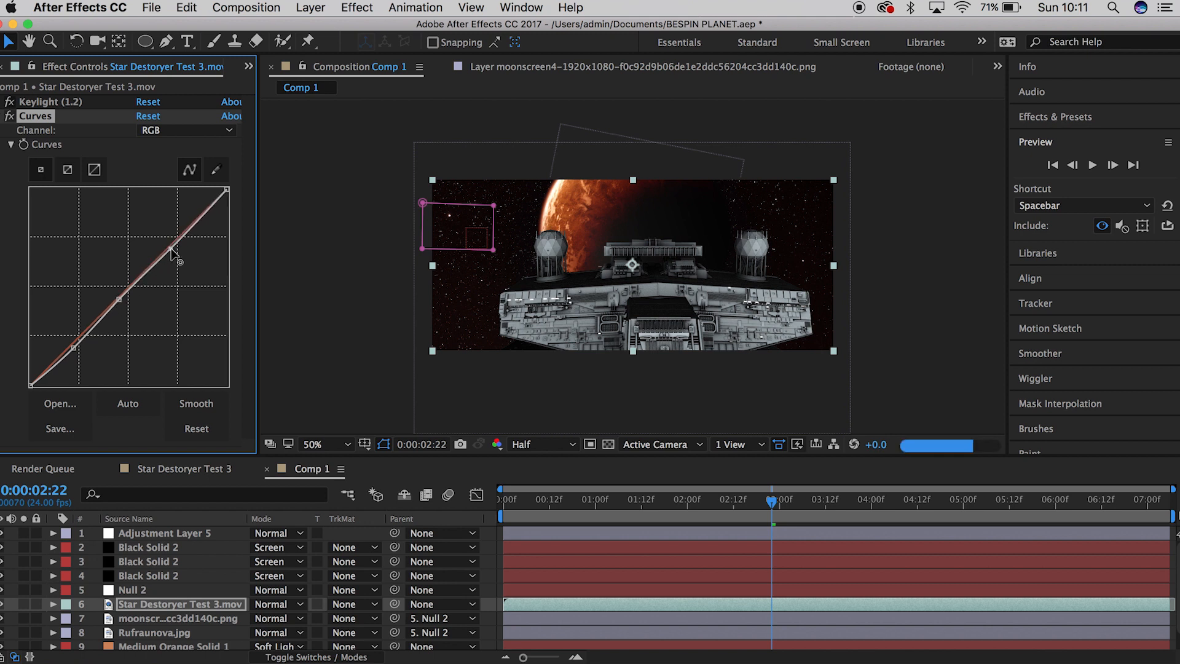
Step: Raise the midtones of the ship's red curve and, more slightly, those of its green curve
click(181, 130)
click(165, 163)
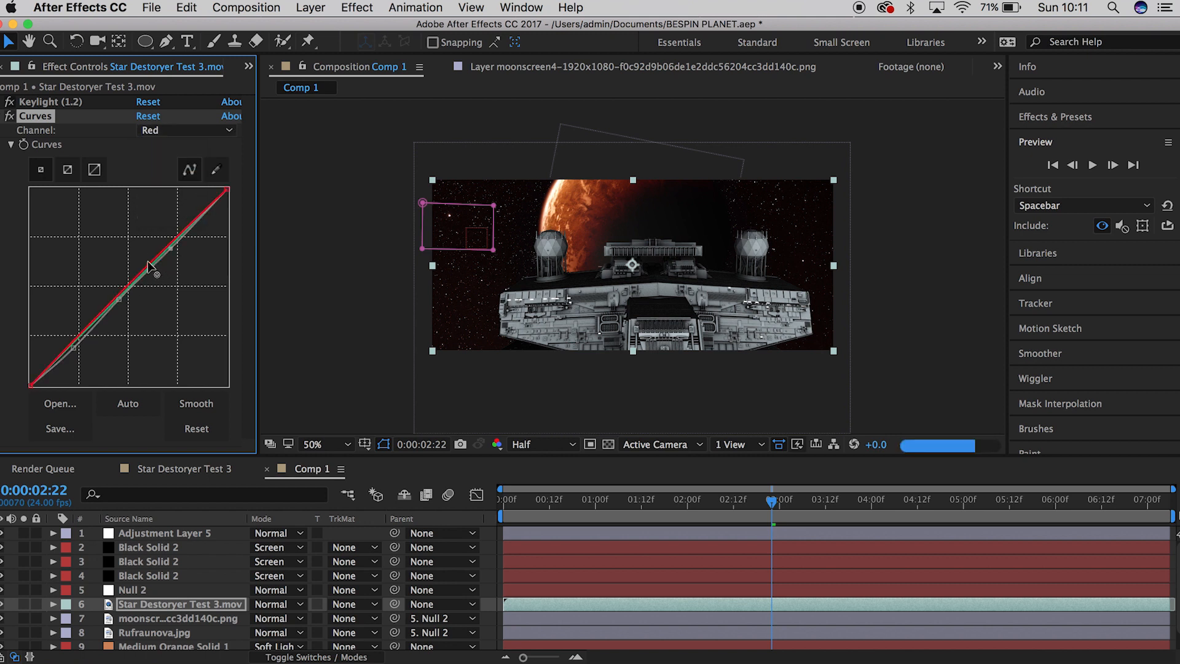
drag(150, 263, 145, 257)
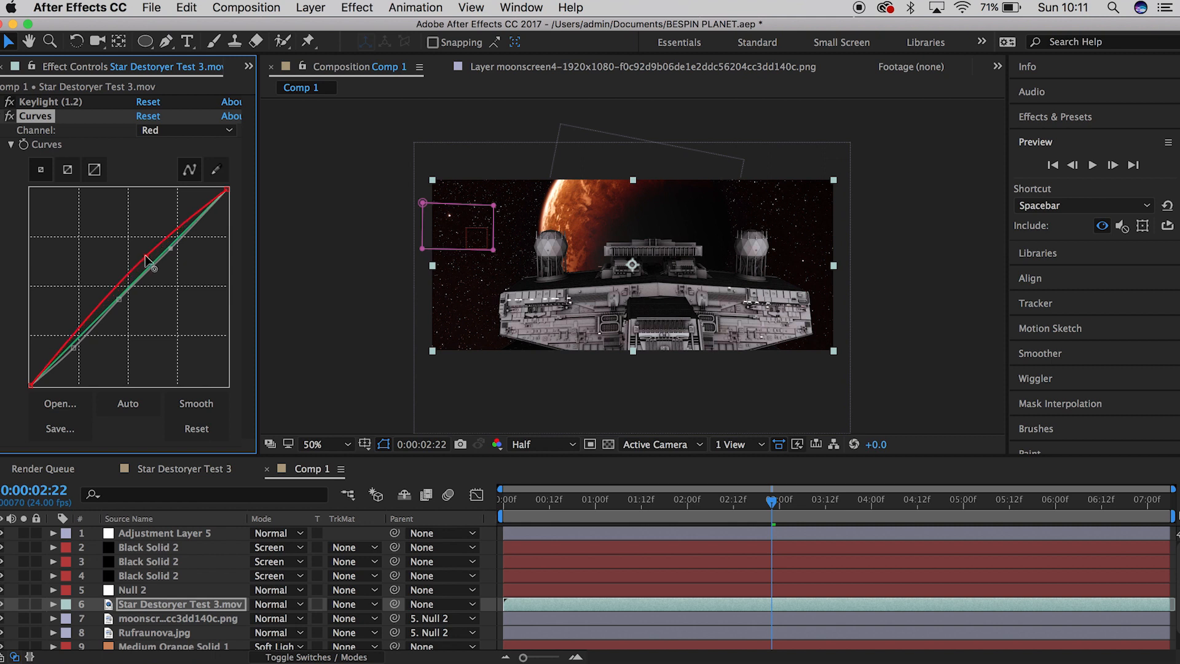
click(221, 130)
click(170, 178)
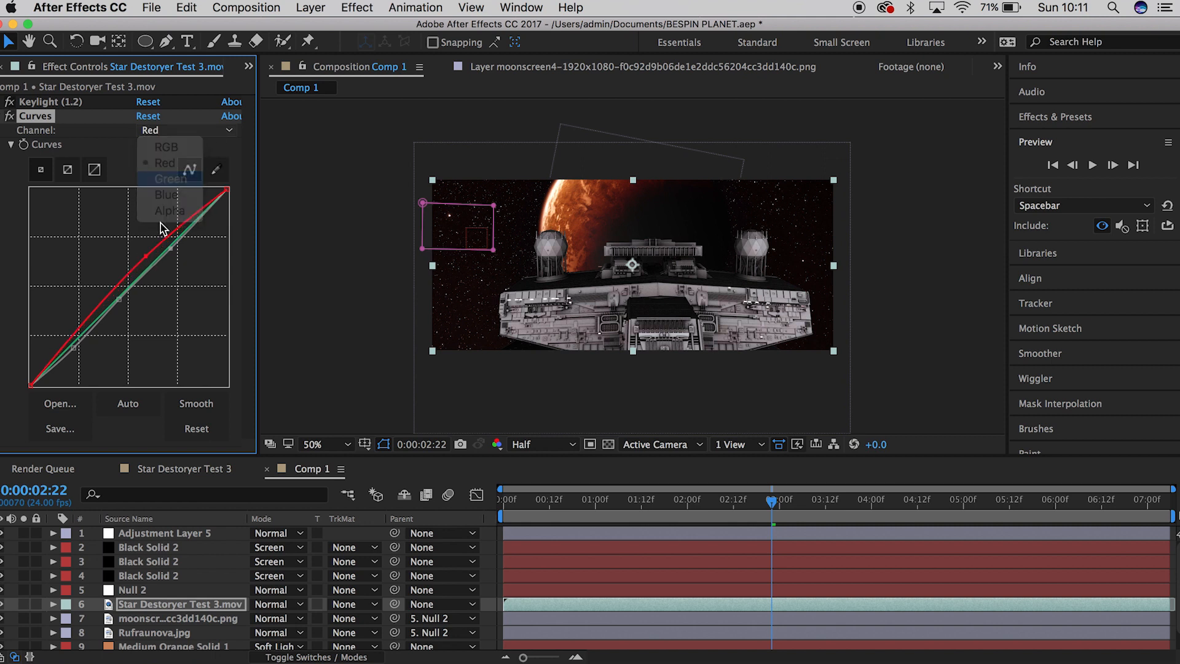
drag(155, 262, 155, 258)
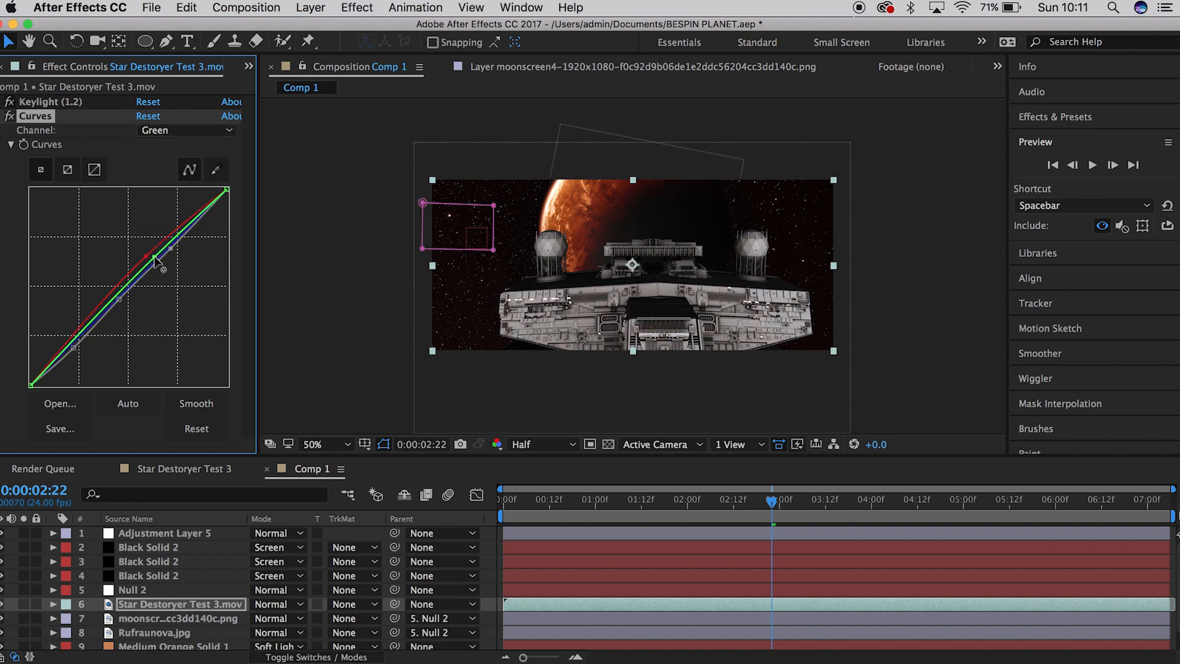
Step: Refine the ship's Curves at 0:00:06:17, raising the red channel's shadows and adding a shadow point to the green channel
click(184, 130)
click(169, 194)
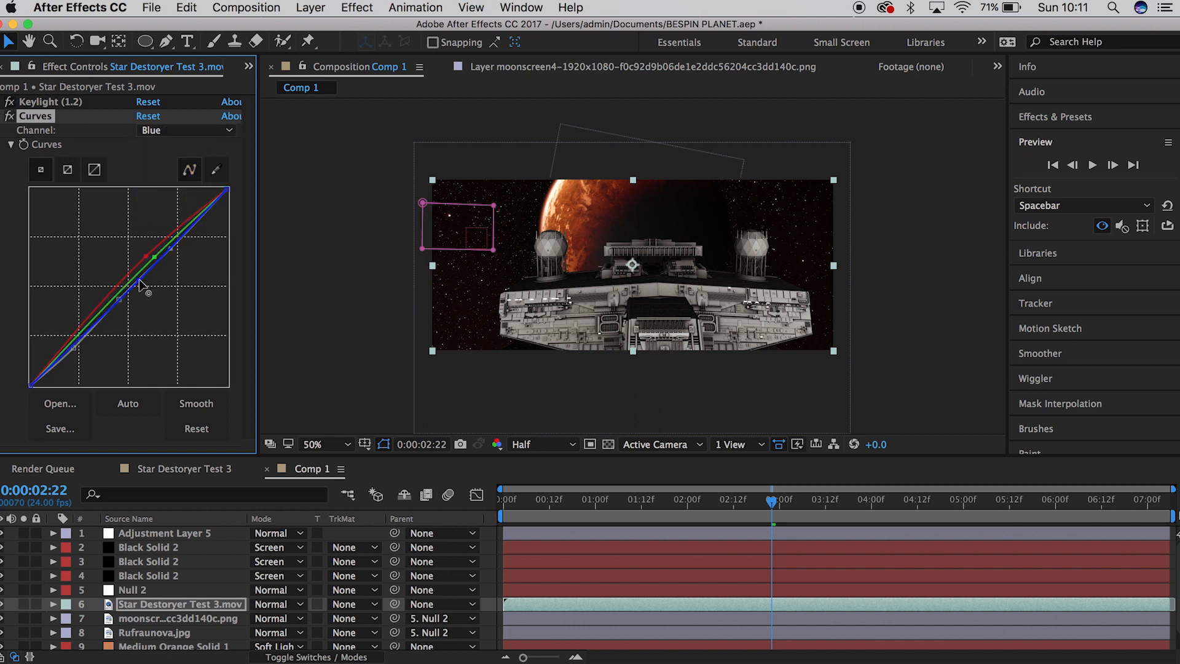
click(956, 499)
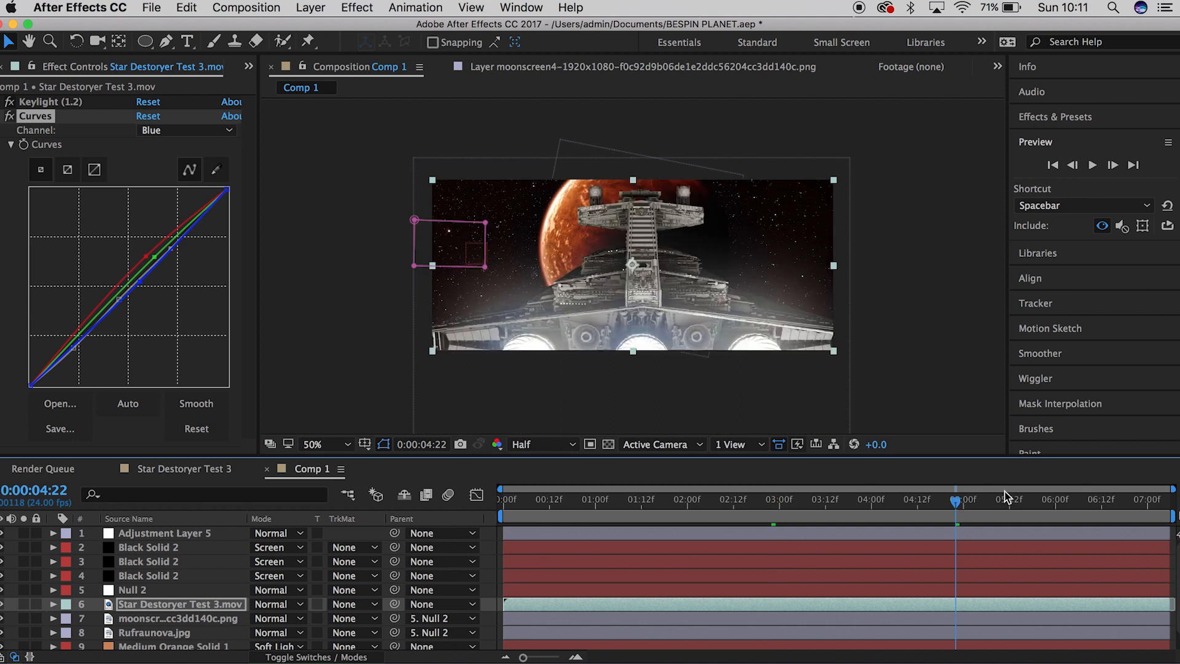
click(1080, 511)
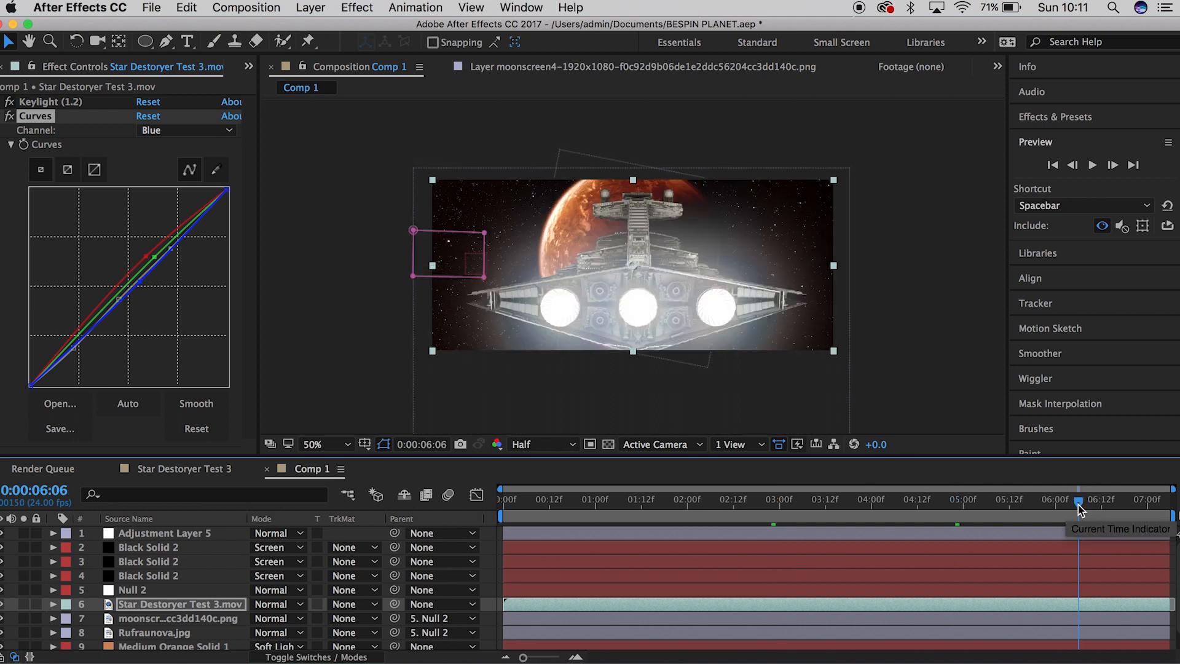
click(1122, 509)
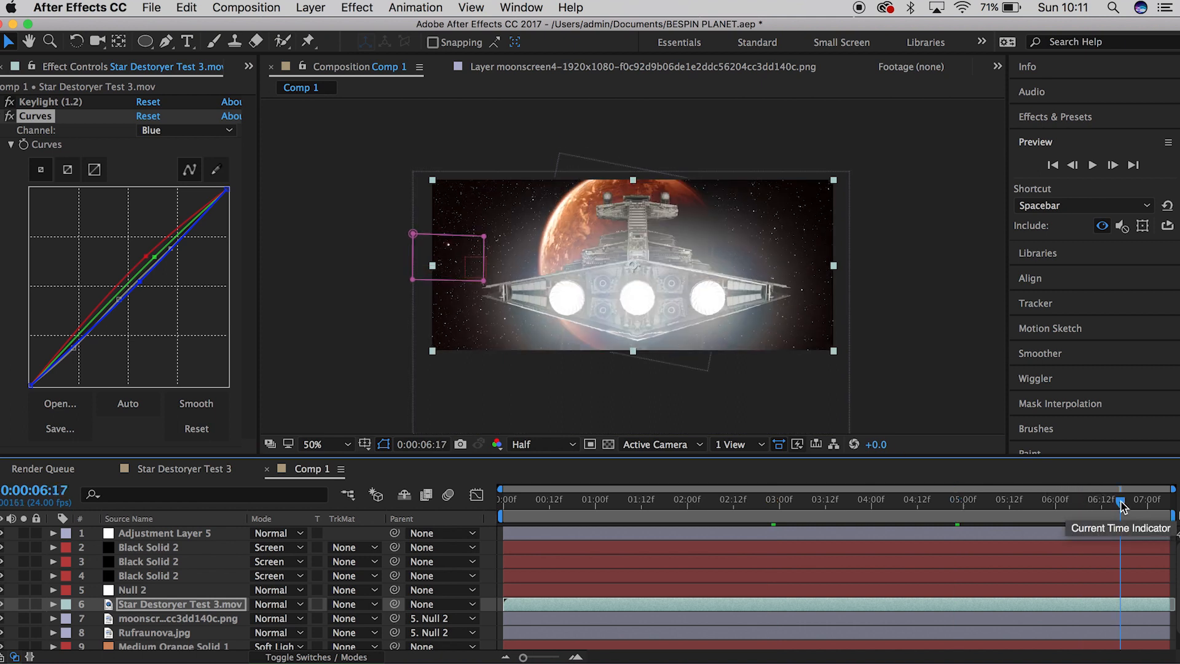
mouse_move(145, 258)
mouse_down()
mouse_move(135, 262)
mouse_move(161, 264)
mouse_move(155, 252)
mouse_up()
drag(64, 341, 73, 349)
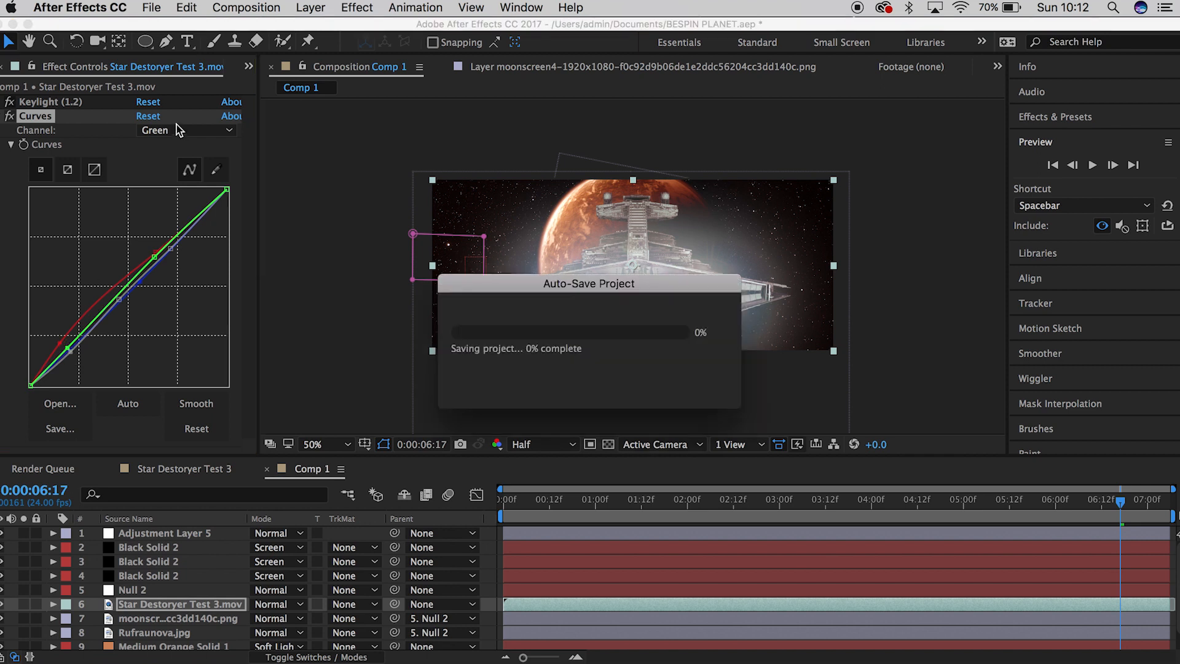
click(184, 129)
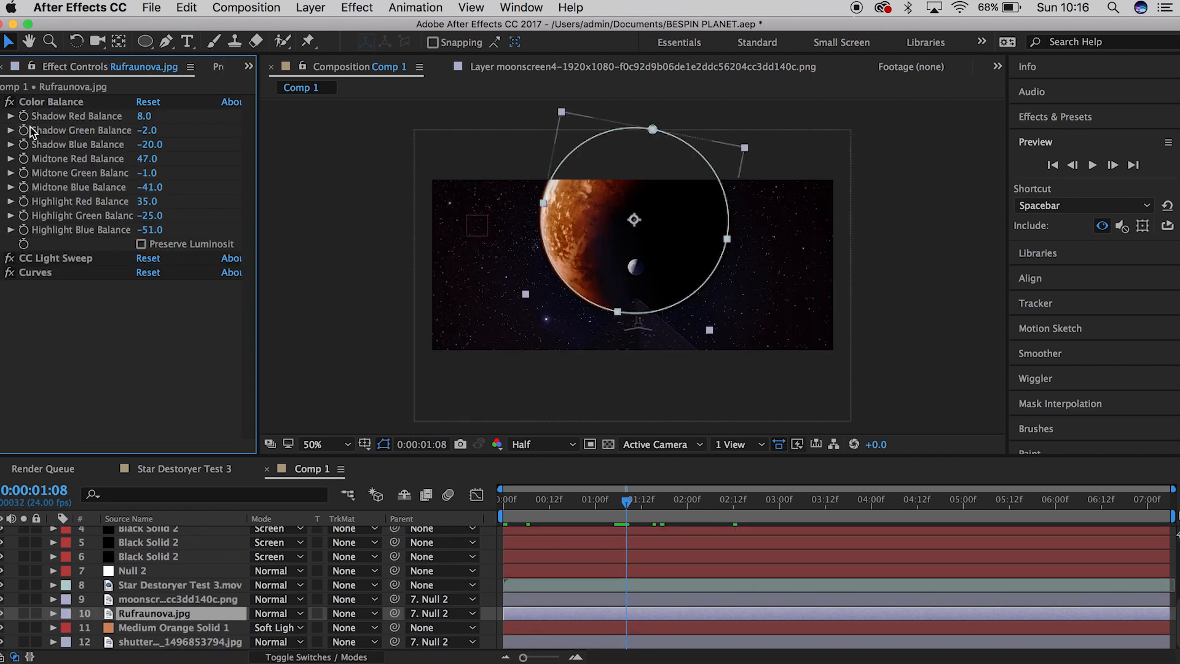
Step: Copy the Color Balance effect from the planet layer Rufraunova.jpg to the moonscreen4 moon layer
click(46, 103)
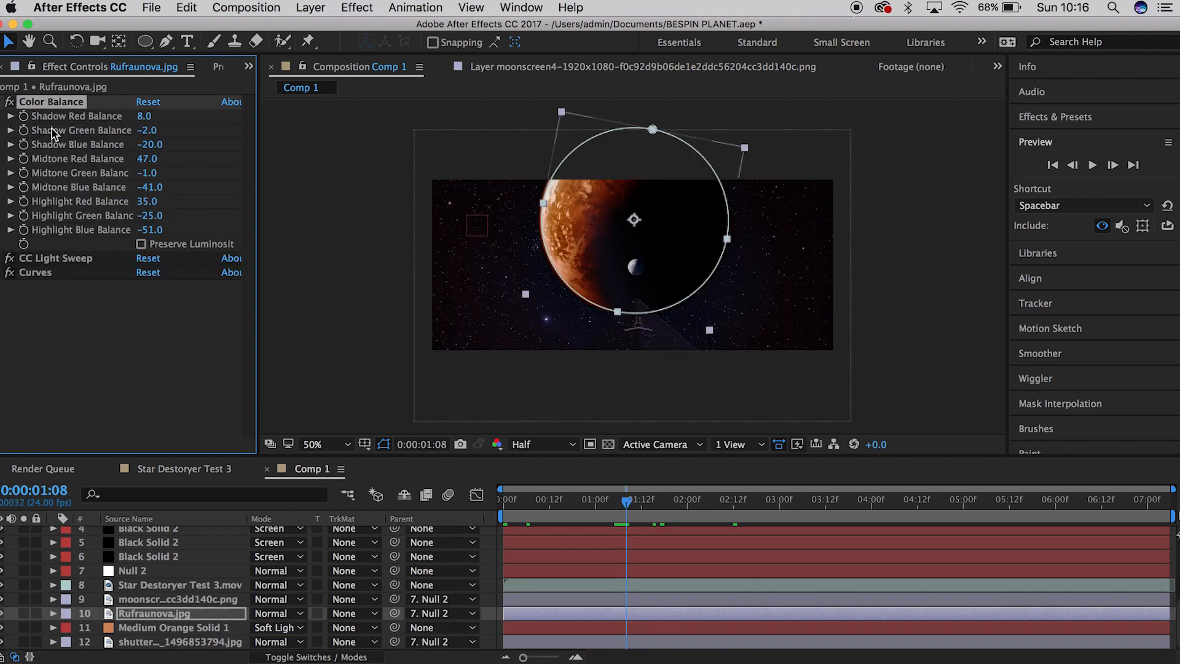
click(177, 602)
key(cmd+v)
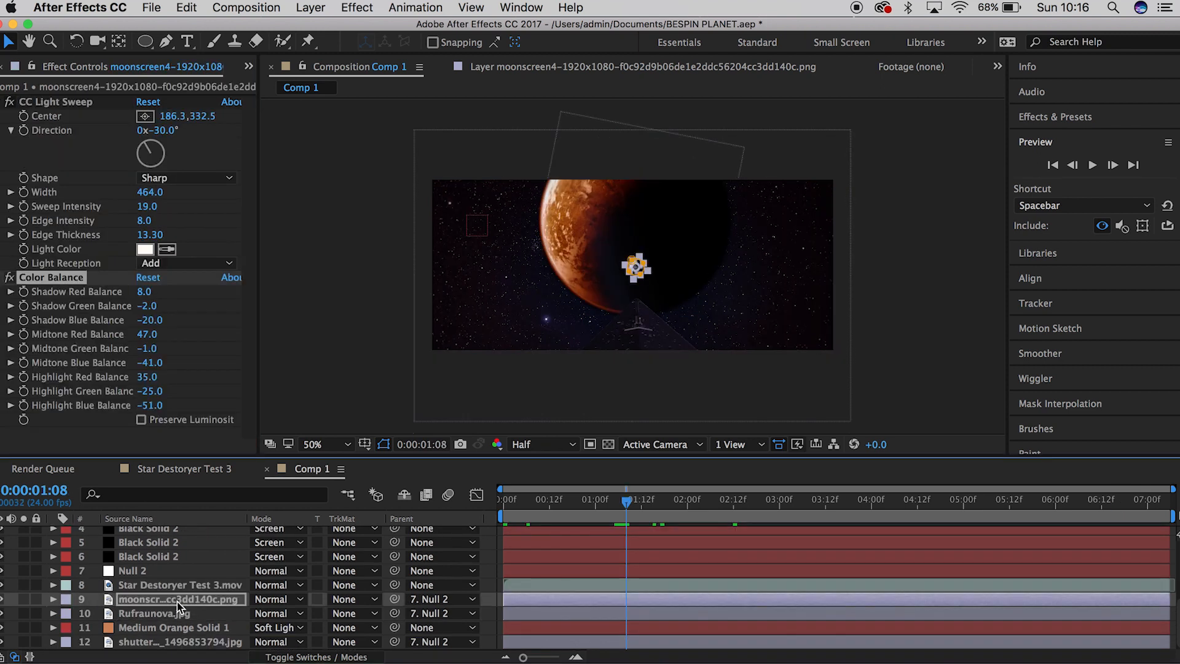
click(349, 377)
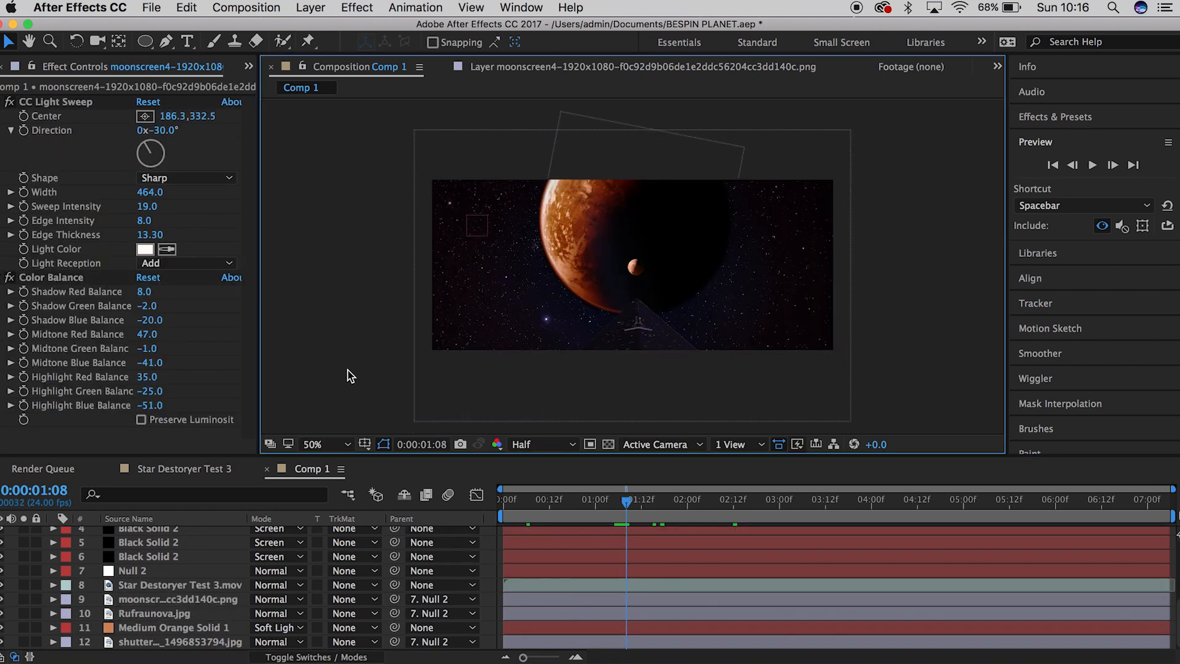
Step: Set the moon's Color Balance to shadow red -15, shadow green -1, midtone red 15 and midtone green -29, and raise its midtone blue
click(150, 600)
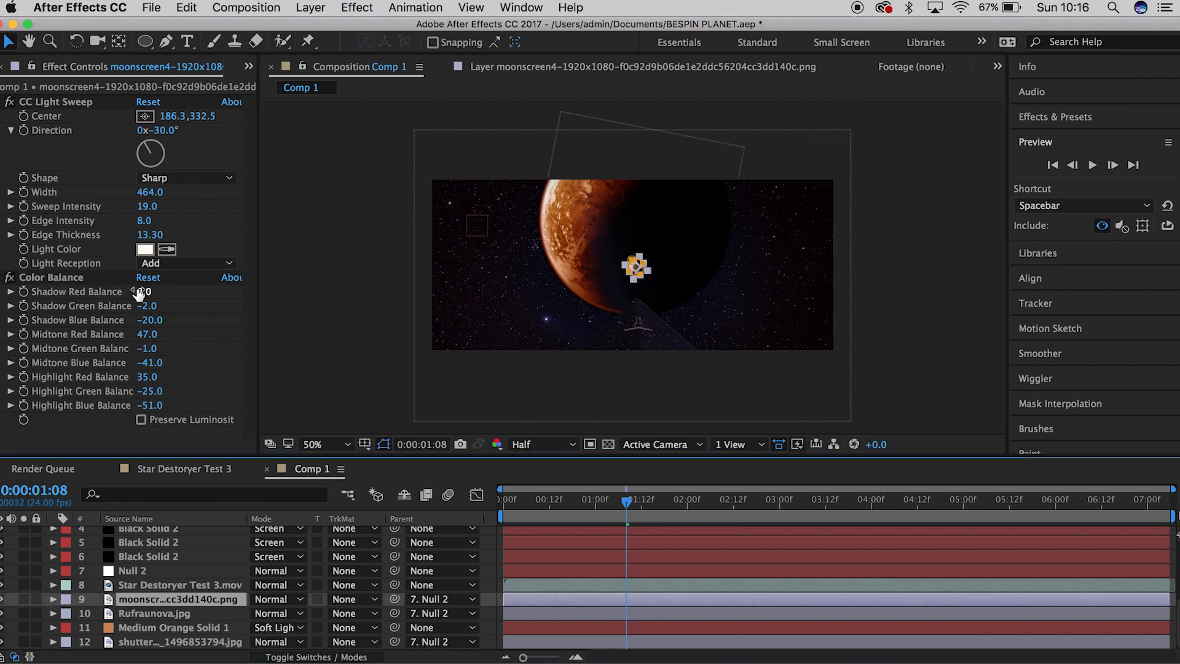
key(period)
key(period)
key(period)
drag(138, 292, 128, 293)
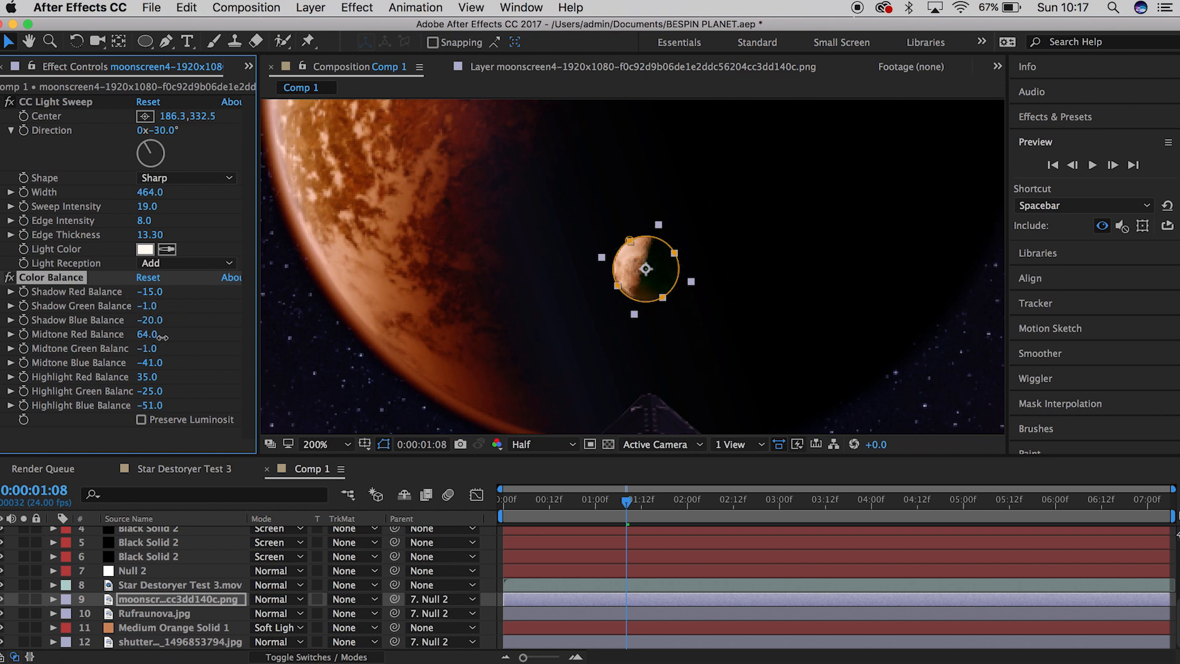
drag(162, 337, 132, 353)
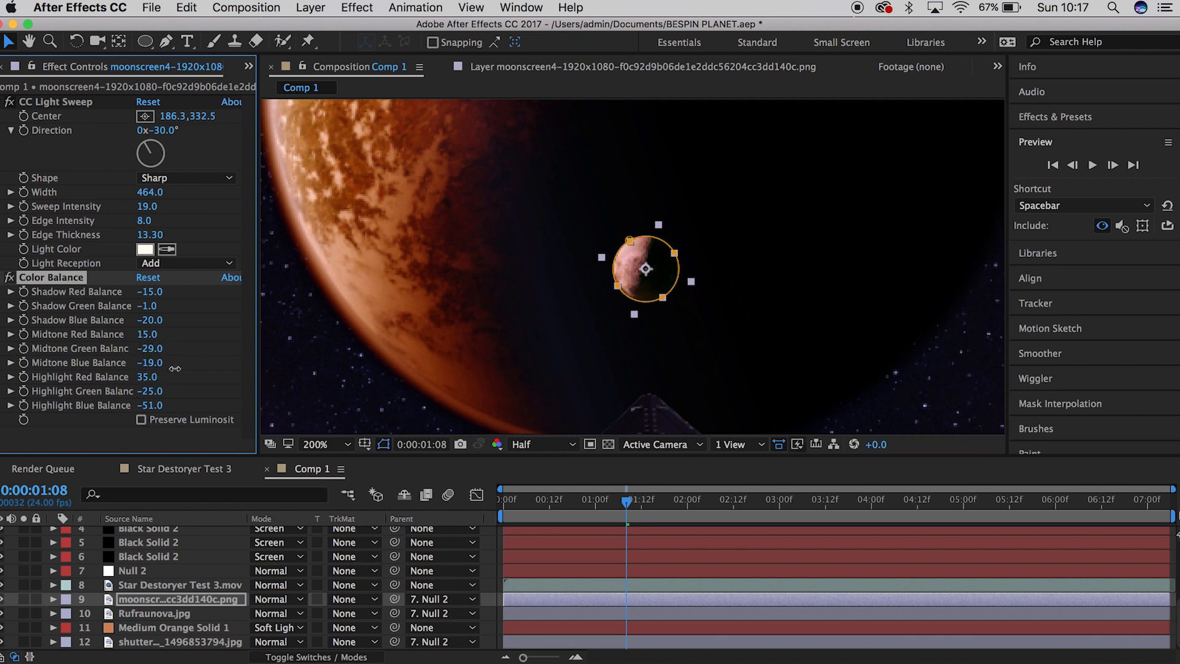
click(267, 348)
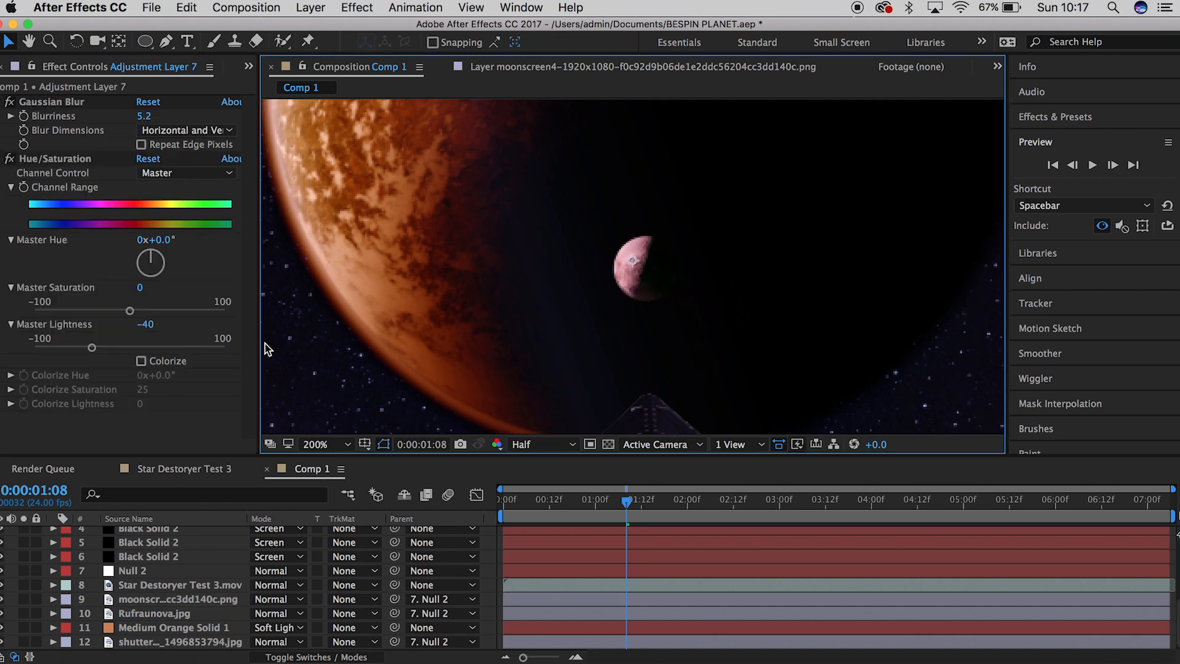
Step: Add a Gaussian Blur effect to the Star Destroyer layer
key(comma)
key(comma)
key(comma)
key(comma)
click(889, 203)
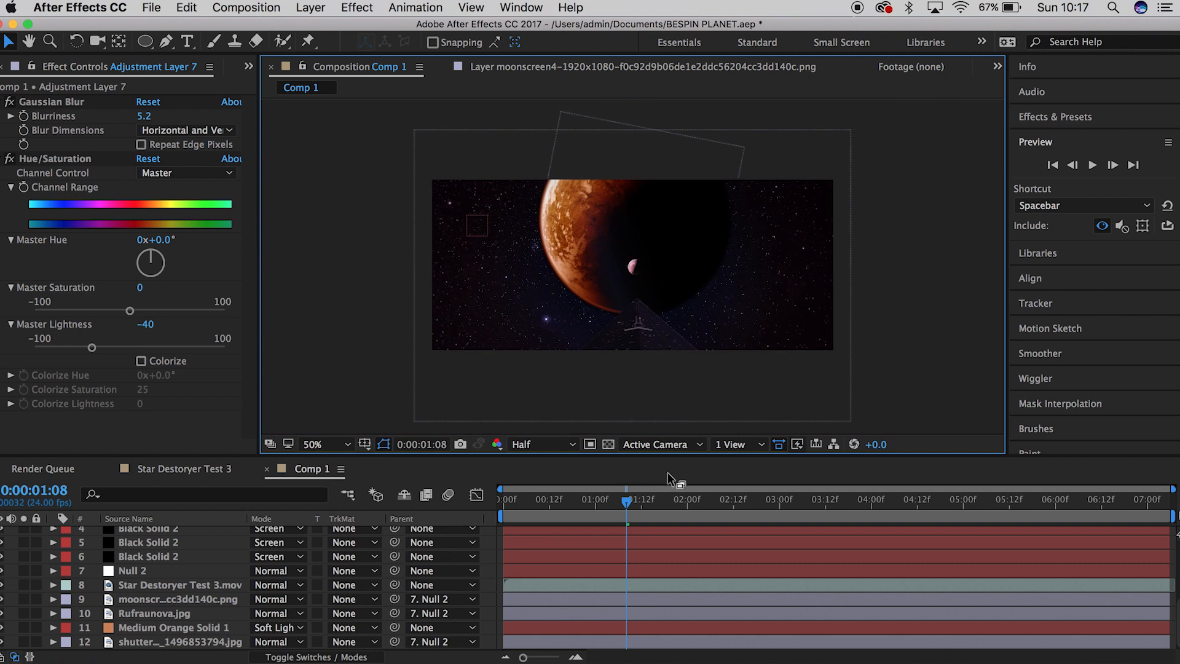
click(738, 499)
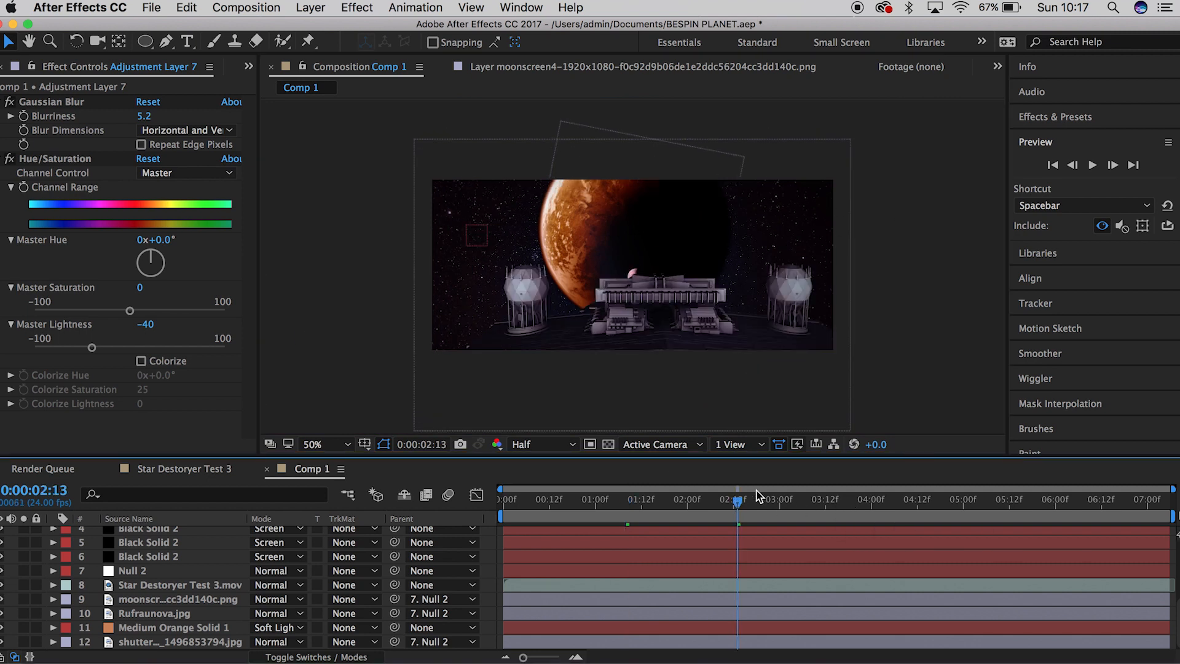
click(182, 585)
click(373, 5)
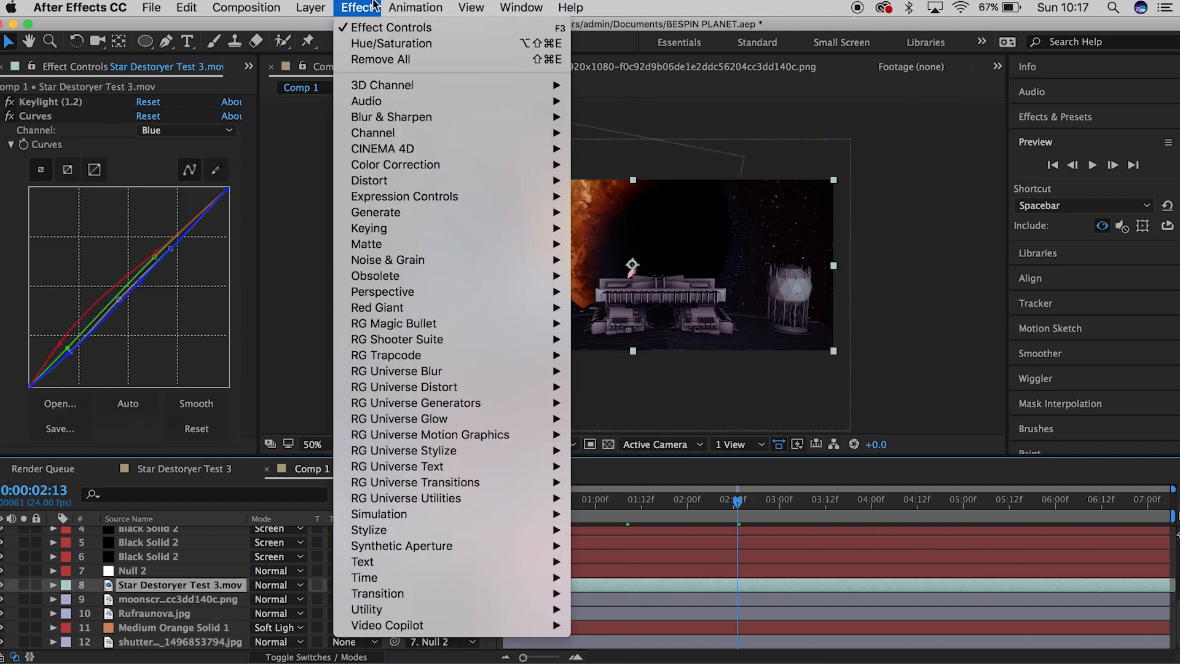
mouse_move(488, 117)
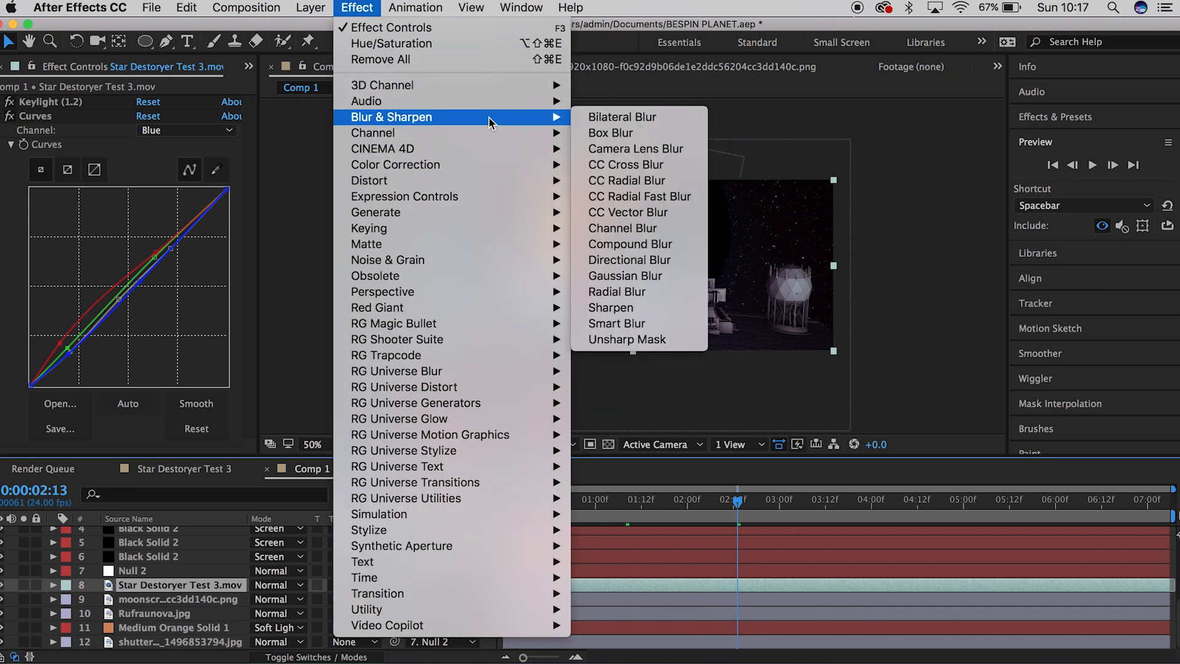
click(637, 275)
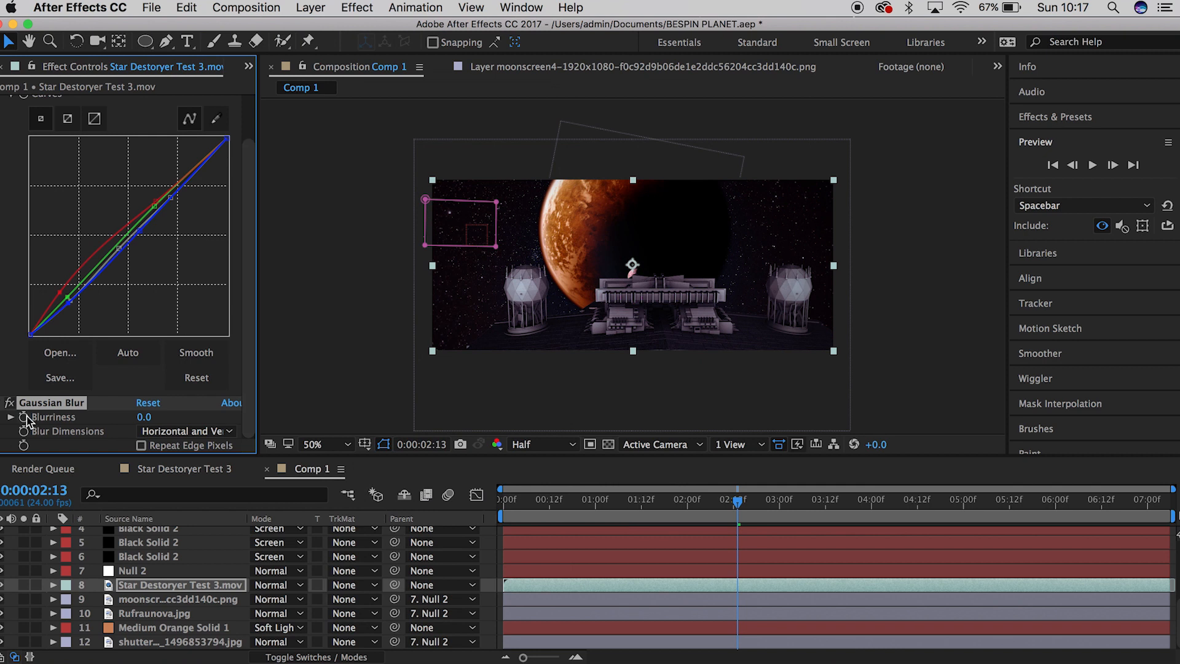
Step: Keyframe the ship's Gaussian Blur blurriness at 0:00:01:05 with a value of 10
click(615, 501)
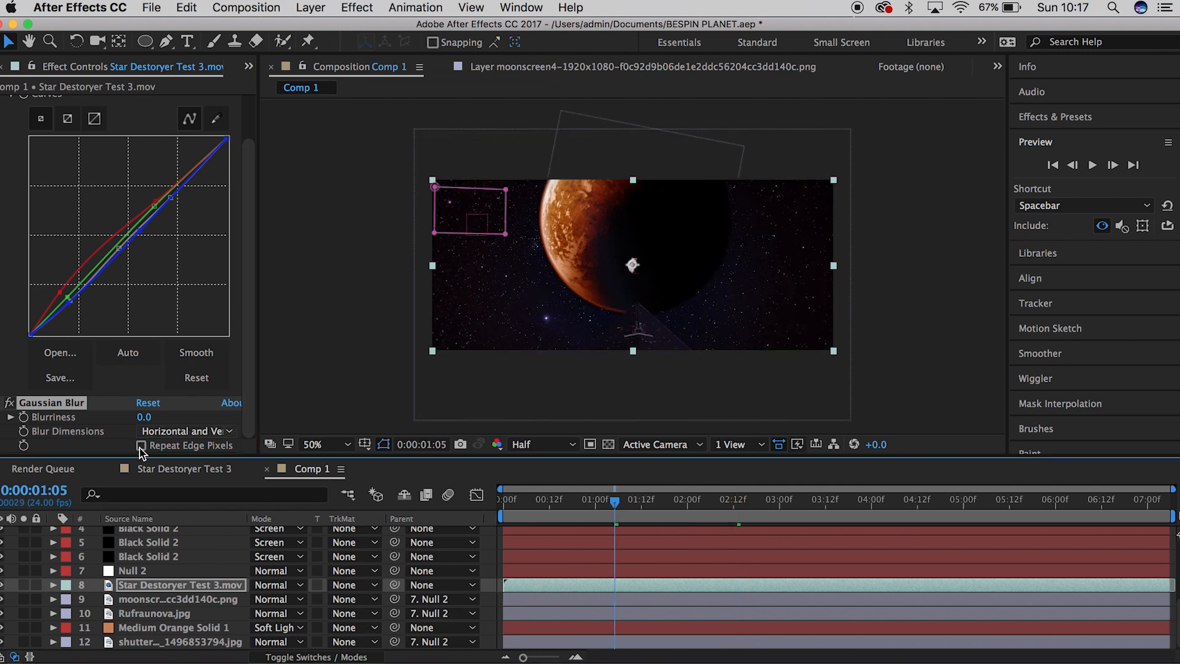
click(23, 418)
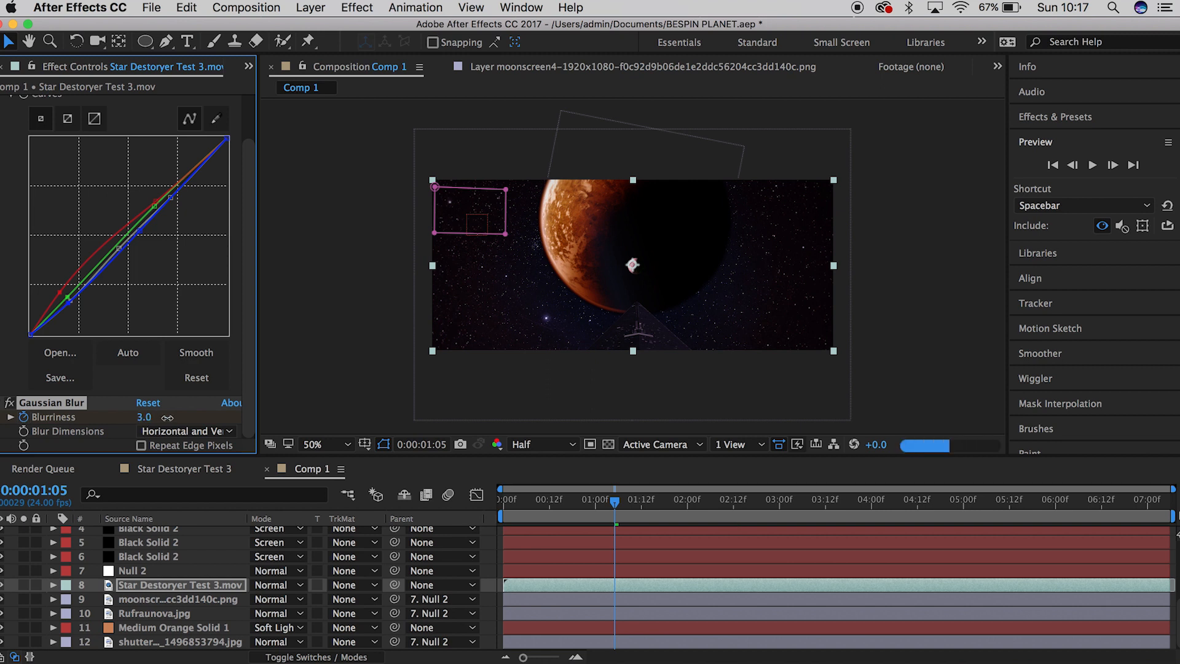
click(146, 418)
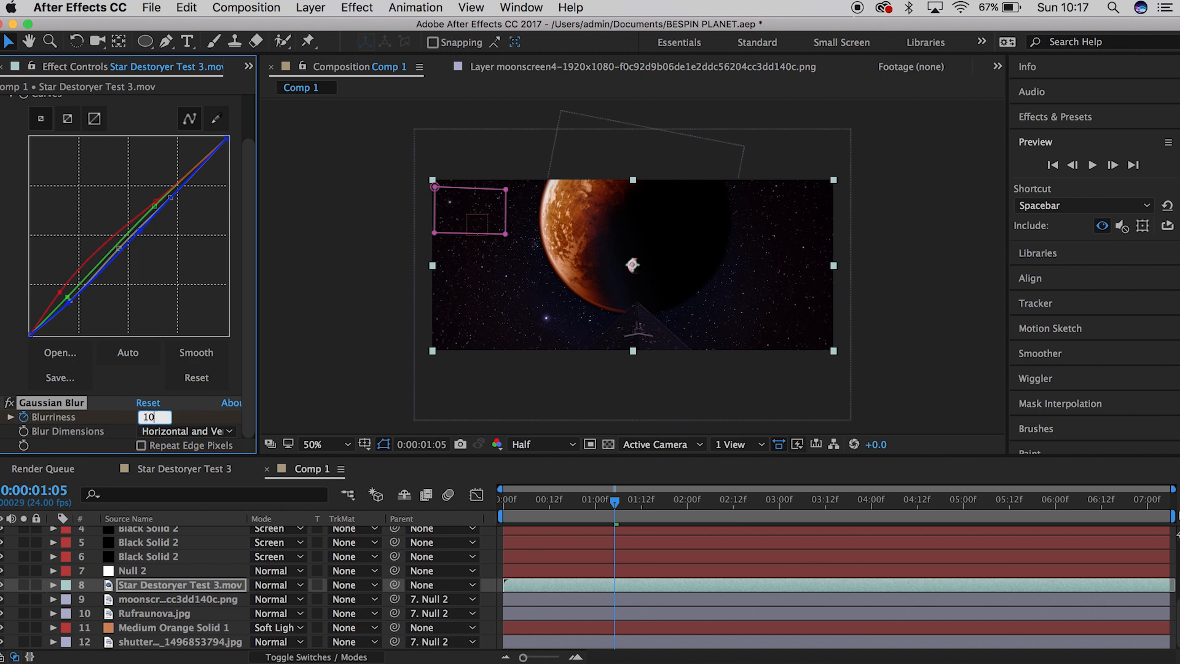
key(Return)
Step: Keyframe the Star Destroyer layer's Gaussian Blur blurriness at 0:00:05:06 with a value of 0
click(738, 502)
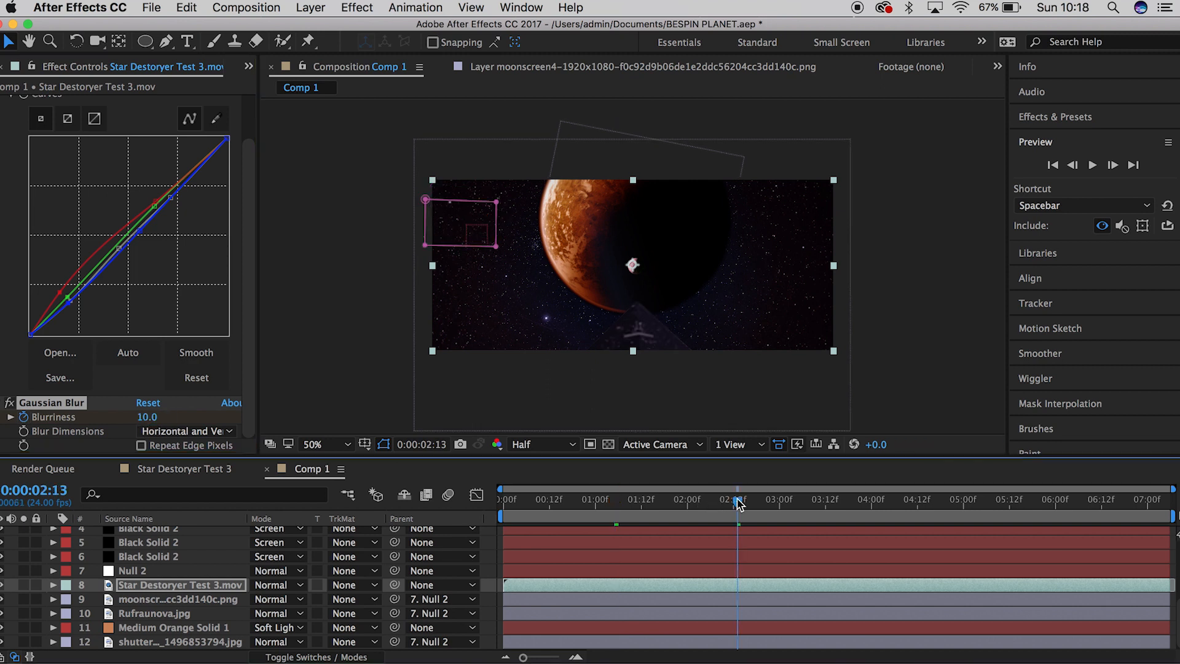
click(797, 501)
click(849, 500)
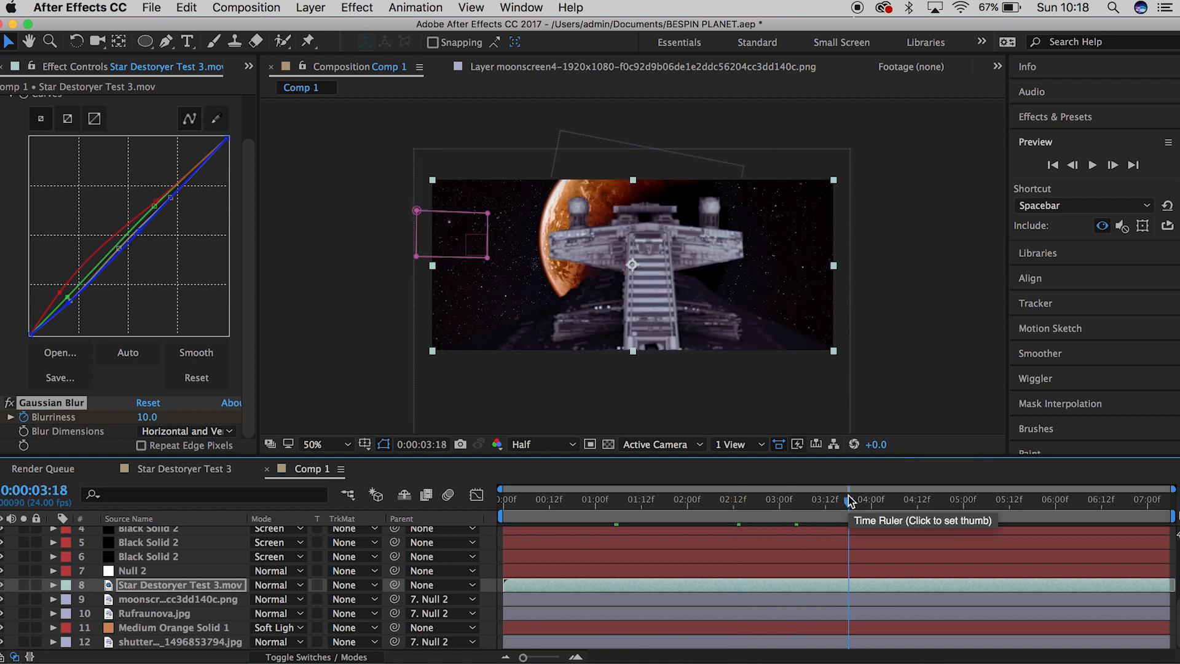
click(869, 501)
click(925, 502)
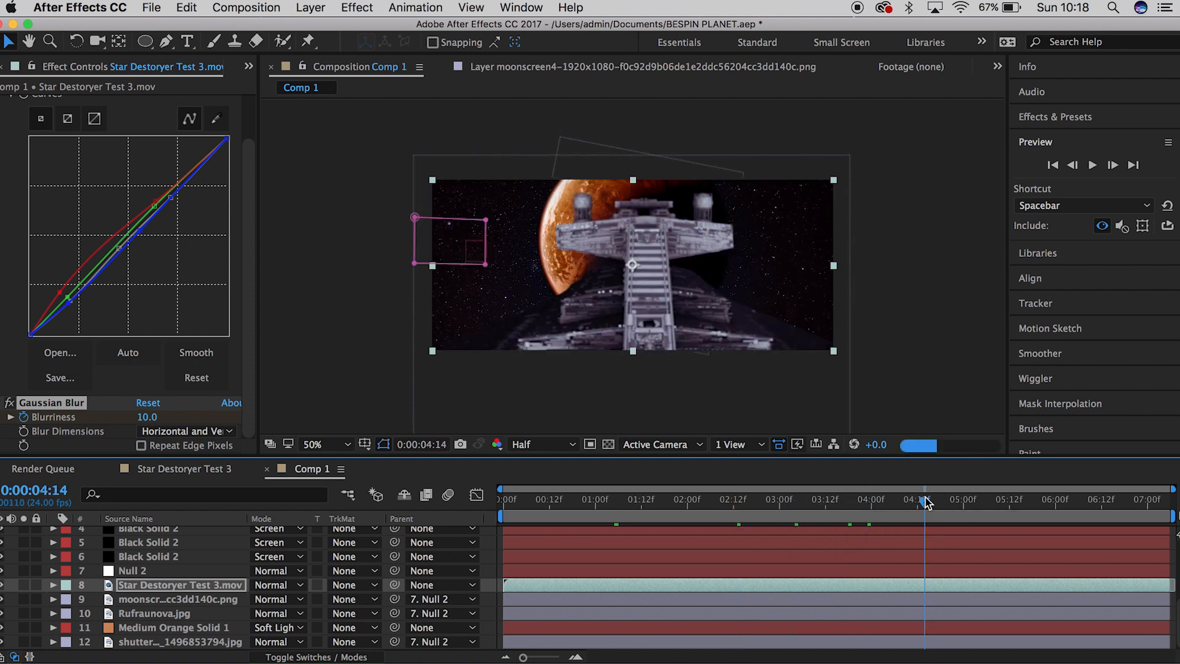
click(986, 503)
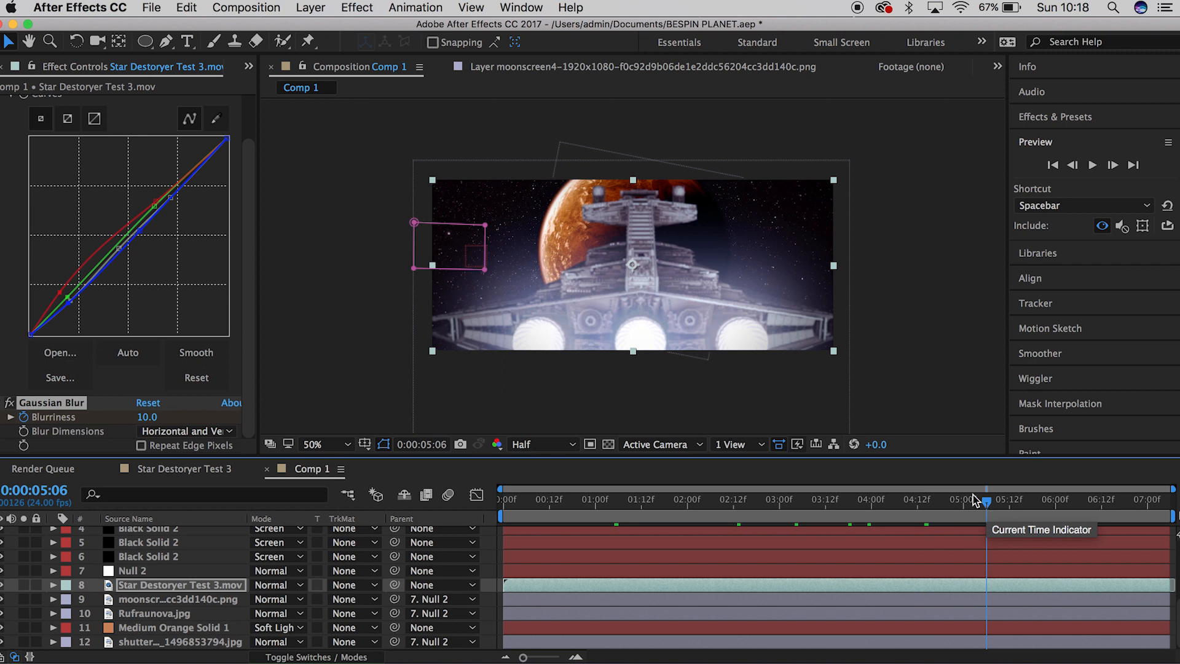
click(147, 417)
text(0)
key(Return)
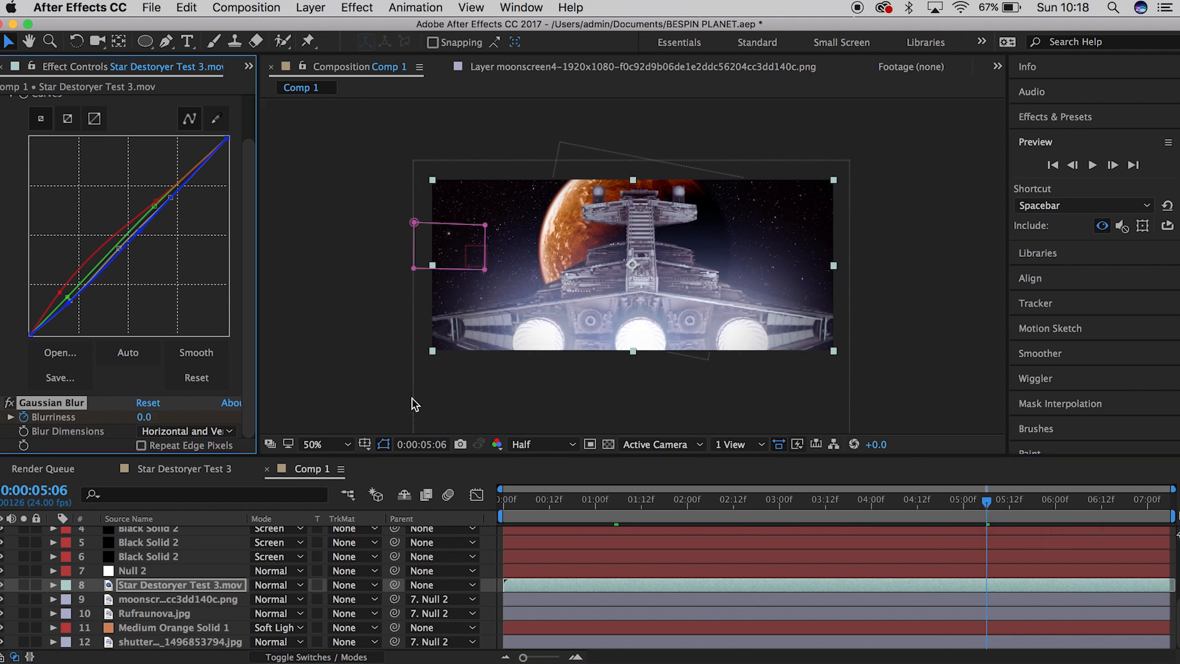
Step: Scrub through the composition to examine how the ship's blur changes between the two blurriness keyframes and beyond
click(945, 507)
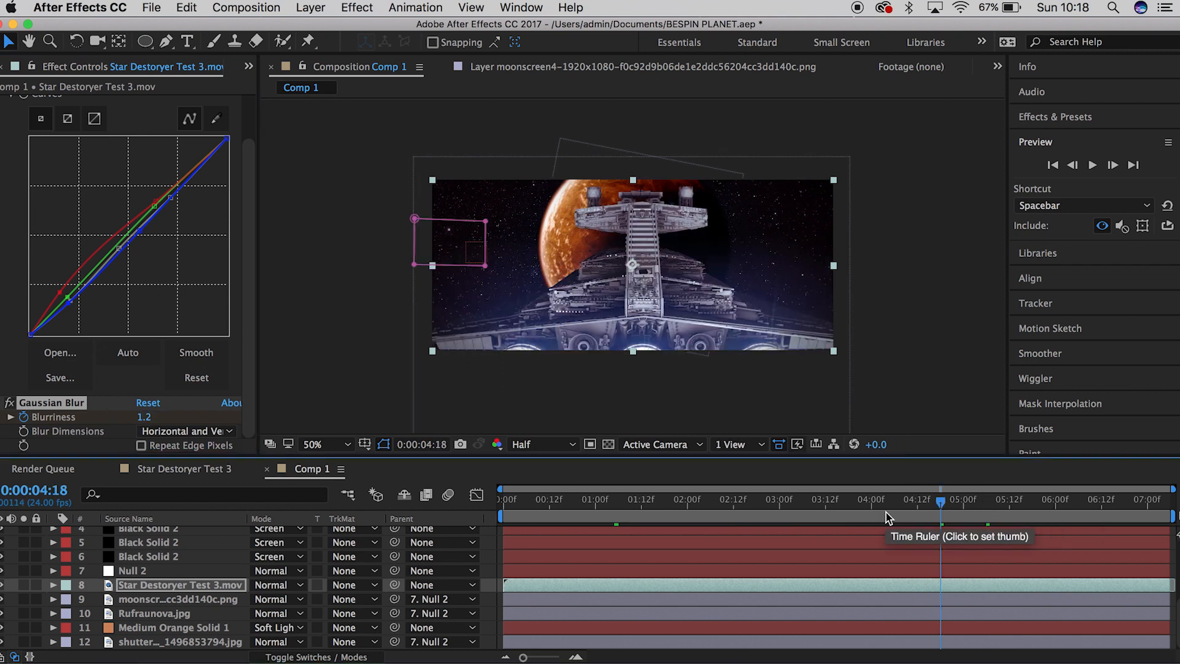
click(887, 518)
click(841, 510)
click(773, 502)
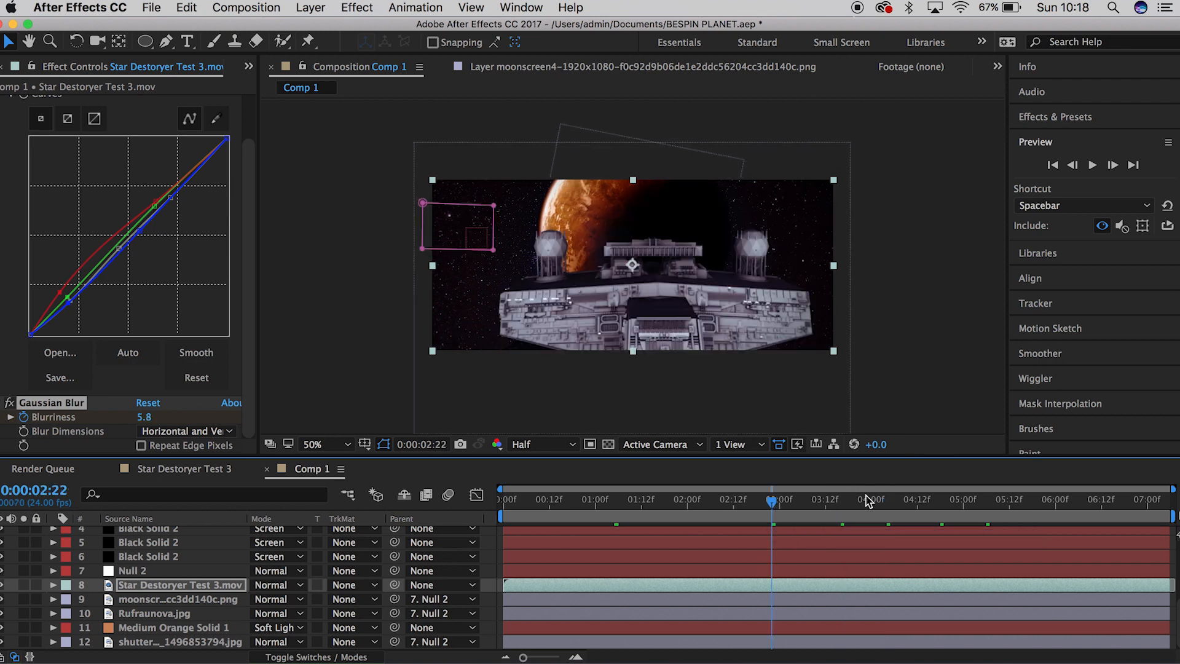
drag(957, 510, 1151, 505)
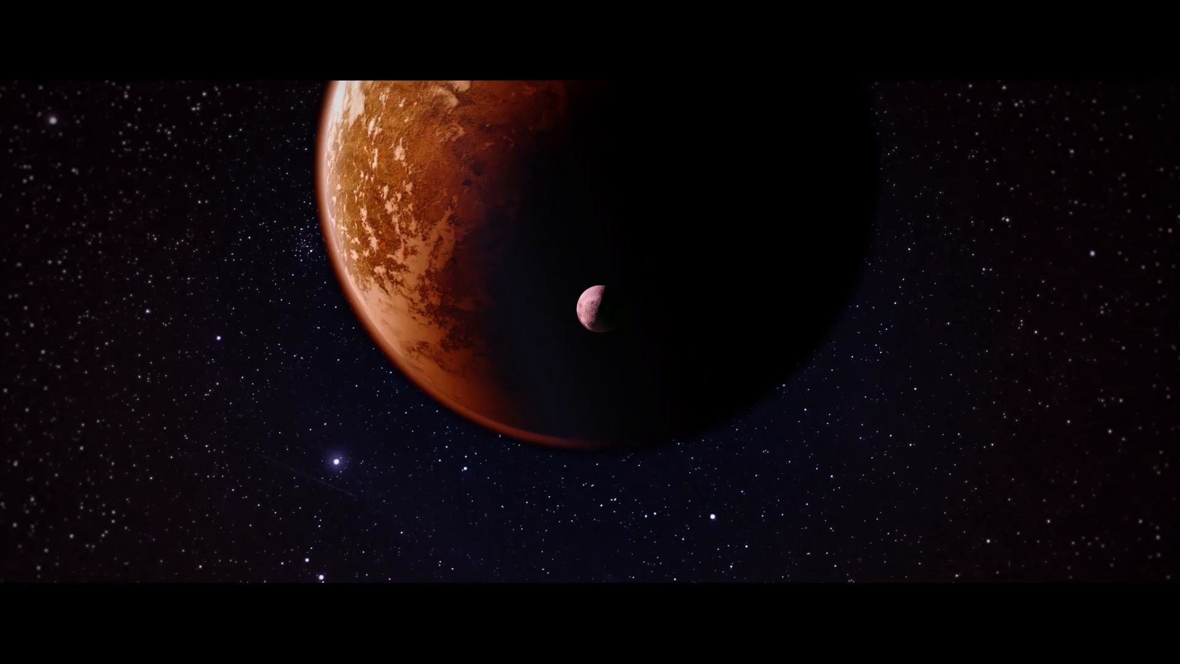